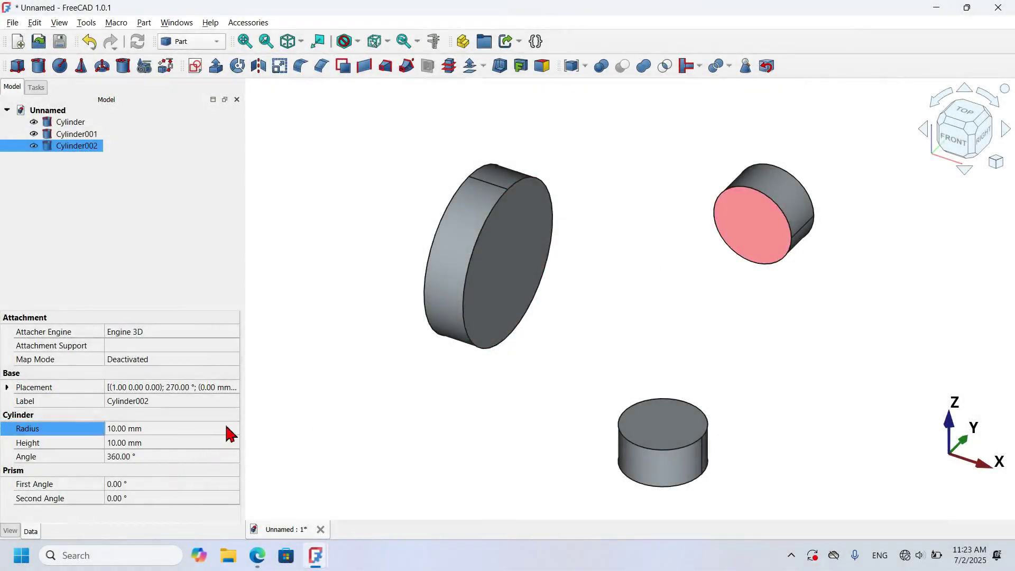
# Set Cylinder002's radius to 15 mm and clear the selection.
pyautogui.click(230, 433)
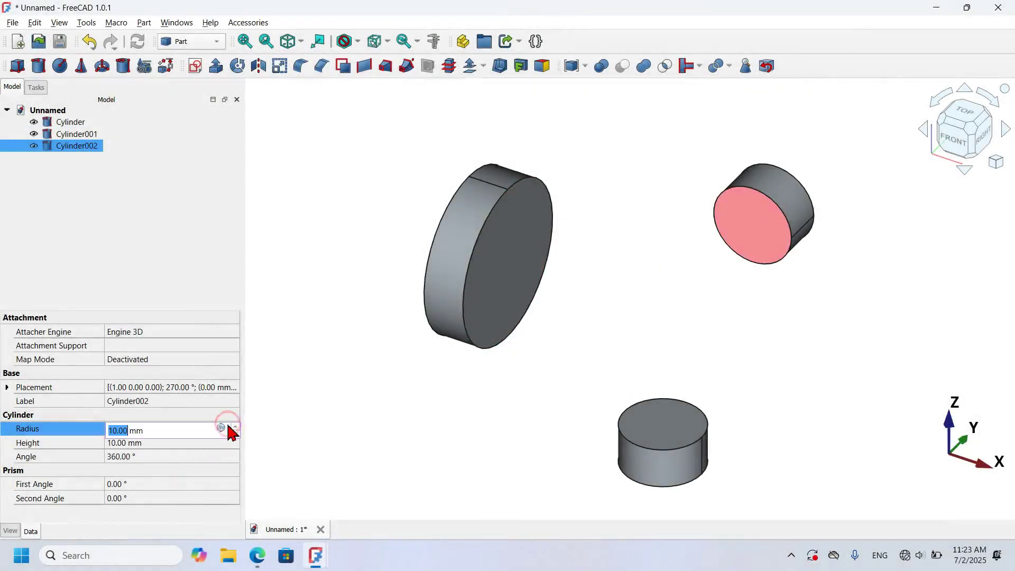
pyautogui.write('15')
pyautogui.press('Return')
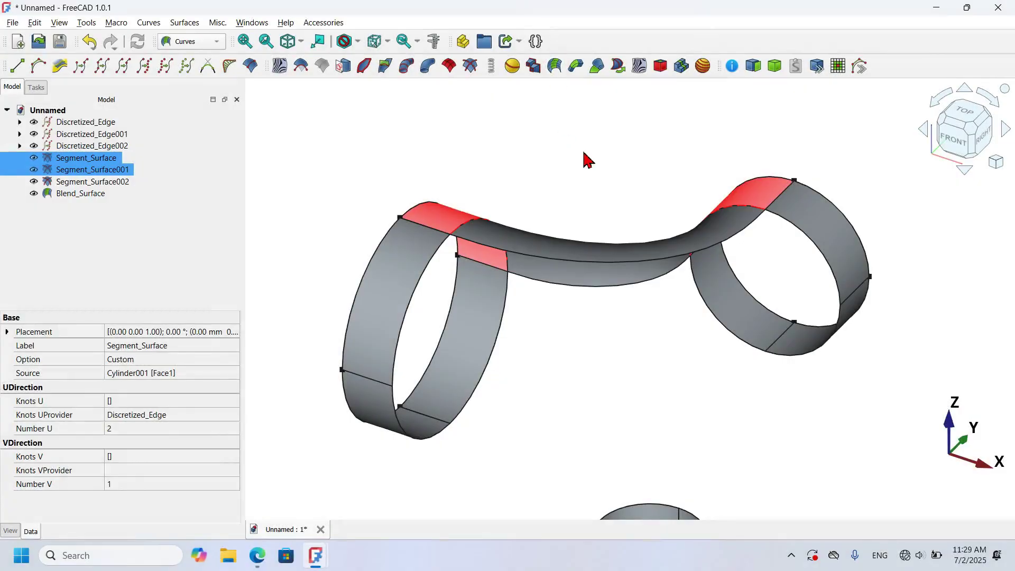
pyautogui.click(584, 154)
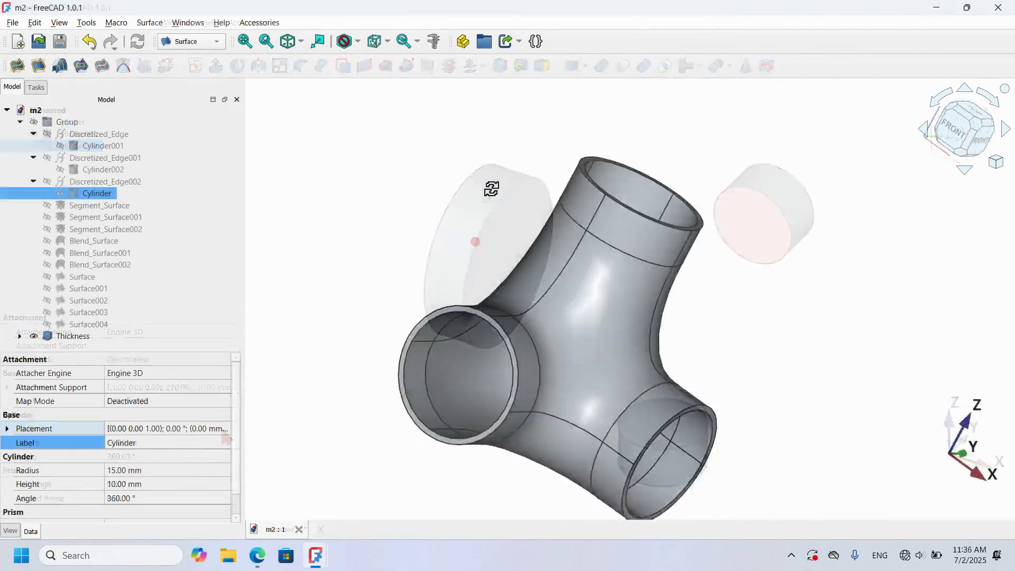
# Orbit the pipe junction to view it from the left and confirm the surface fill boundaries.
pyautogui.moveTo(389, 215); pyautogui.dragTo(523, 271, button='middle')
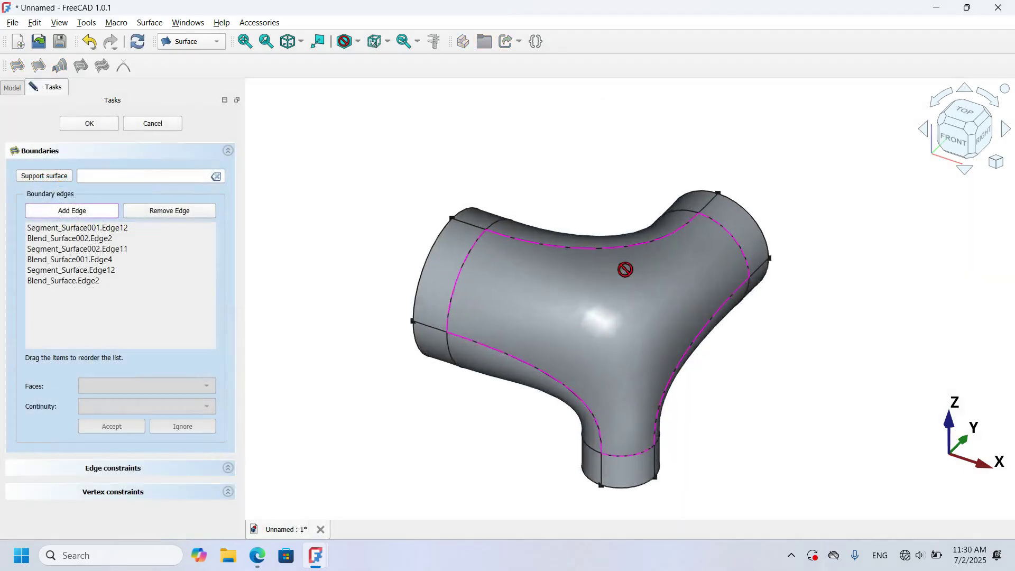
pyautogui.moveTo(455, 335)
pyautogui.mouseDown(button='middle')
pyautogui.moveTo(603, 369)
pyautogui.moveTo(697, 364)
pyautogui.moveTo(484, 354)
pyautogui.moveTo(465, 340)
pyautogui.mouseUp(button='middle')
pyautogui.click(82, 124)
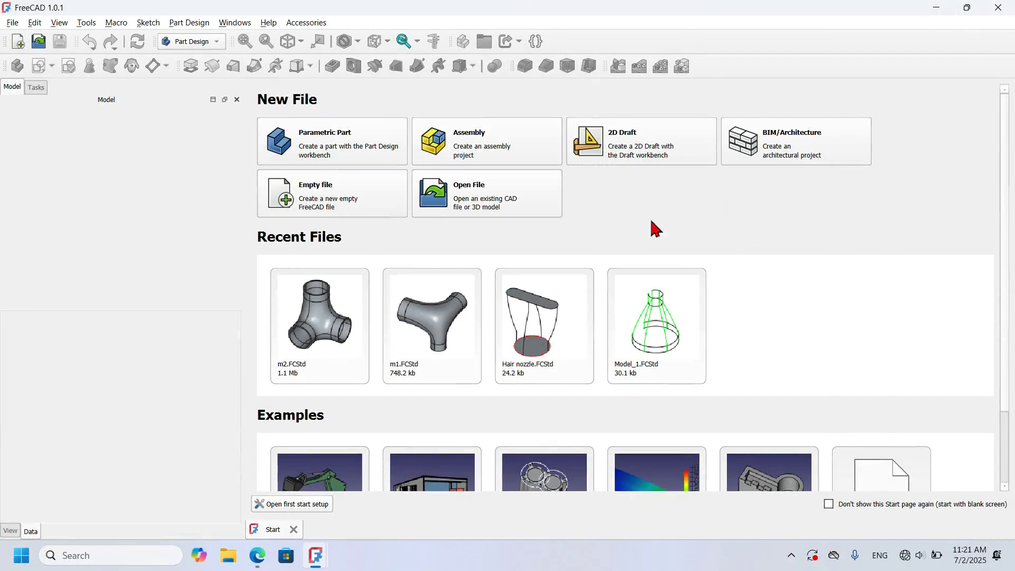
# Create an empty document, switch to the Part workbench, and add a default cylinder.
pyautogui.click(341, 198)
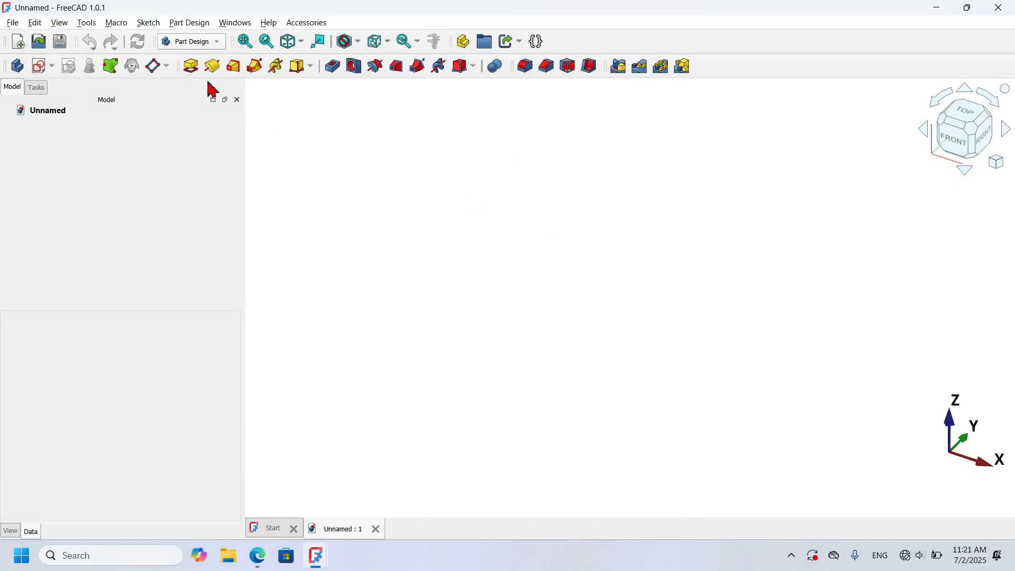
pyautogui.click(196, 46)
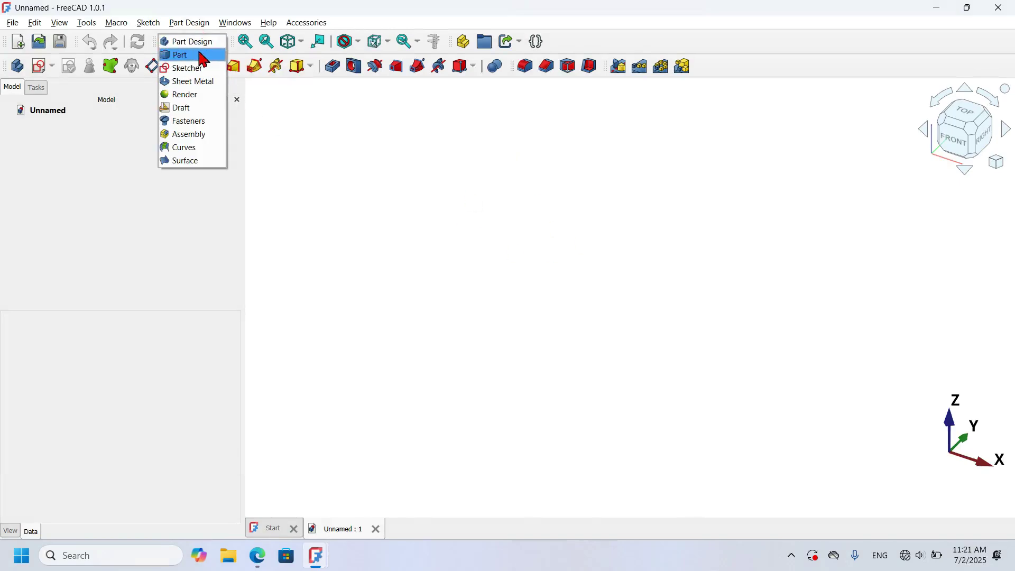
pyautogui.click(200, 55)
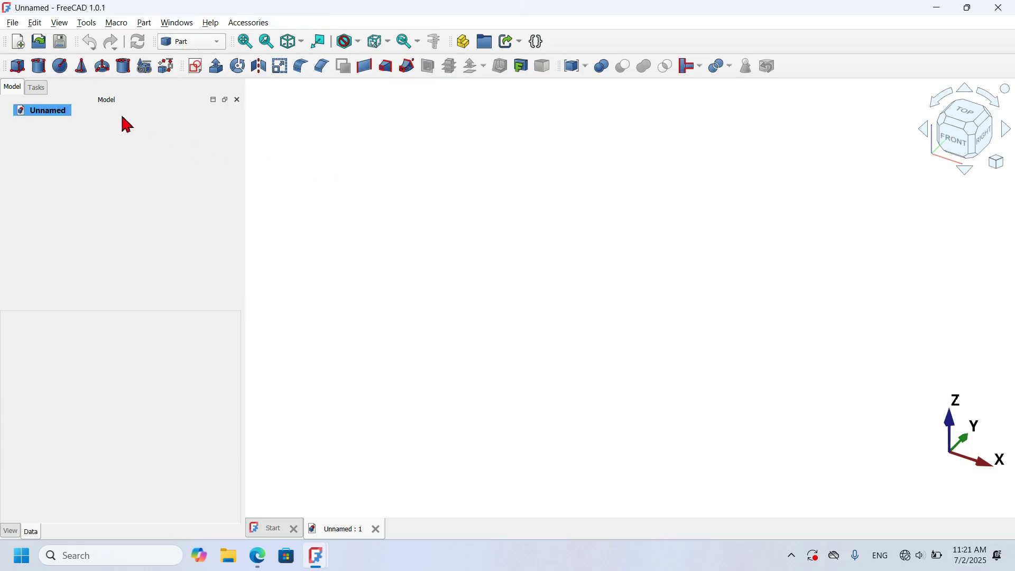
pyautogui.click(41, 70)
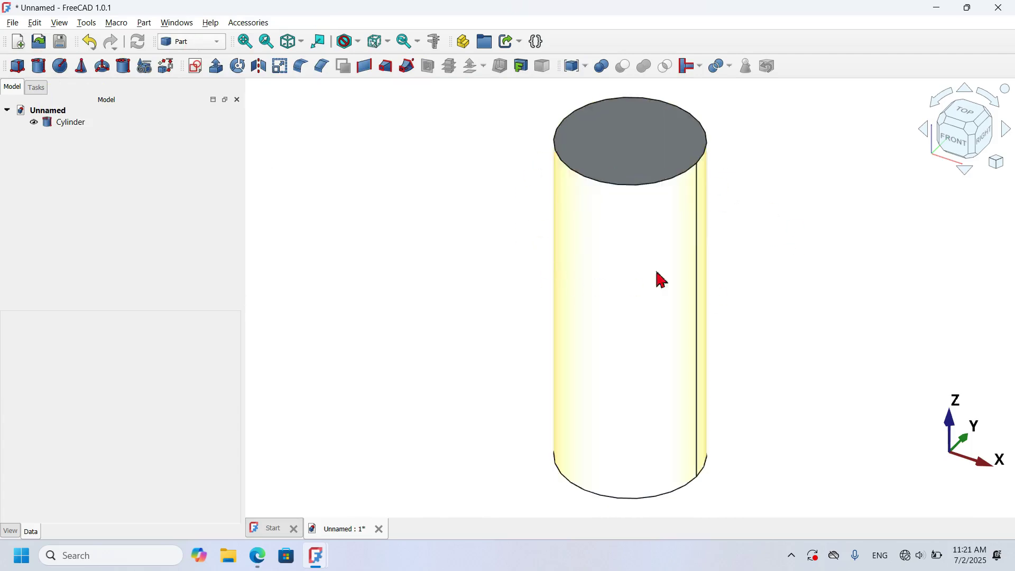
# Change the cylinder's radius to 10 mm, keeping its 10 mm height, and fit it in view.
pyautogui.click(450, 200)
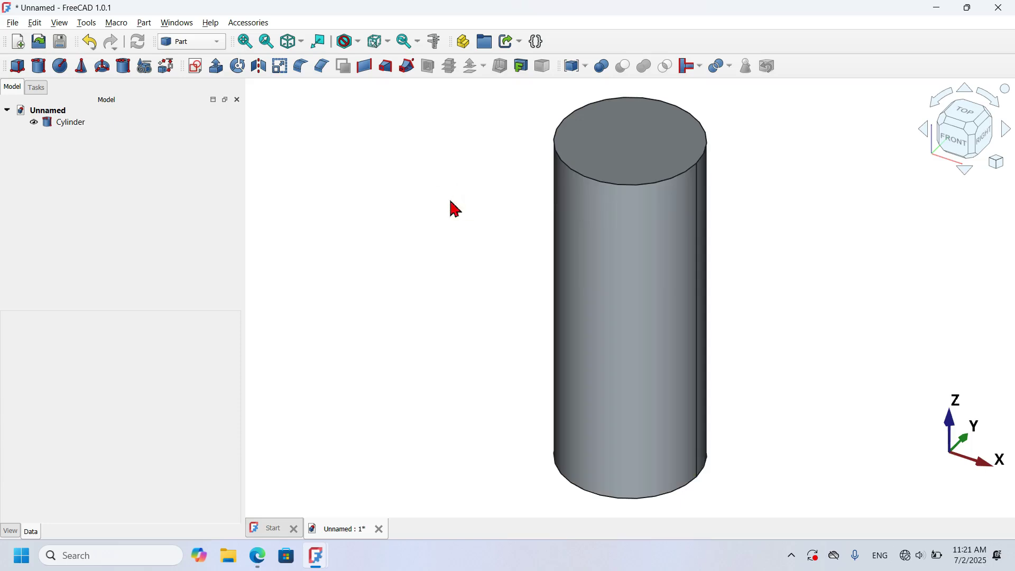
pyautogui.click(64, 126)
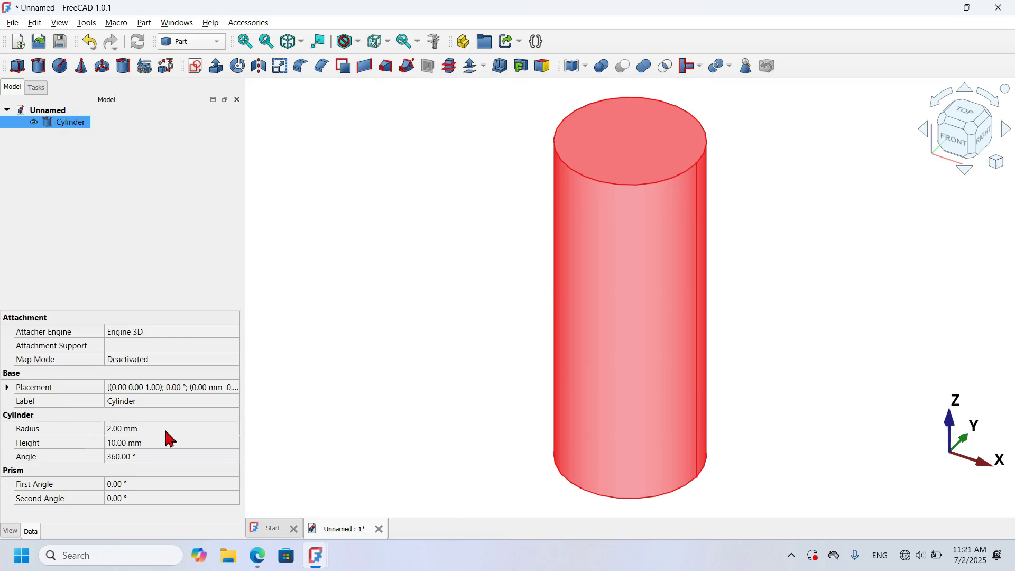
pyautogui.click(188, 433)
pyautogui.write('10')
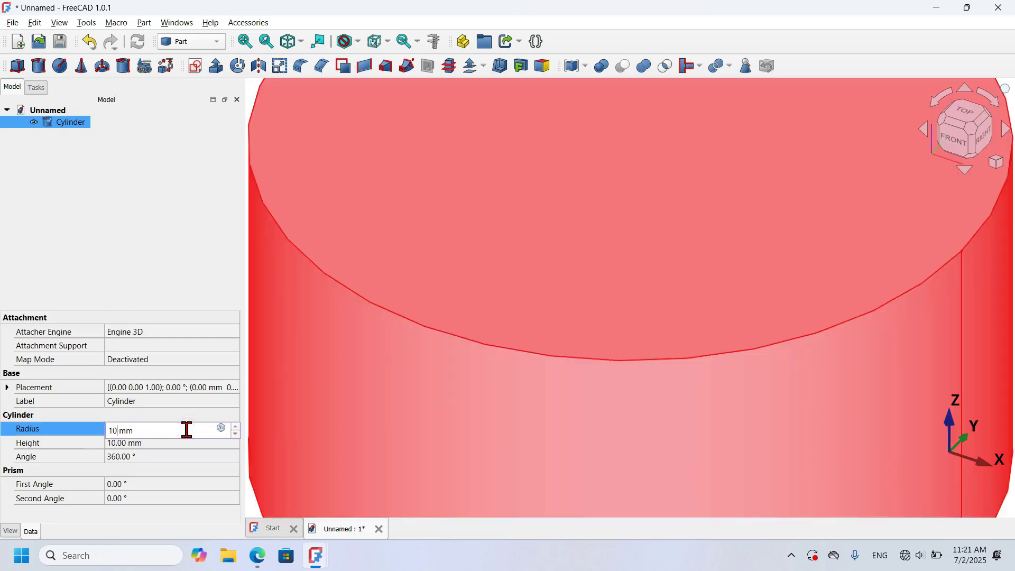
pyautogui.click(480, 386)
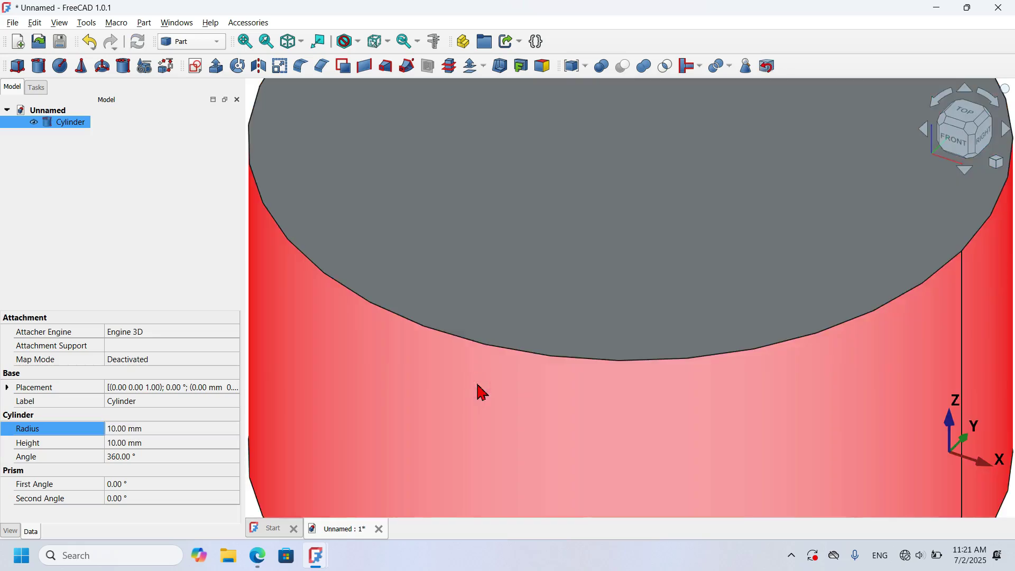
pyautogui.press('v')
pyautogui.press('f')
pyautogui.click(410, 277)
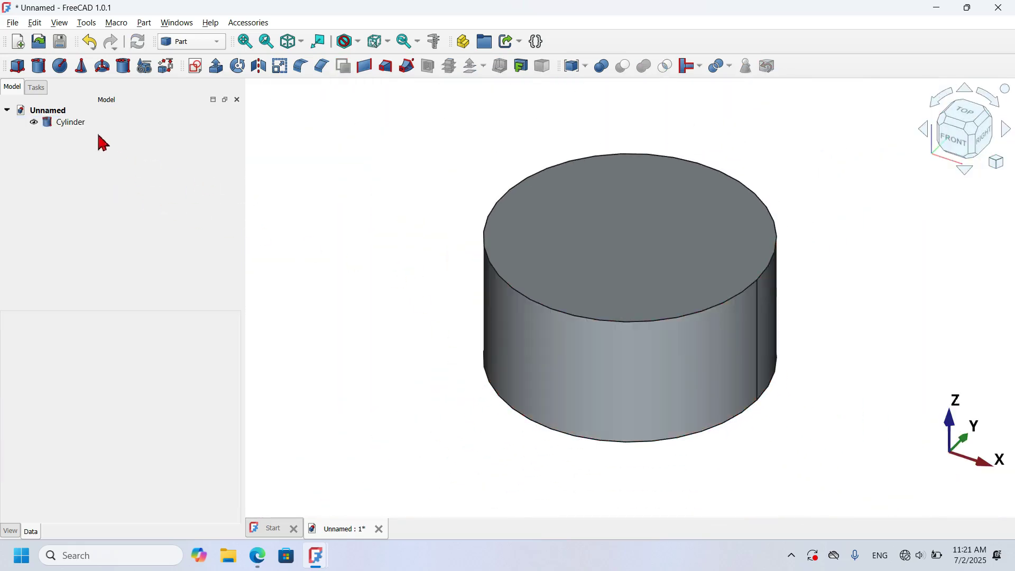
pyautogui.click(73, 124)
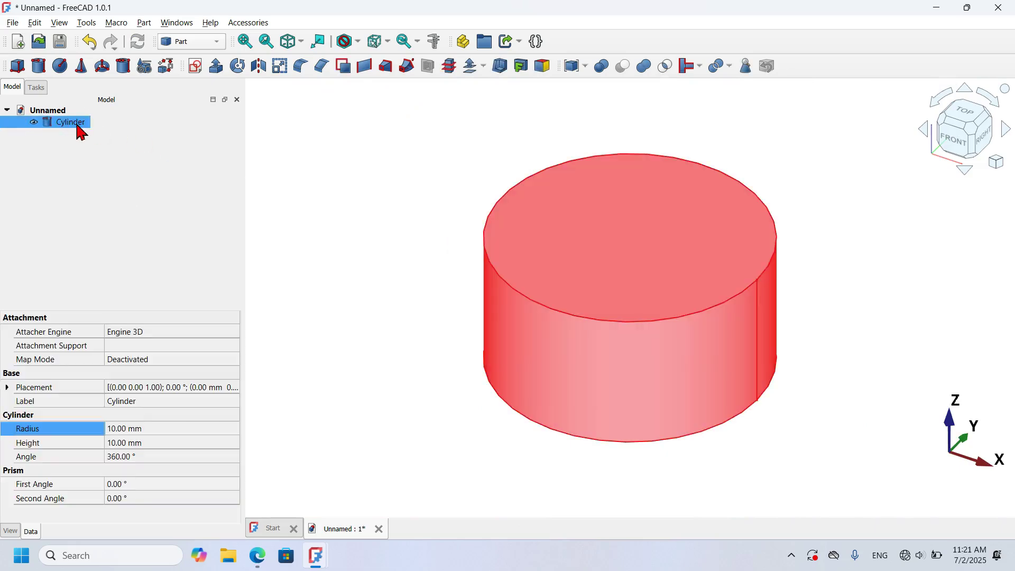
# Paste two copies of the cylinder, Cylinder001 and Cylinder002, and select Cylinder001.
pyautogui.hotkey('ctrl', 'v')
pyautogui.hotkey('ctrl', 'v')
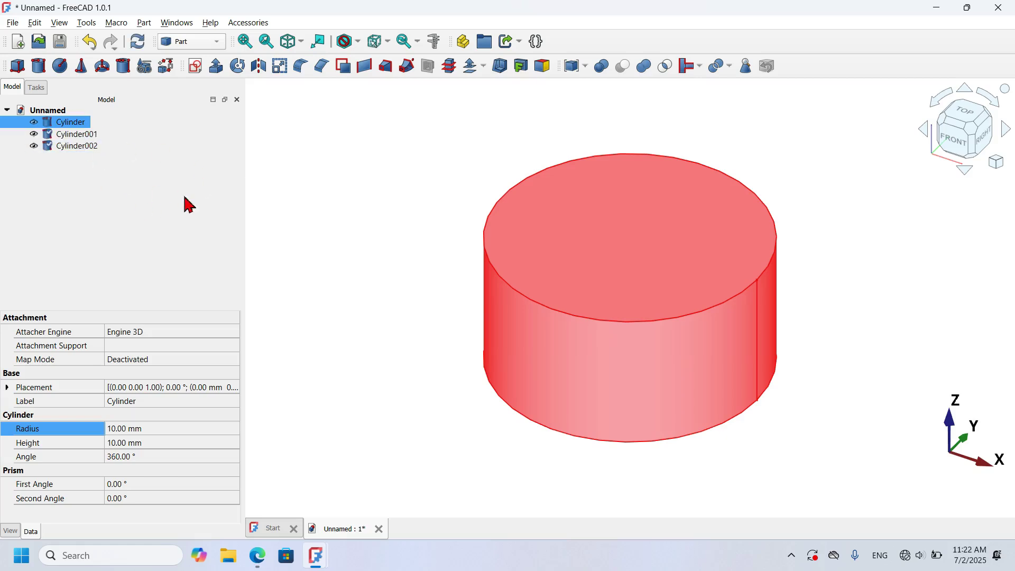
pyautogui.keyDown('ctrl'); pyautogui.click(114, 139); pyautogui.keyUp('ctrl')
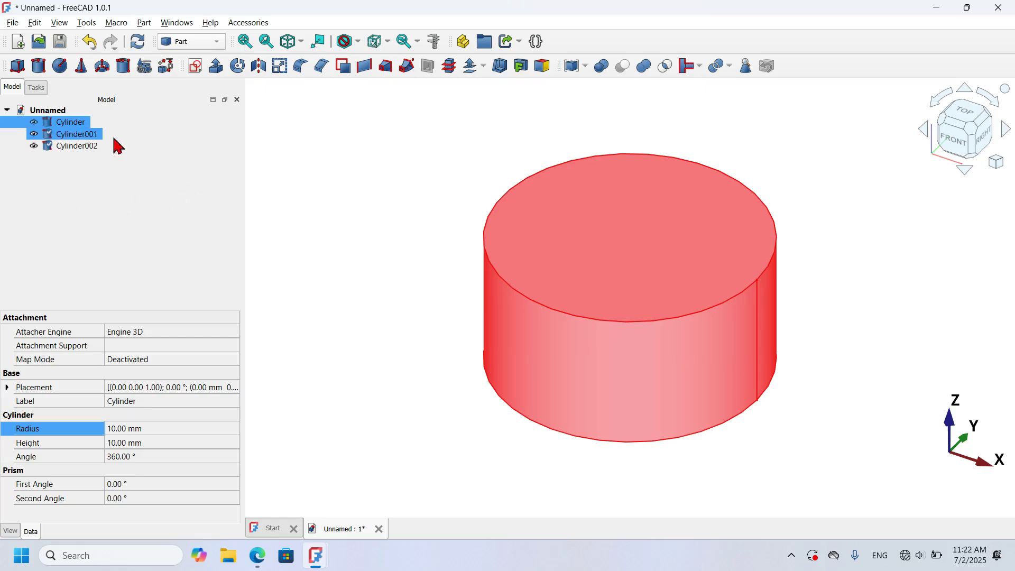
pyautogui.click(81, 137)
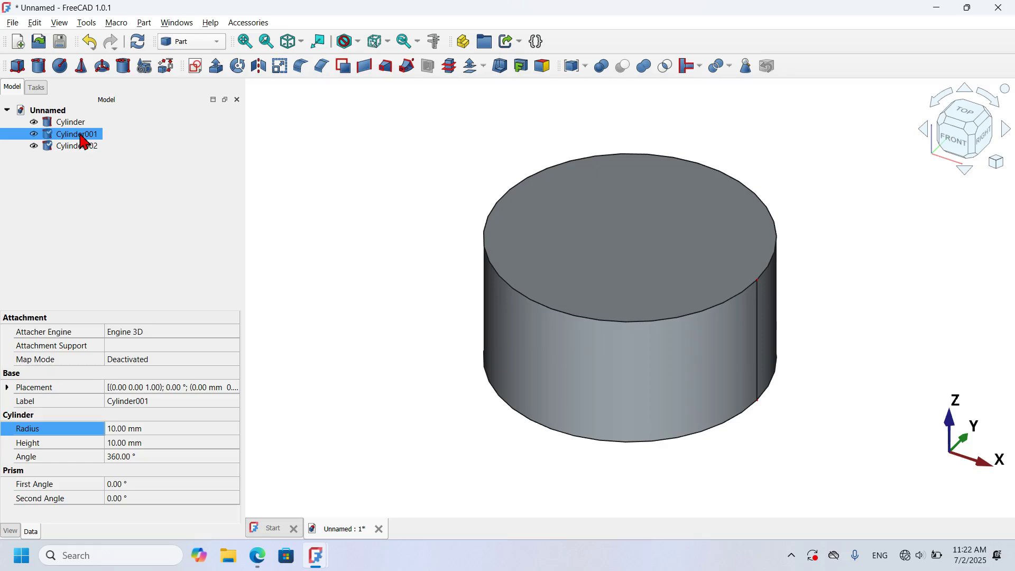
# Transform Cylinder001: move it up 40 mm and rotate it 90° onto its side.
pyautogui.rightClick(84, 142)
pyautogui.click(181, 27)
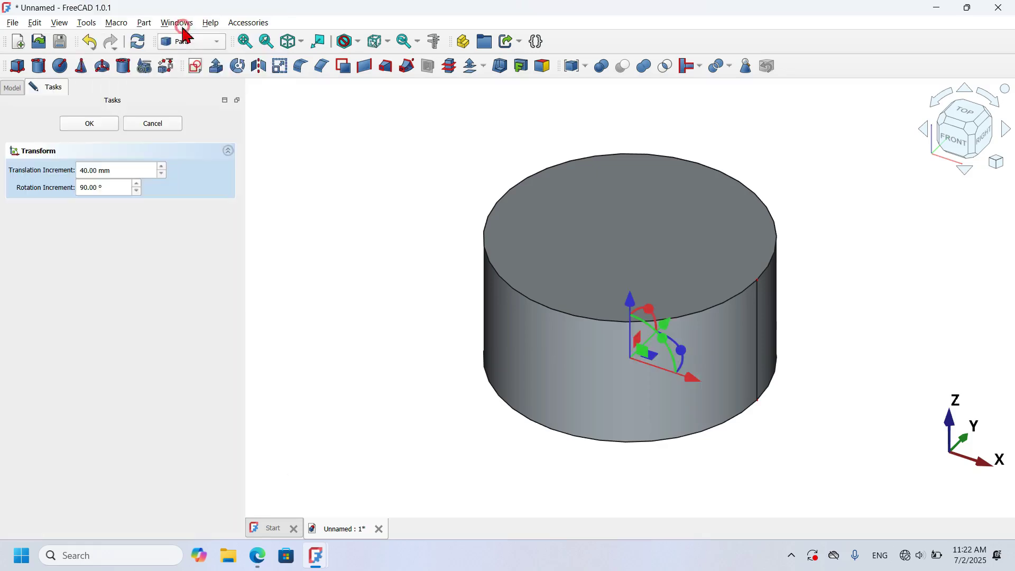
pyautogui.click(954, 140)
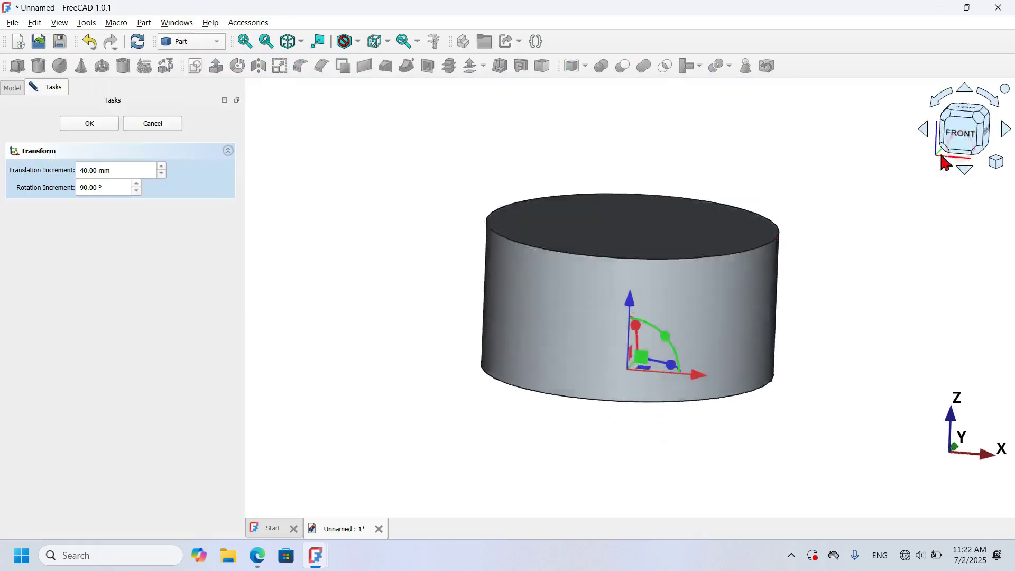
pyautogui.scroll(-5, 562, 385)
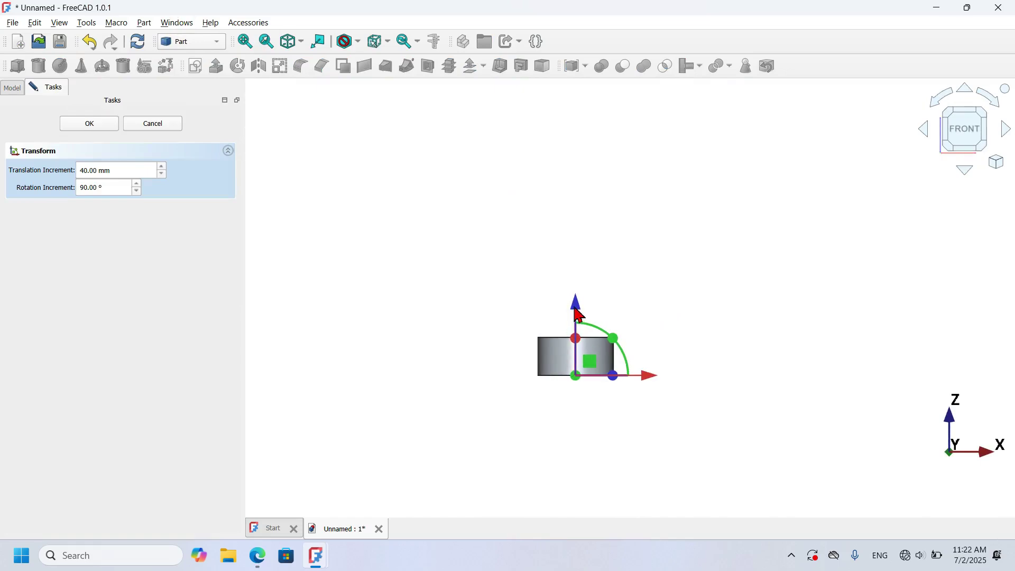
pyautogui.moveTo(578, 315); pyautogui.dragTo(577, 199)
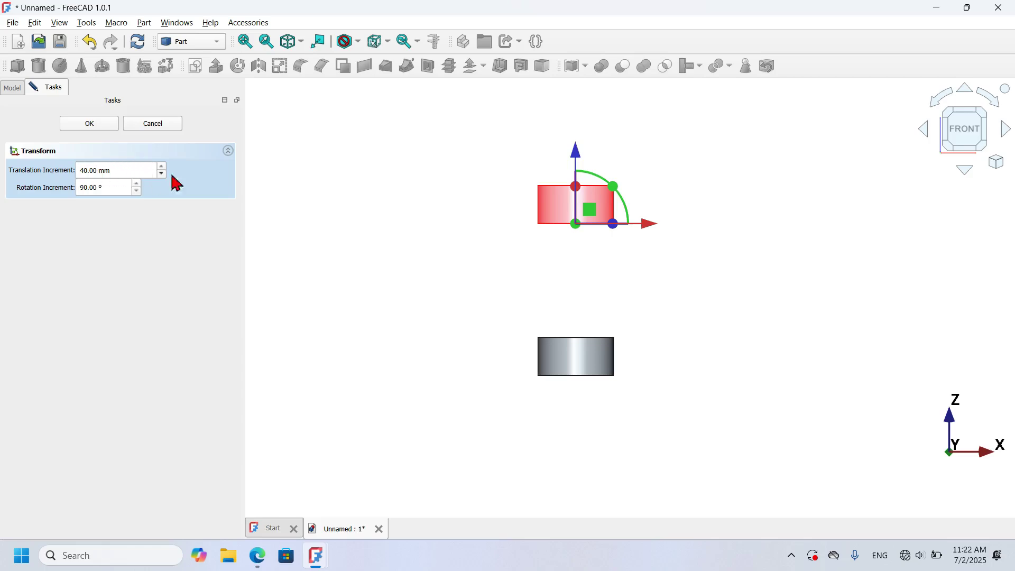
pyautogui.moveTo(618, 195); pyautogui.dragTo(354, 233)
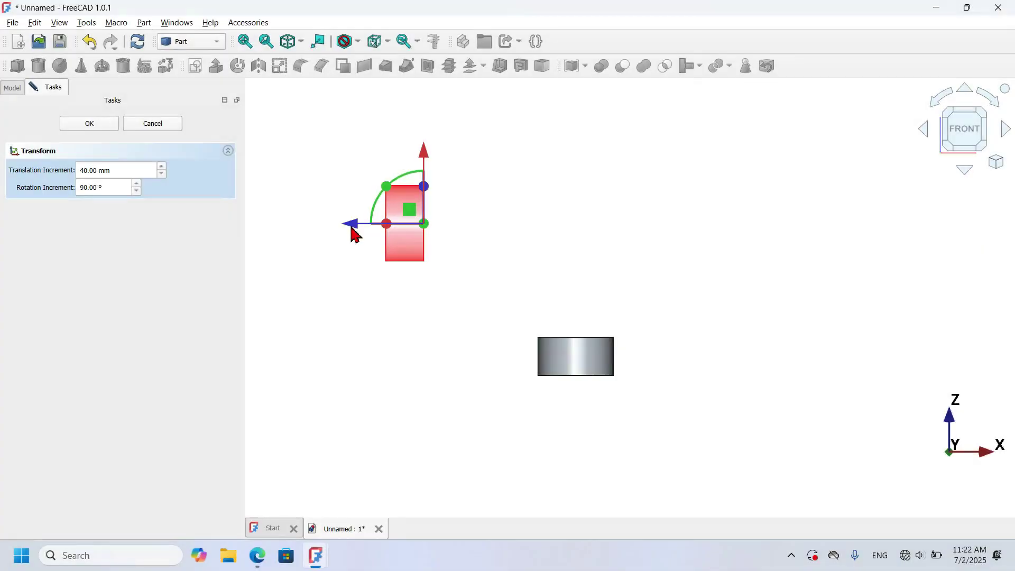
pyautogui.click(101, 127)
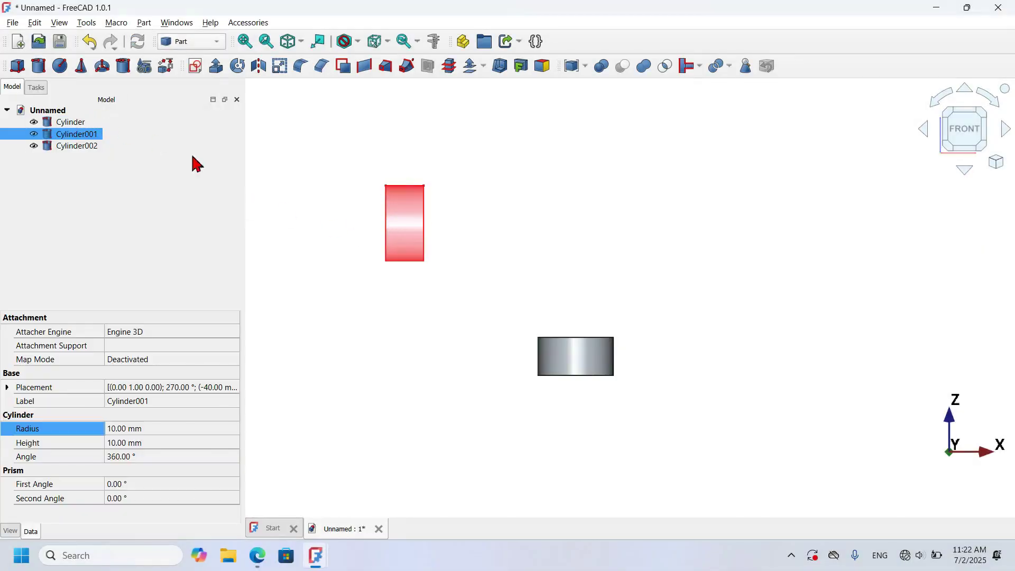
pyautogui.keyDown('ctrl'); pyautogui.click(68, 147); pyautogui.keyUp('ctrl')
pyautogui.click(78, 149)
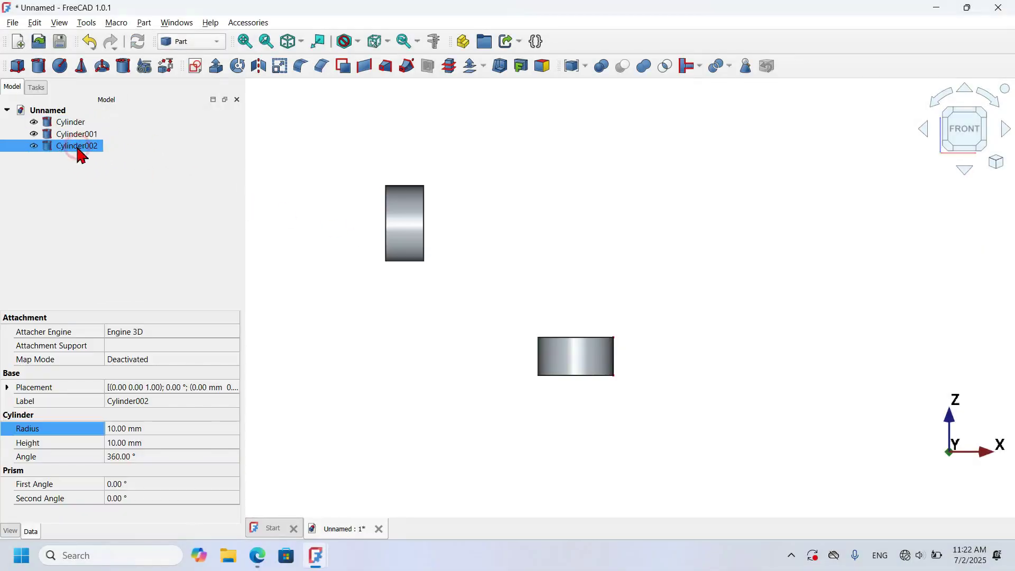
# Shift Cylinder002 40 mm and turn it 90° onto its side, ending in isometric view.
pyautogui.rightClick(78, 149)
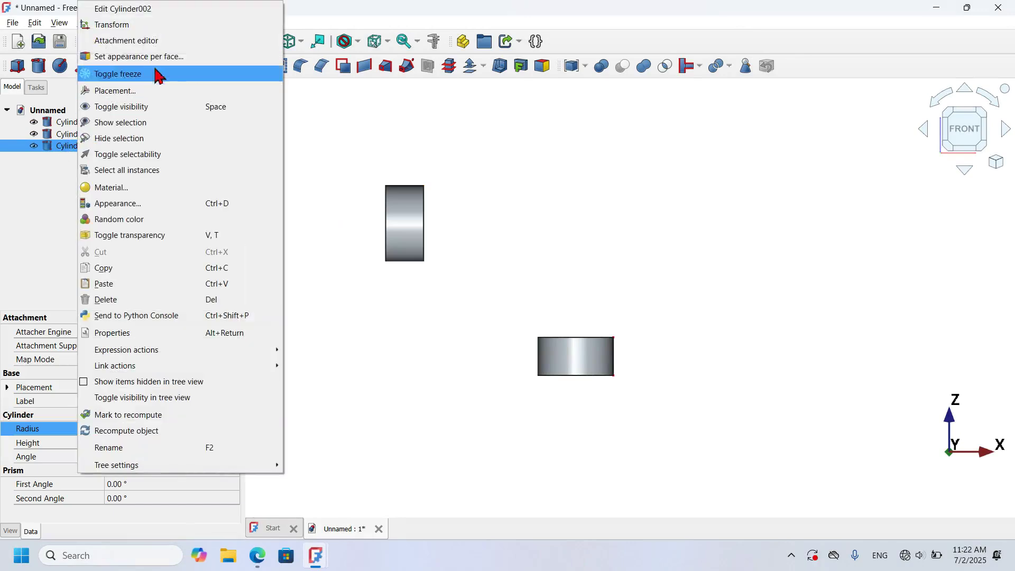
pyautogui.click(217, 25)
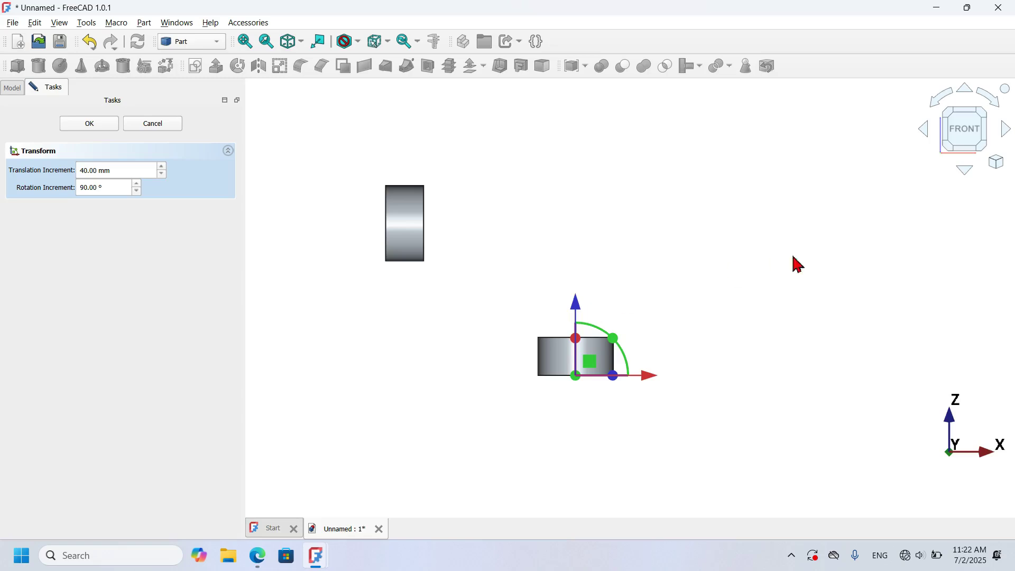
pyautogui.click(719, 285)
pyautogui.press('0')
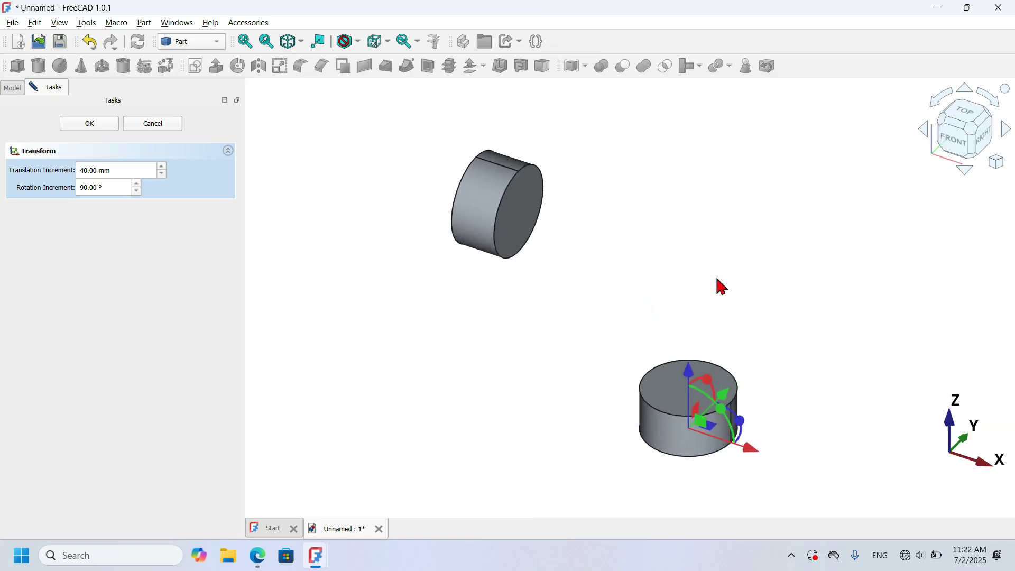
pyautogui.click(986, 142)
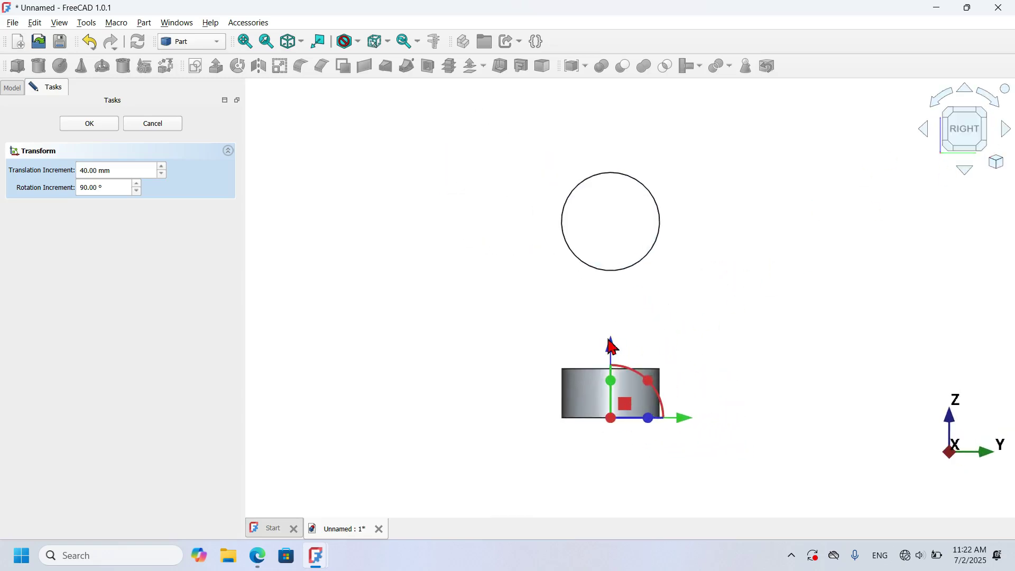
pyautogui.moveTo(612, 351); pyautogui.dragTo(614, 206)
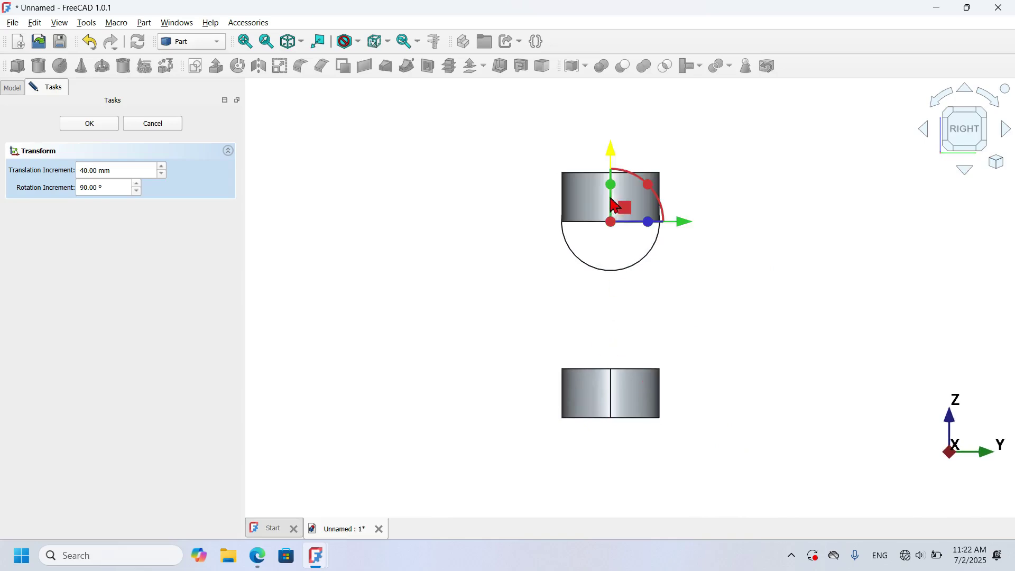
pyautogui.moveTo(653, 191); pyautogui.dragTo(851, 225)
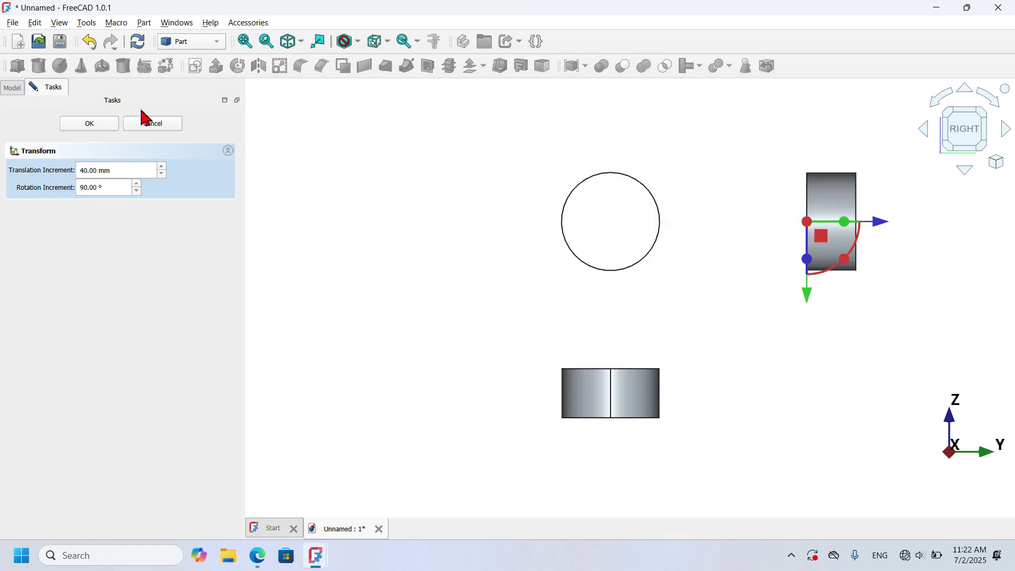
pyautogui.click(89, 124)
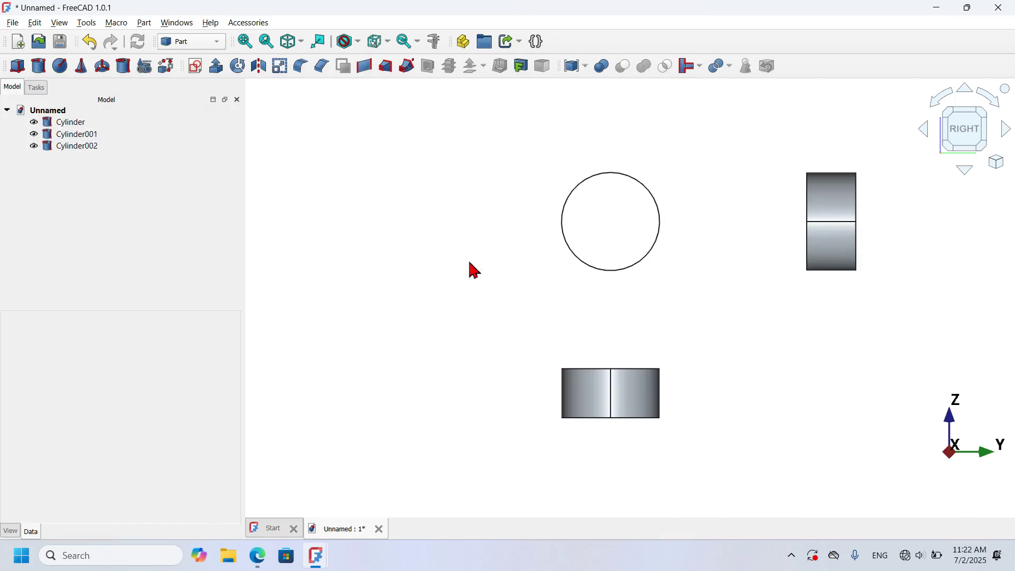
pyautogui.press('0')
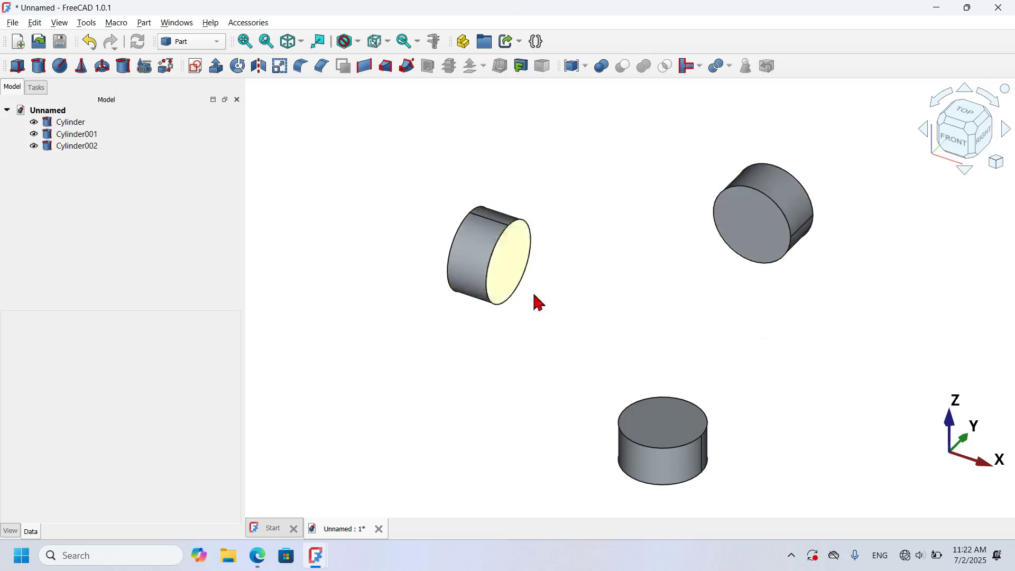
# Set the left end cylinder's radius to 20 mm.
pyautogui.click(517, 262)
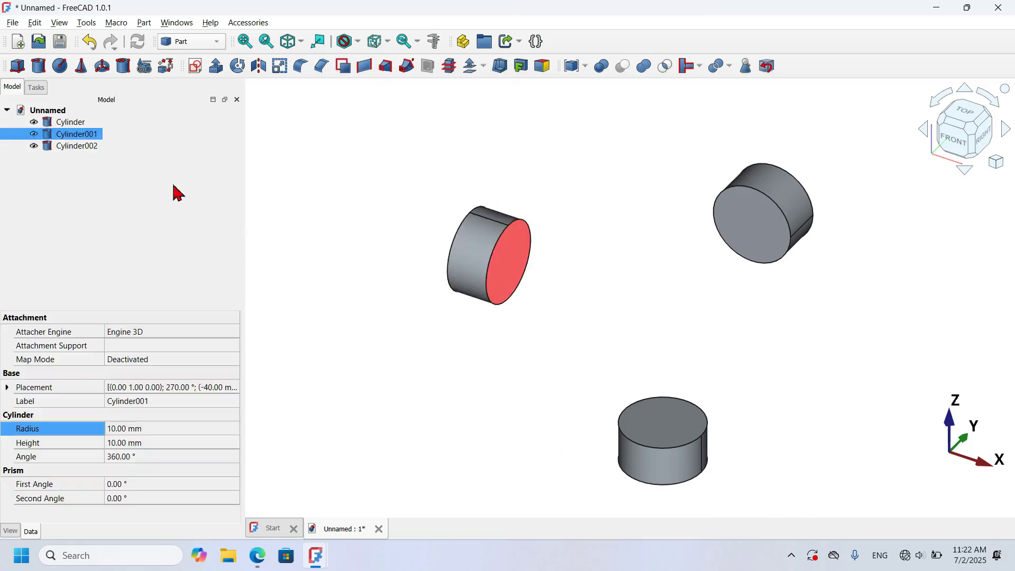
pyautogui.click(202, 426)
pyautogui.write('20')
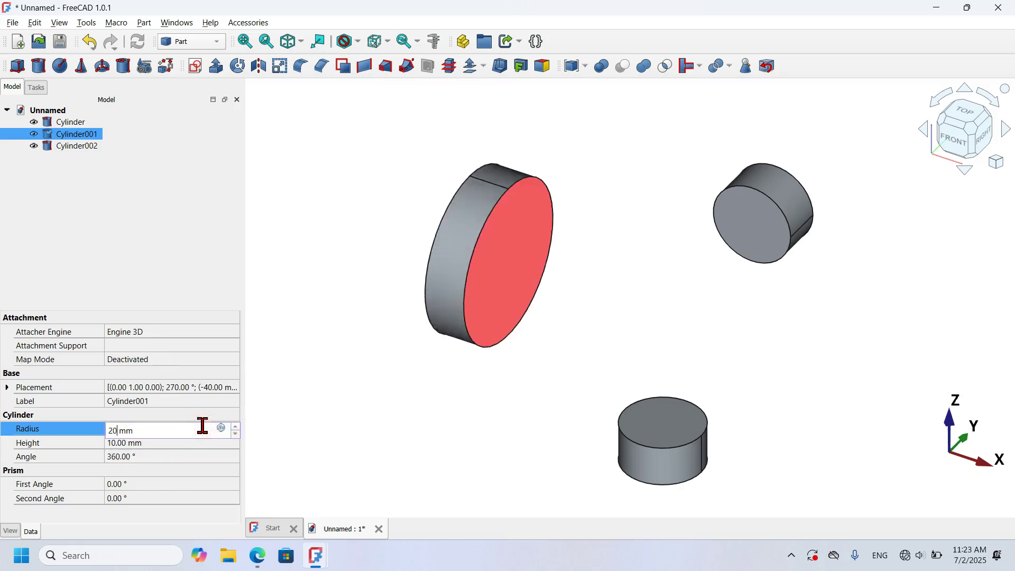
pyautogui.press('Return')
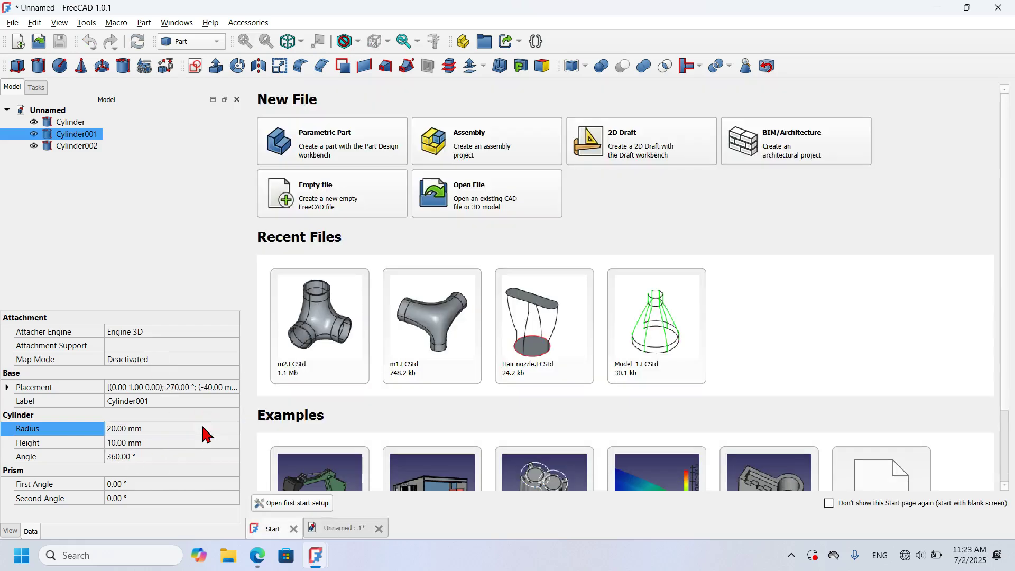
pyautogui.click(293, 530)
# Set the right end cylinder's radius to 15 mm and deselect it.
pyautogui.click(760, 227)
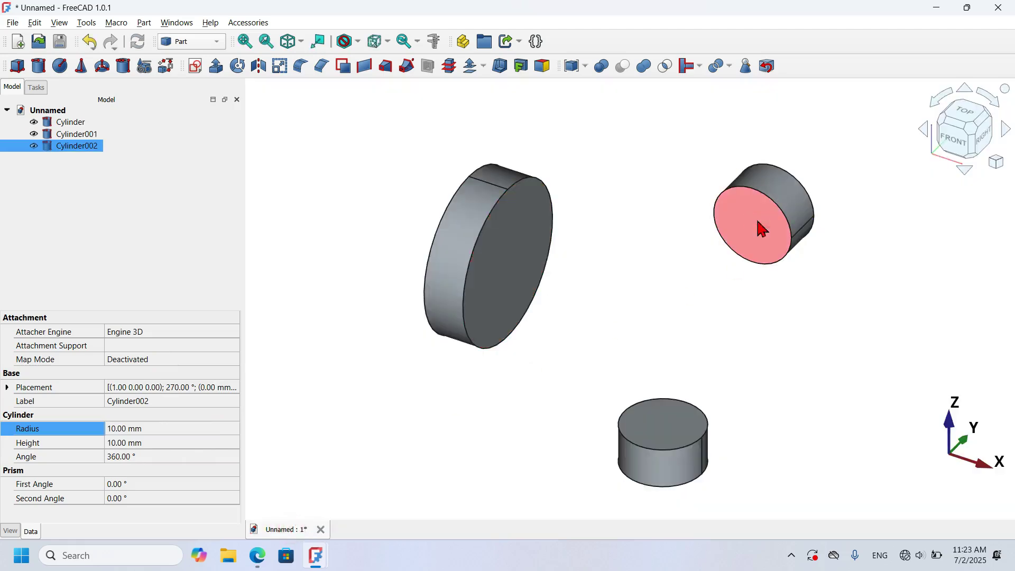
pyautogui.click(229, 428)
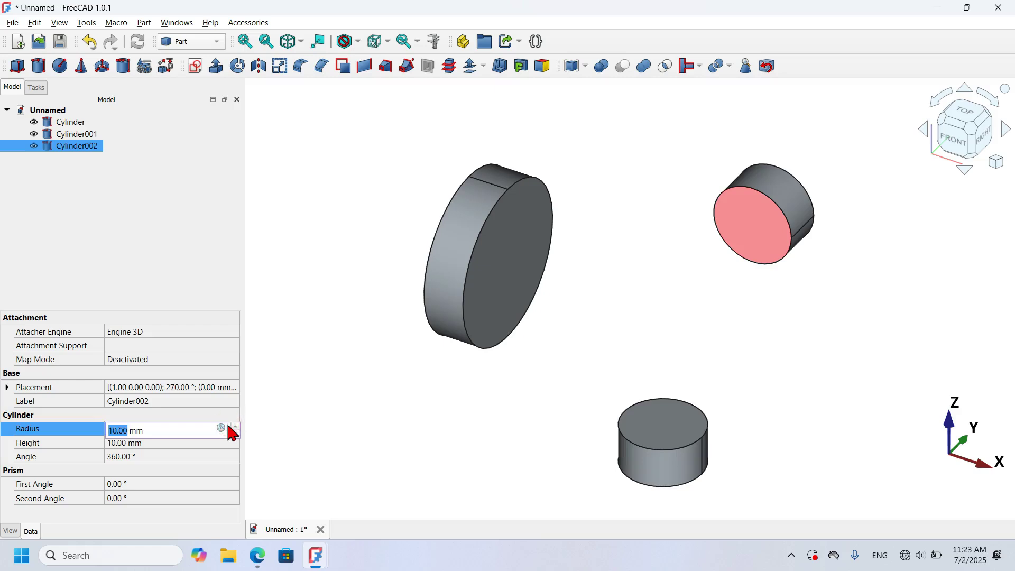
pyautogui.write('15')
pyautogui.press('Return')
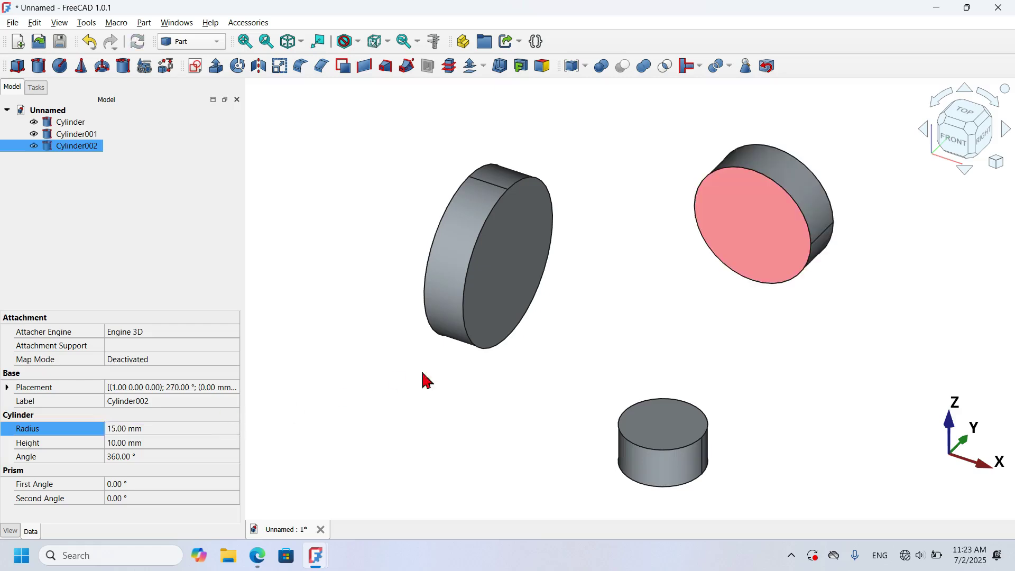
pyautogui.click(457, 383)
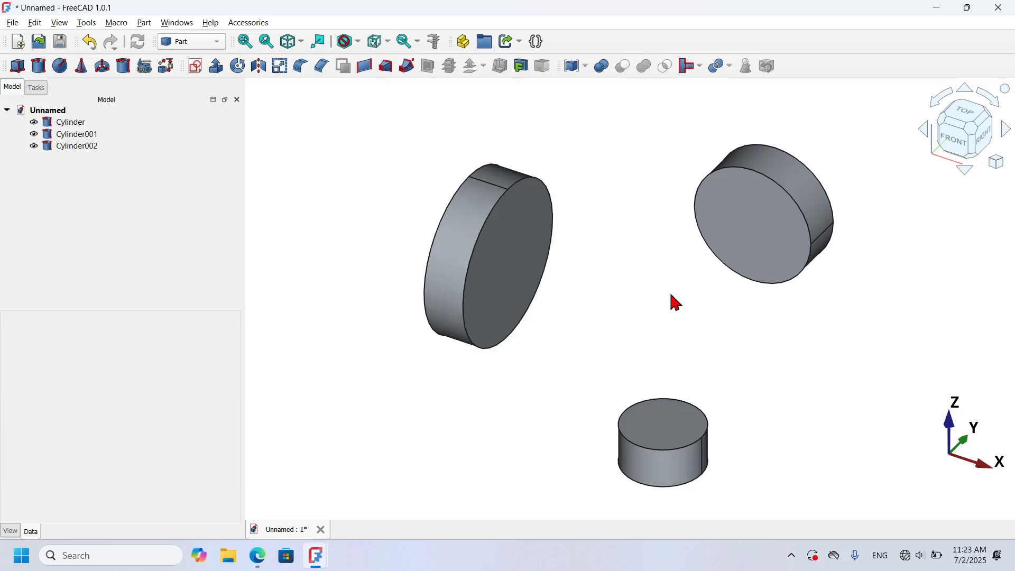
pyautogui.moveTo(338, 247)
pyautogui.mouseDown(button='middle')
pyautogui.moveTo(465, 265)
pyautogui.moveTo(453, 278)
pyautogui.moveTo(268, 210)
pyautogui.moveTo(401, 243)
pyautogui.moveTo(346, 249)
pyautogui.mouseUp(button='middle')
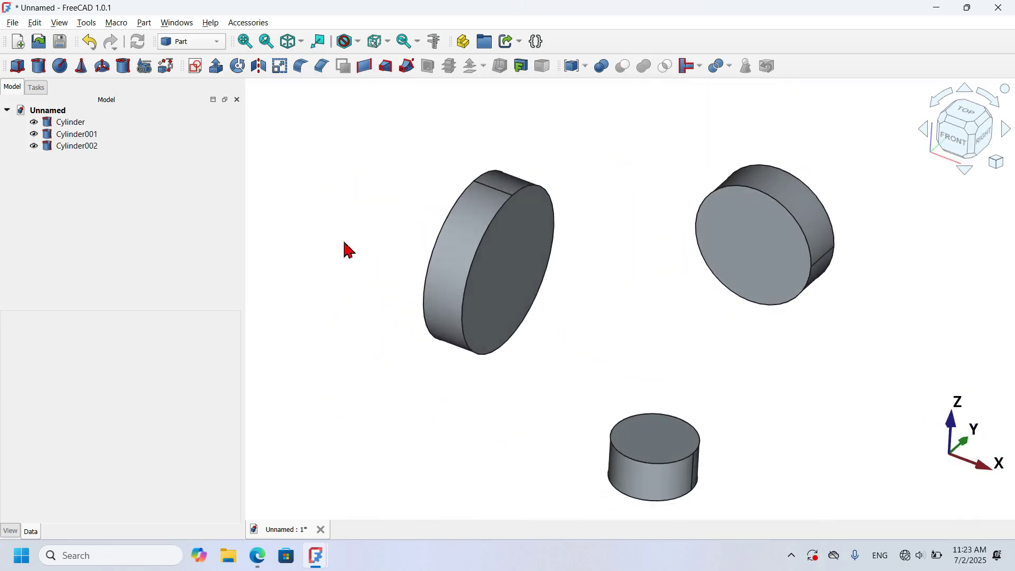
# Bring up the workbench selector list for the cylinder document.
pyautogui.click(213, 42)
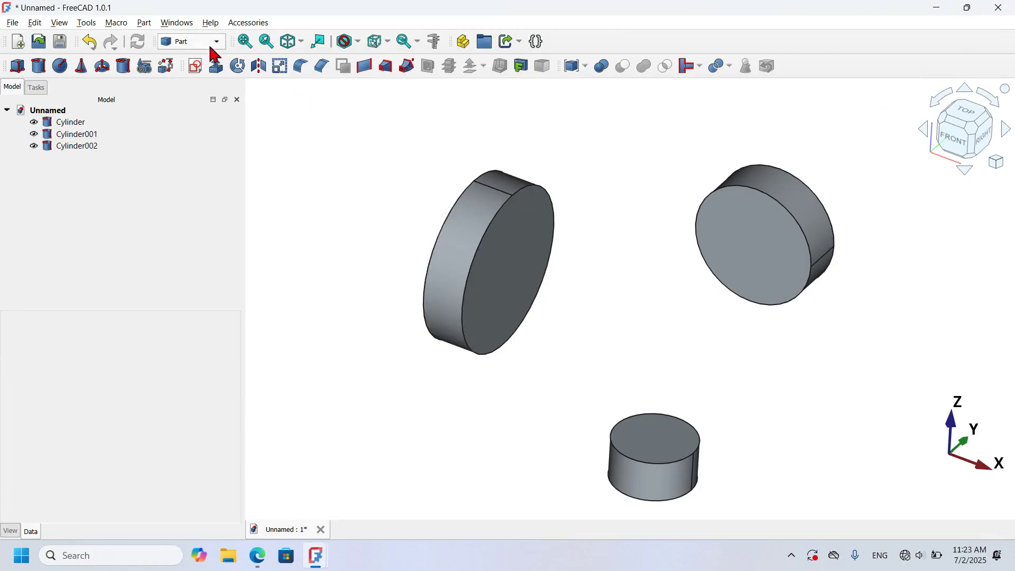
pyautogui.click(210, 47)
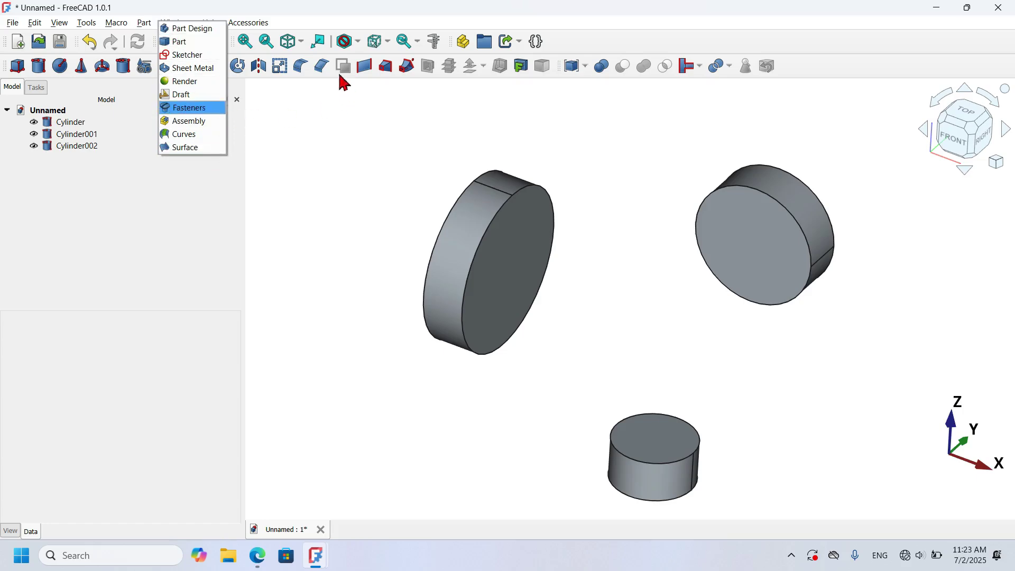
# Browse the Tools menu, then change from the Part workbench to Curves.
pyautogui.click(317, 149)
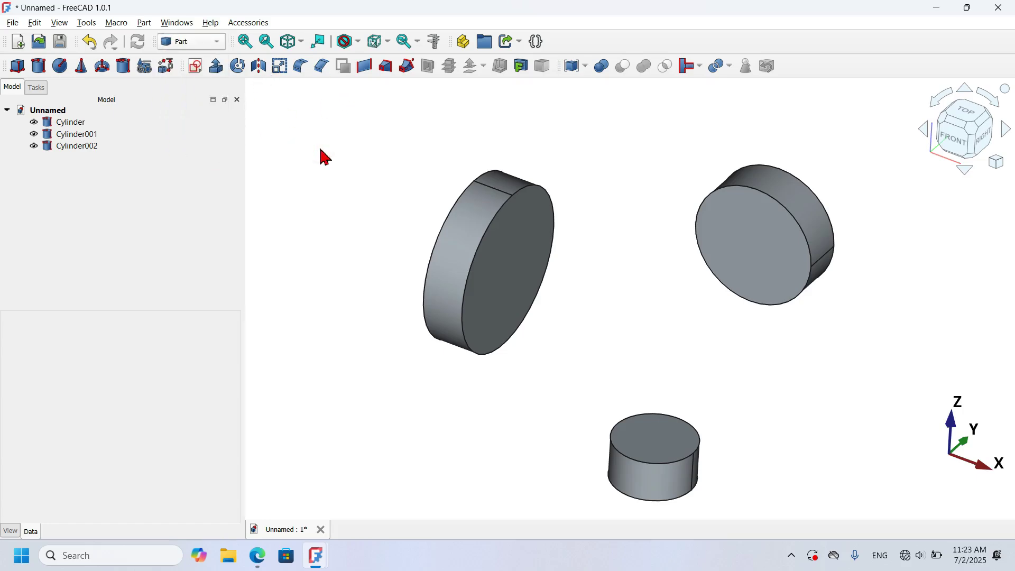
pyautogui.click(86, 23)
pyautogui.click(197, 49)
pyautogui.click(193, 134)
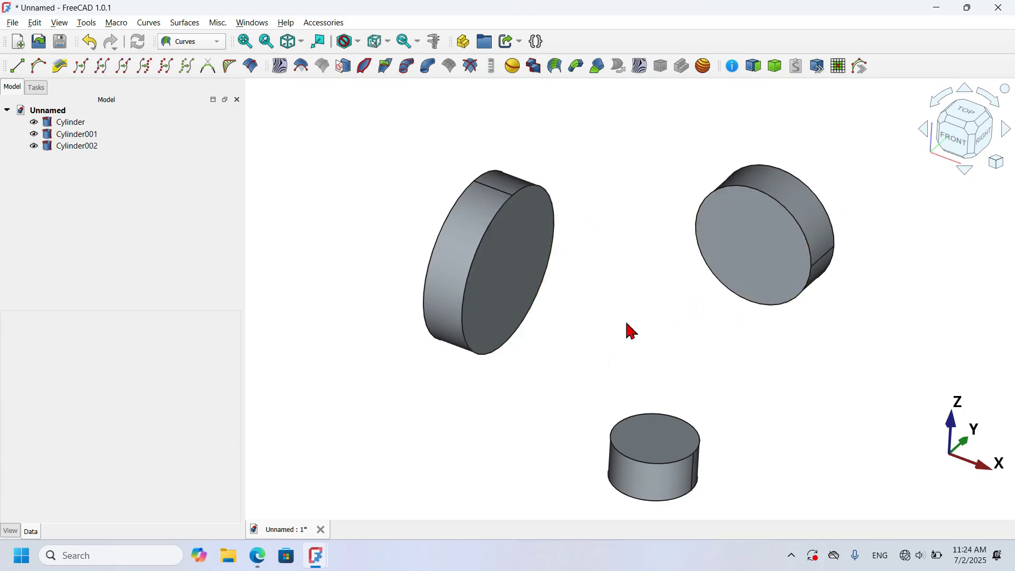
# Make the left, right and bottom cylinders transparent with the V,T shortcut.
pyautogui.click(511, 252)
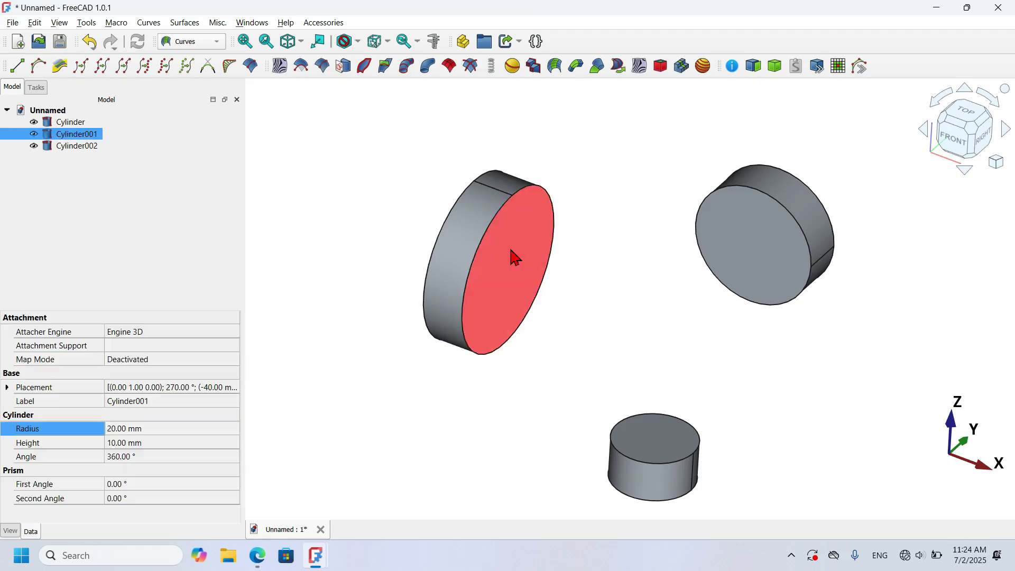
pyautogui.keyDown('ctrl'); pyautogui.click(761, 238); pyautogui.keyUp('ctrl')
pyautogui.keyDown('ctrl'); pyautogui.click(660, 446); pyautogui.keyUp('ctrl')
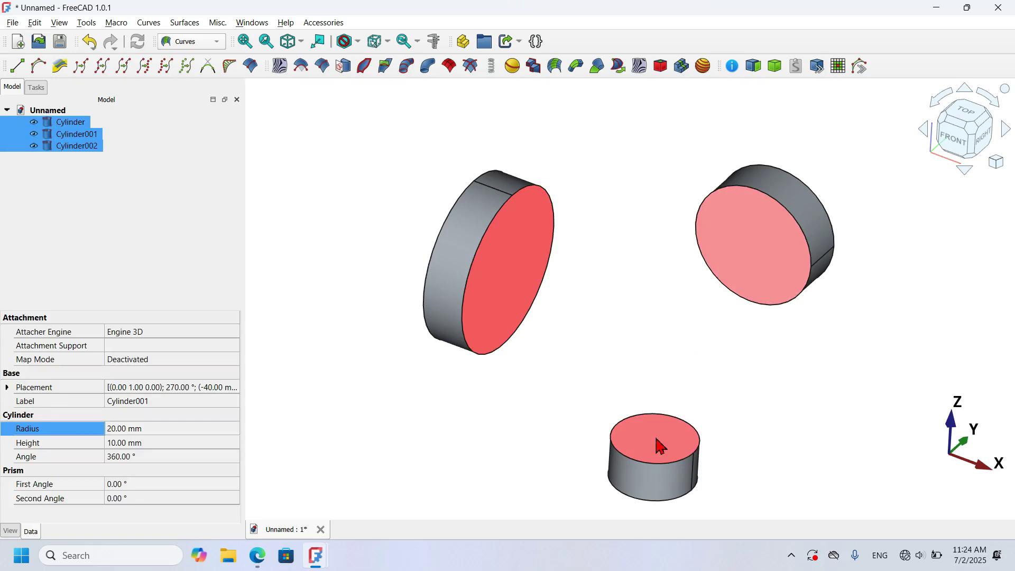
pyautogui.press('v')
pyautogui.press('t')
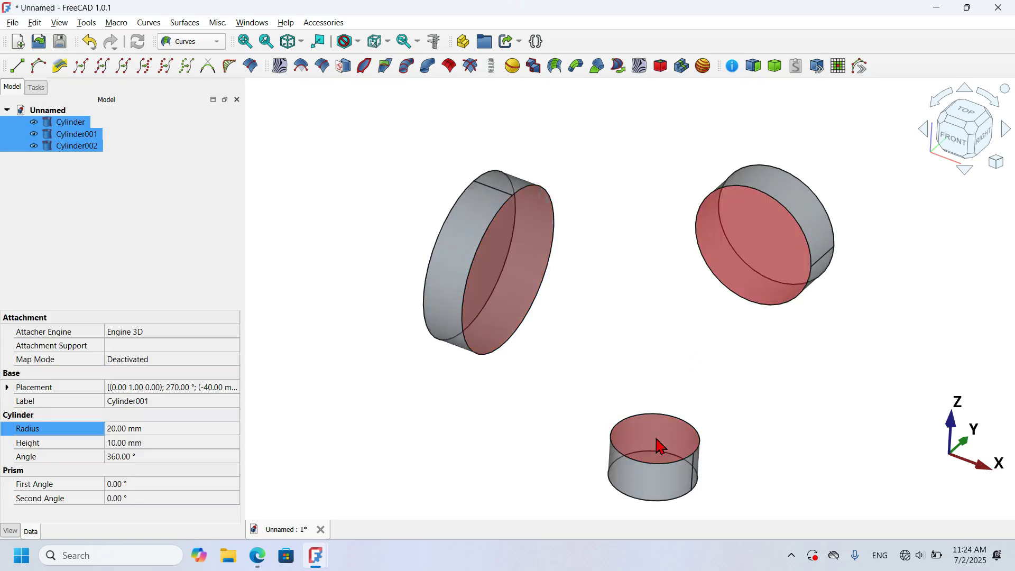
pyautogui.click(656, 297)
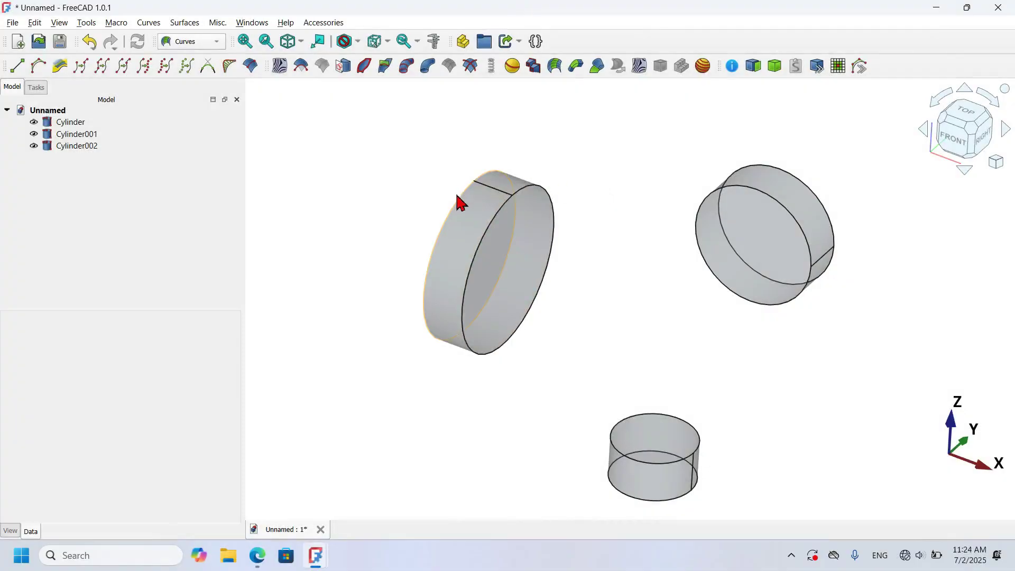
# Discretize the left cylinder's back circular edge into Discretized_Edge.
pyautogui.click(460, 203)
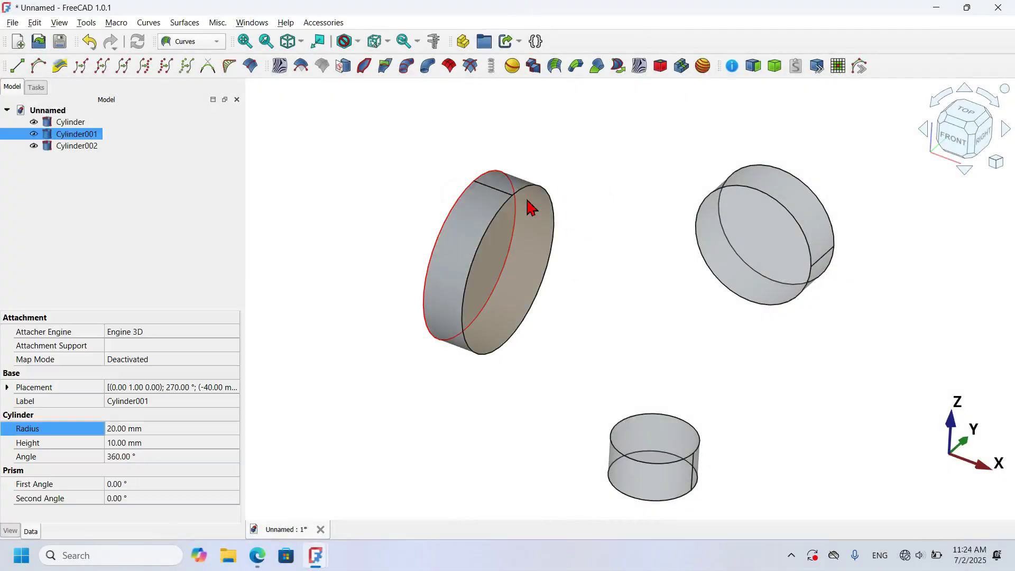
pyautogui.click(146, 66)
pyautogui.scroll(2, 460, 202)
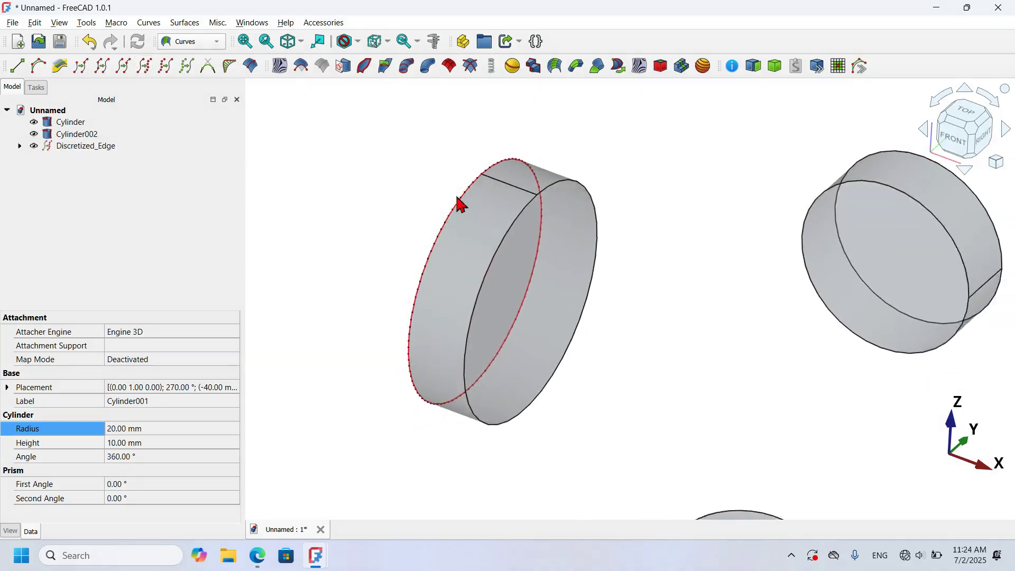
pyautogui.scroll(3, 460, 202)
pyautogui.scroll(-2, 460, 202)
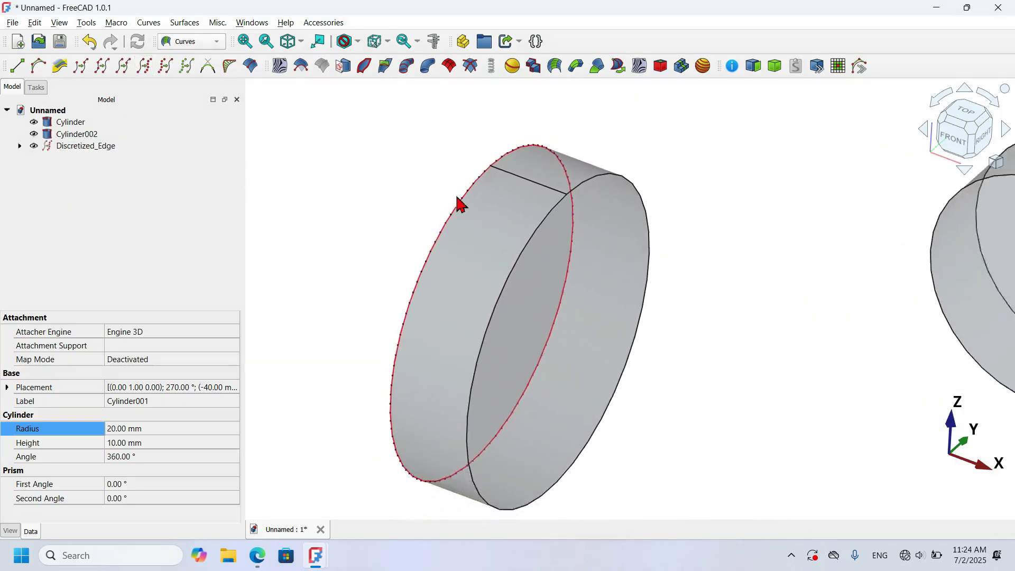
pyautogui.scroll(1, 460, 204)
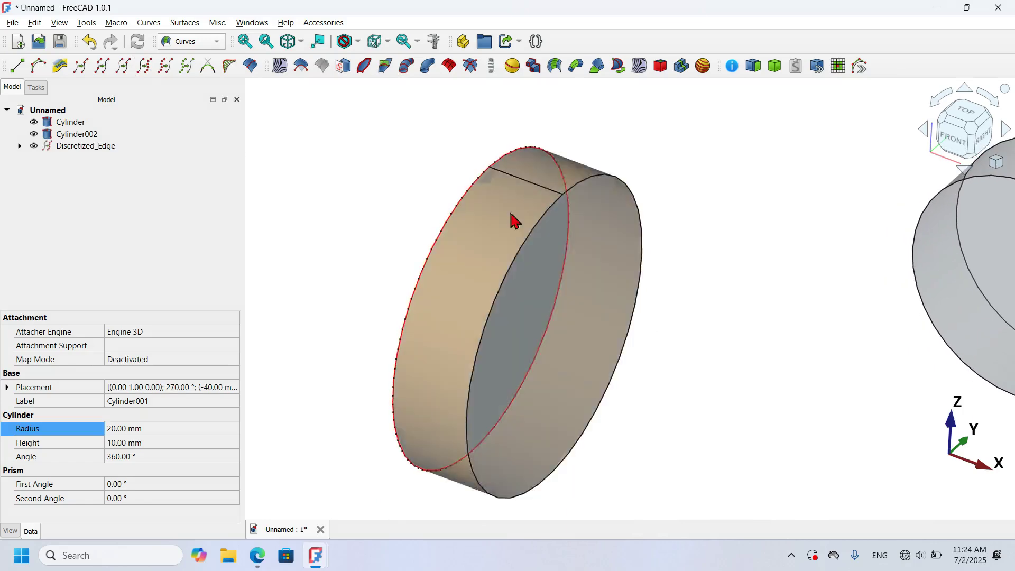
pyautogui.click(408, 205)
pyautogui.press('v')
pyautogui.press('f')
pyautogui.scroll(2, 795, 215)
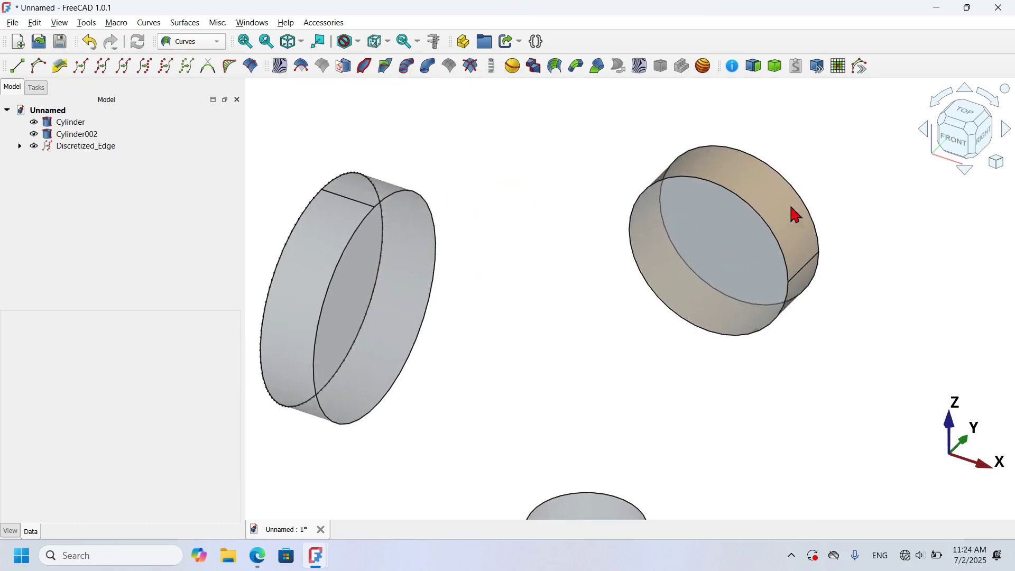
# Discretize circular edges of the right and lower cylinders into Discretized_Edge001 and Discretized_Edge002.
pyautogui.click(818, 228)
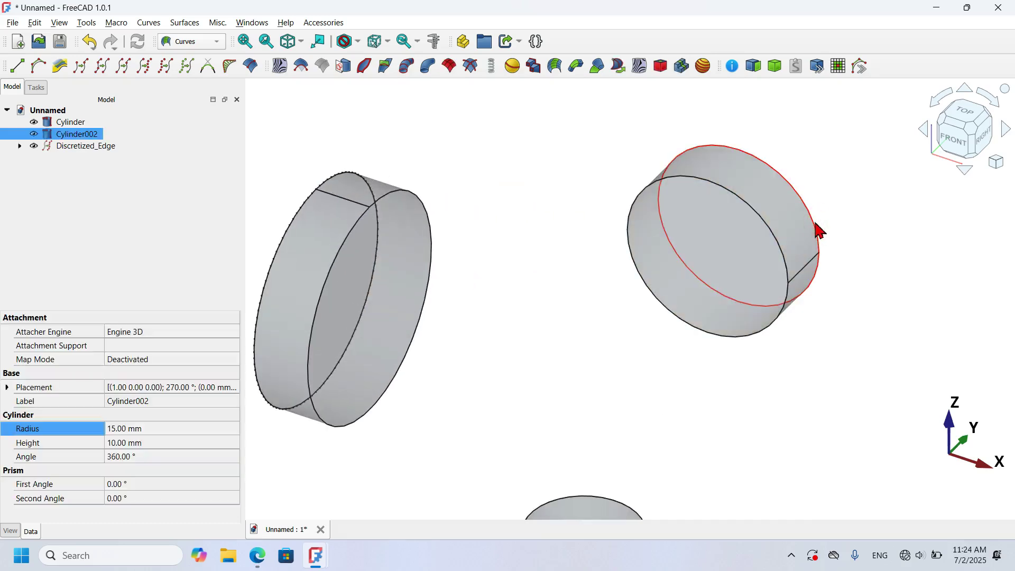
pyautogui.click(150, 74)
pyautogui.scroll(-3, 539, 158)
pyautogui.scroll(3, 587, 391)
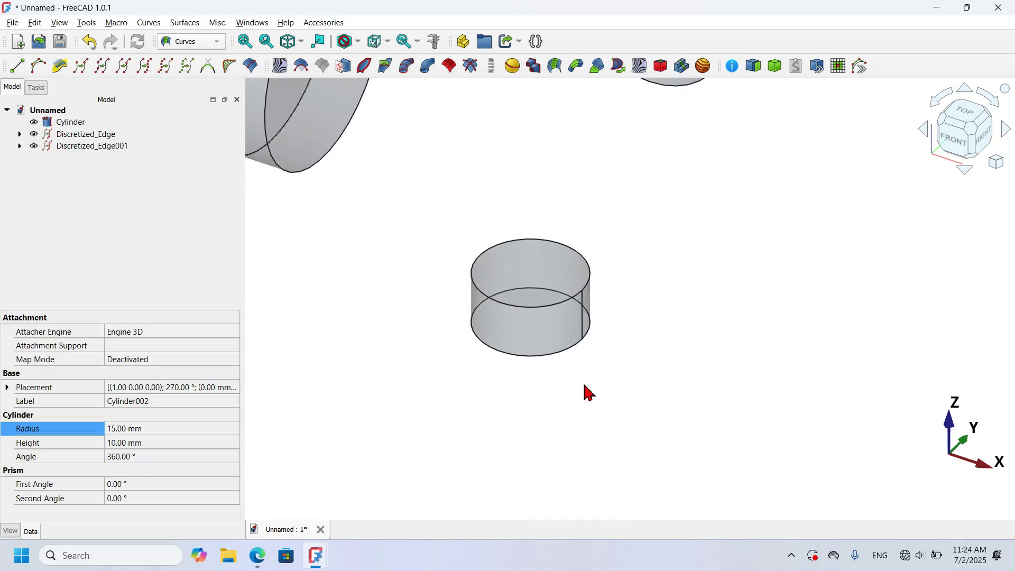
pyautogui.click(551, 357)
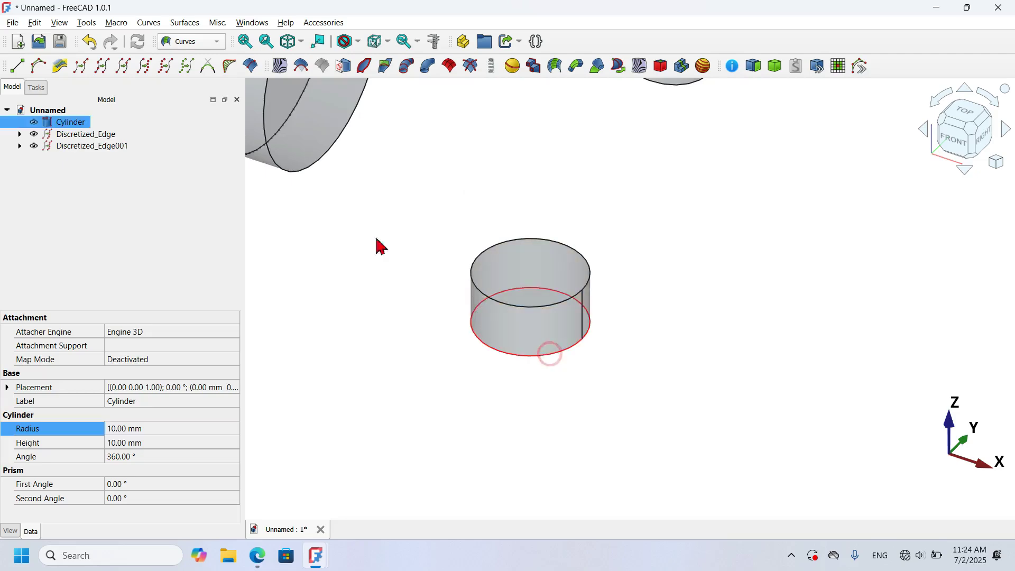
pyautogui.click(146, 68)
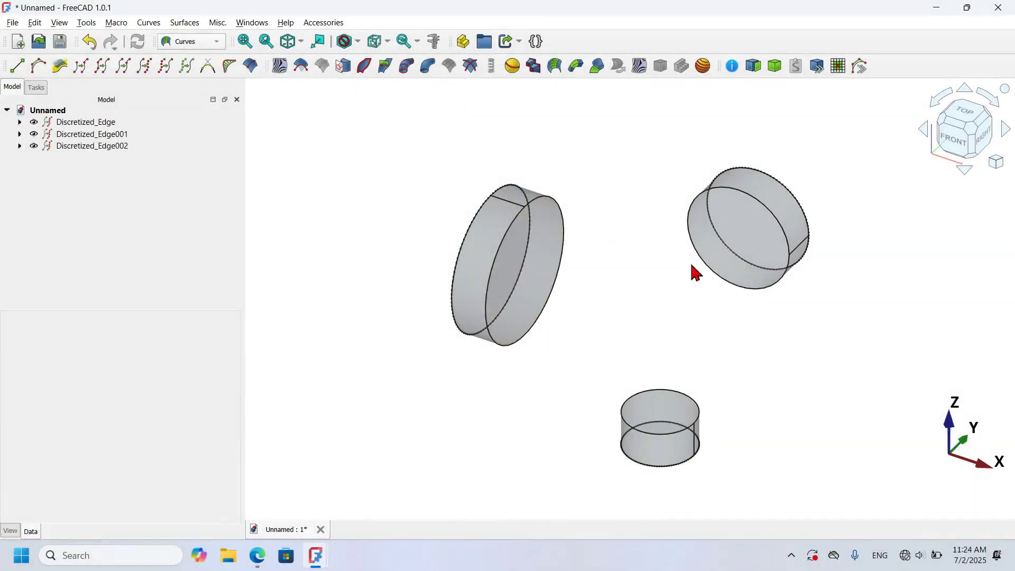
pyautogui.scroll(2, 745, 321)
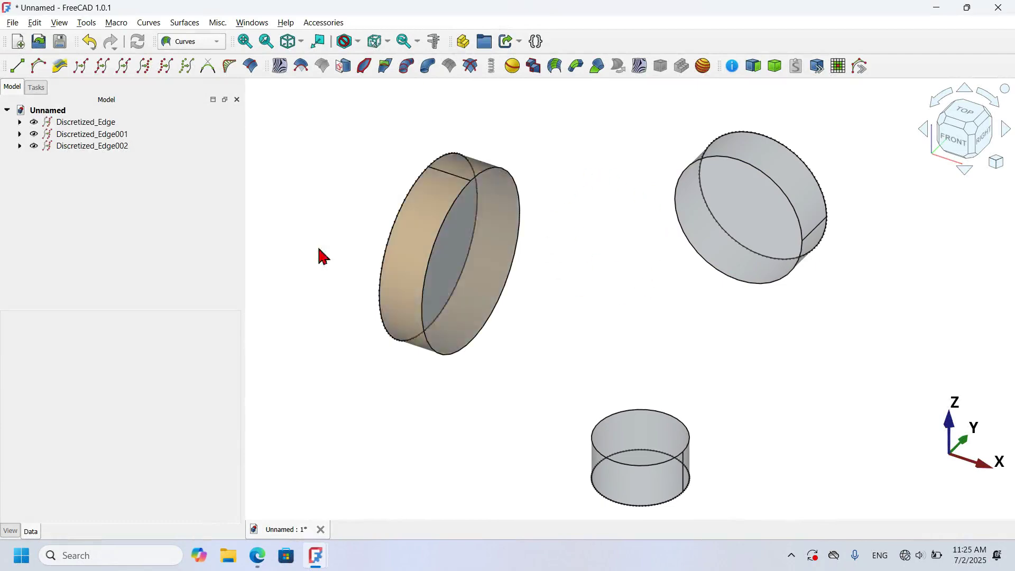
# Set all three discretized edges to 4 points each.
pyautogui.click(127, 145)
pyautogui.keyDown('shift'); pyautogui.click(103, 129); pyautogui.keyUp('shift')
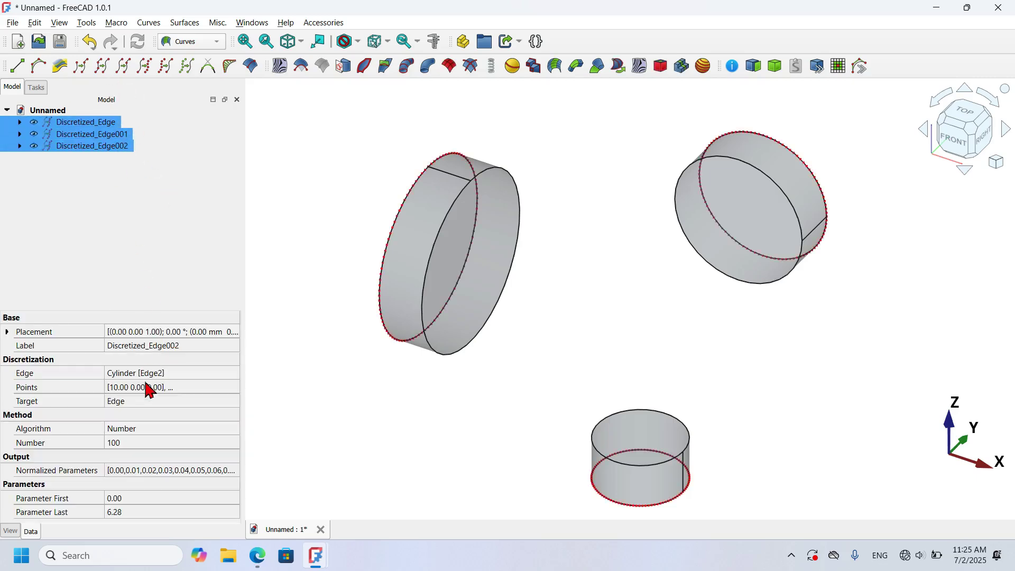
pyautogui.click(166, 445)
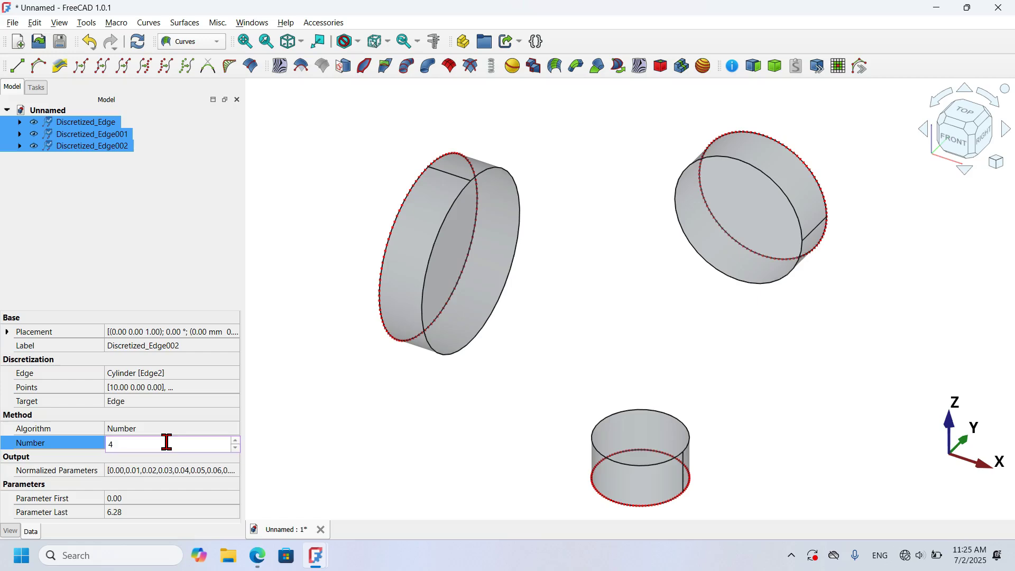
pyautogui.write('4')
pyautogui.press('Return')
pyautogui.click(478, 397)
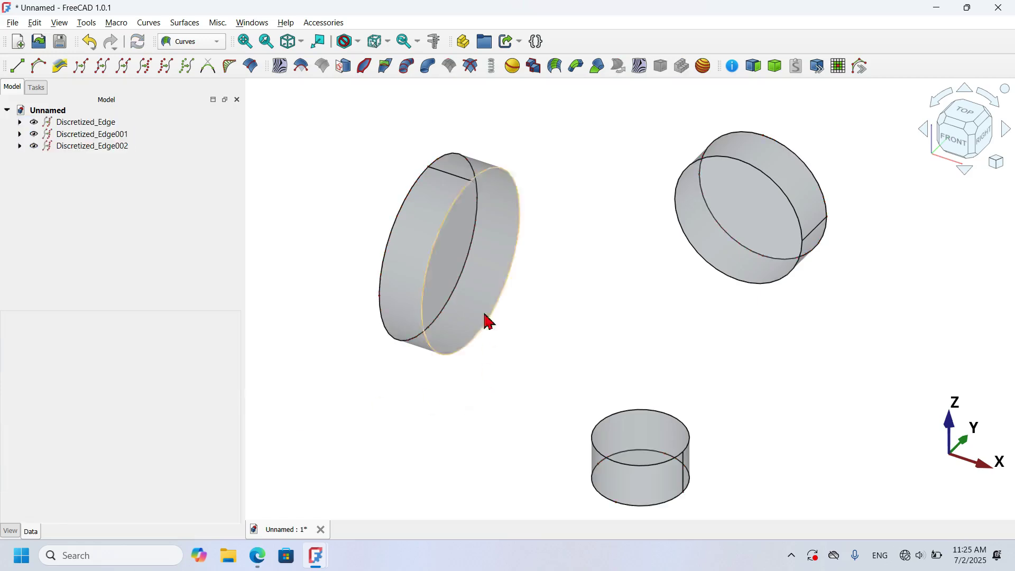
# Give the three Discretized_Edge objects a Point Size of 10, then deselect them.
pyautogui.scroll(3, 422, 150)
pyautogui.scroll(-3, 422, 150)
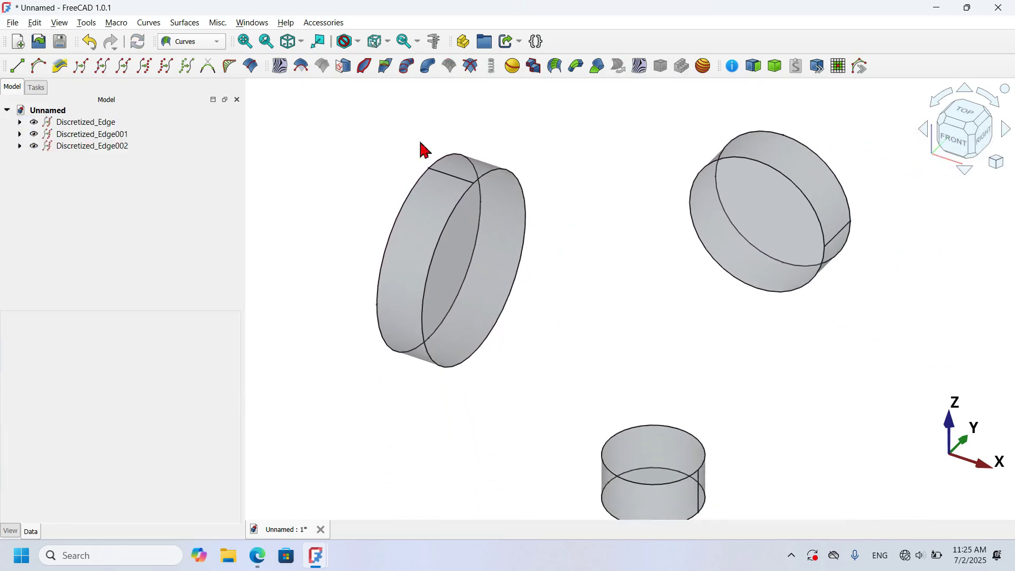
pyautogui.moveTo(138, 200); pyautogui.dragTo(78, 127)
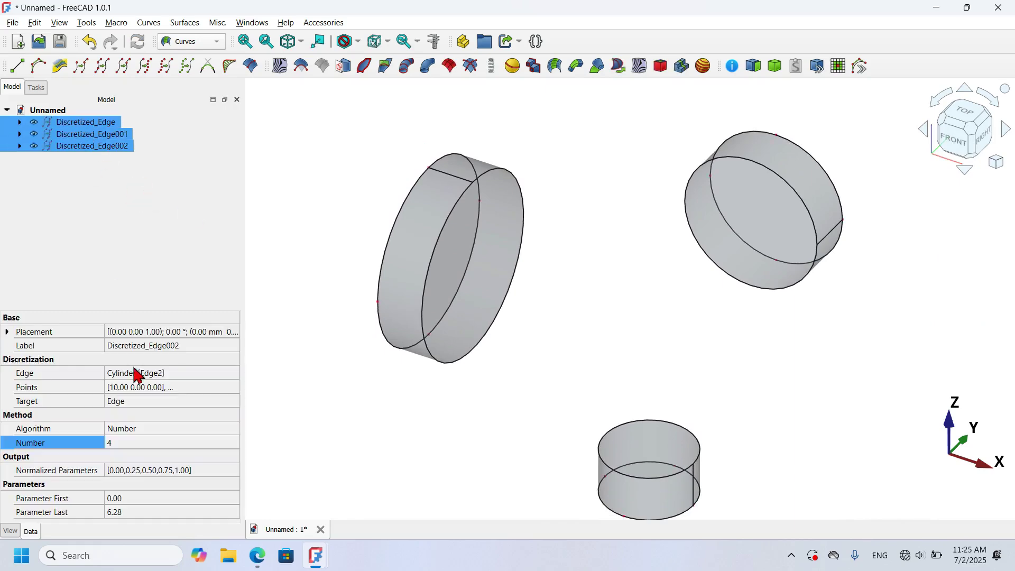
pyautogui.click(10, 531)
pyautogui.scroll(-2, 127, 436)
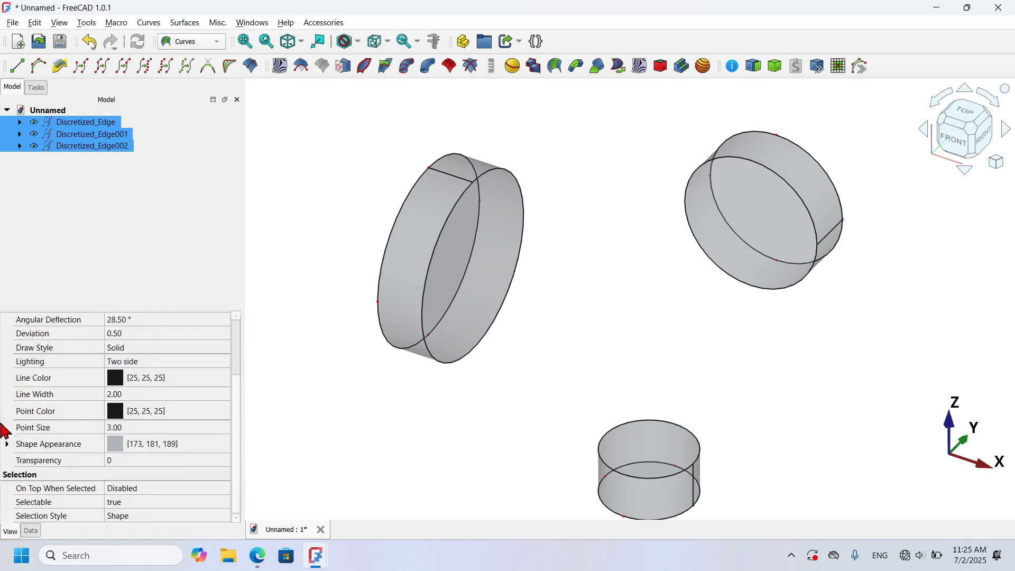
pyautogui.click(188, 425)
pyautogui.write('10')
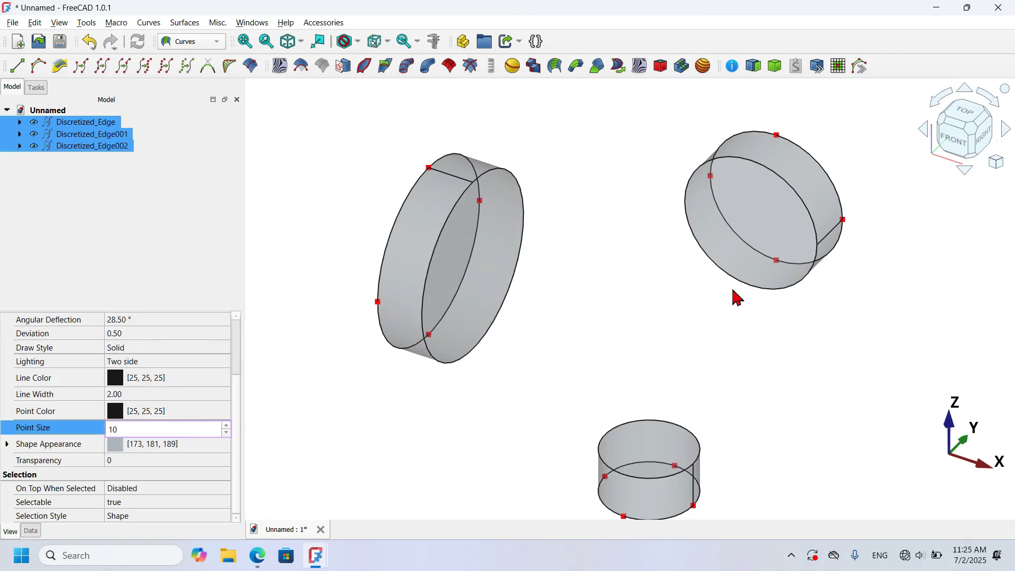
pyautogui.scroll(-2, 731, 294)
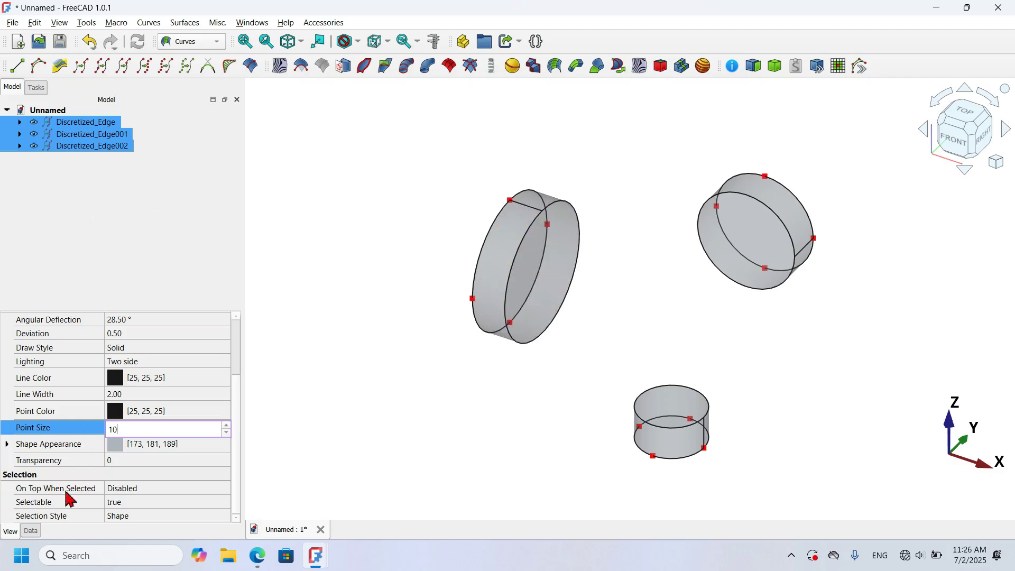
pyautogui.click(30, 531)
pyautogui.click(469, 280)
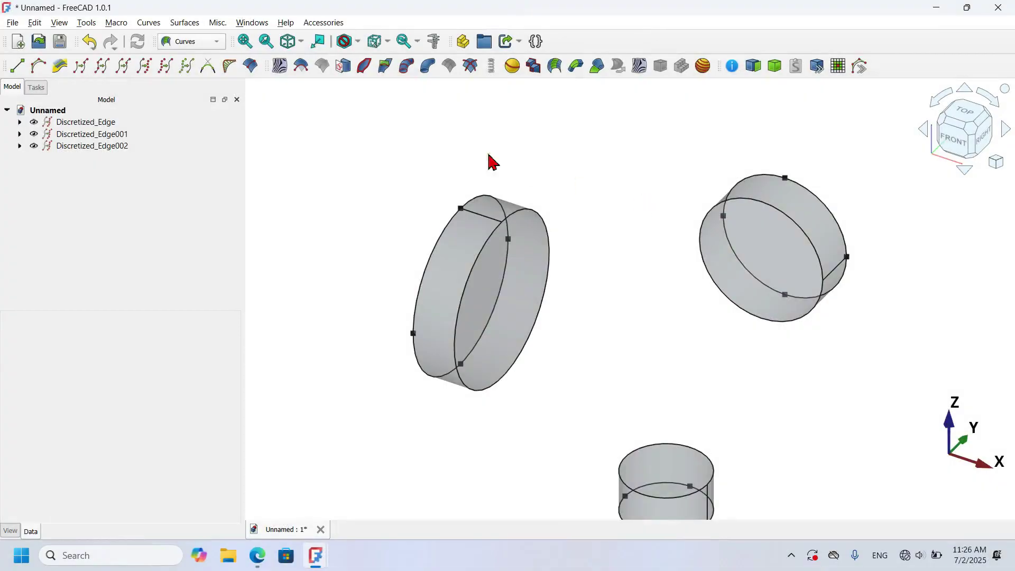
# Segment the left cylinder's face, creating Segment_Surface.
pyautogui.scroll(-2, 460, 149)
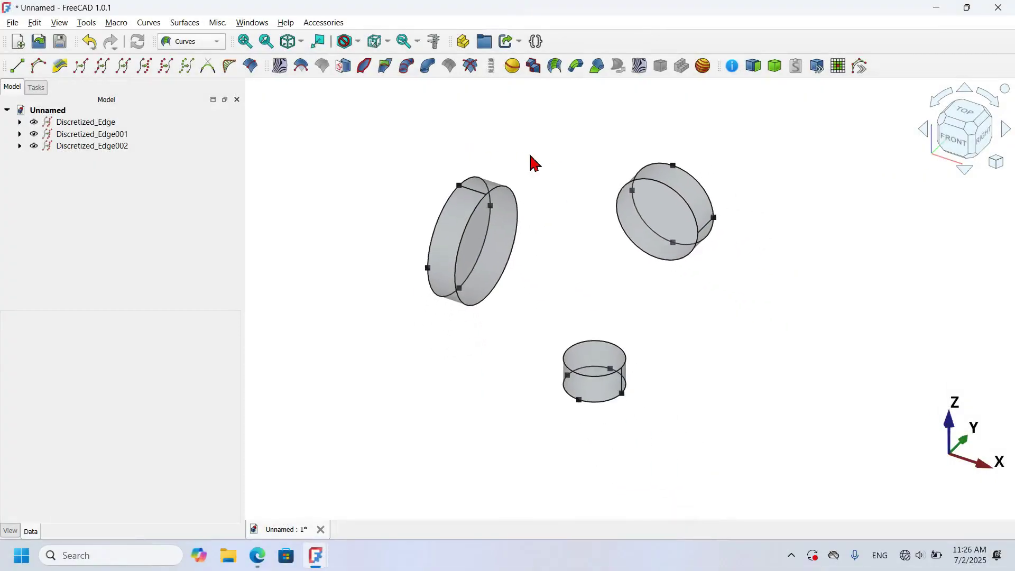
pyautogui.scroll(2, 534, 163)
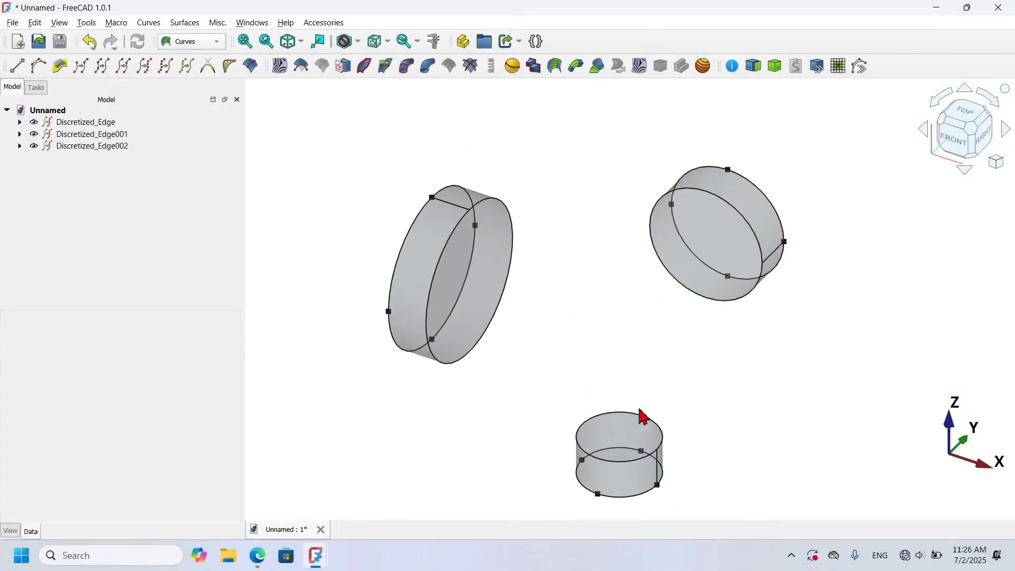
pyautogui.scroll(1, 566, 181)
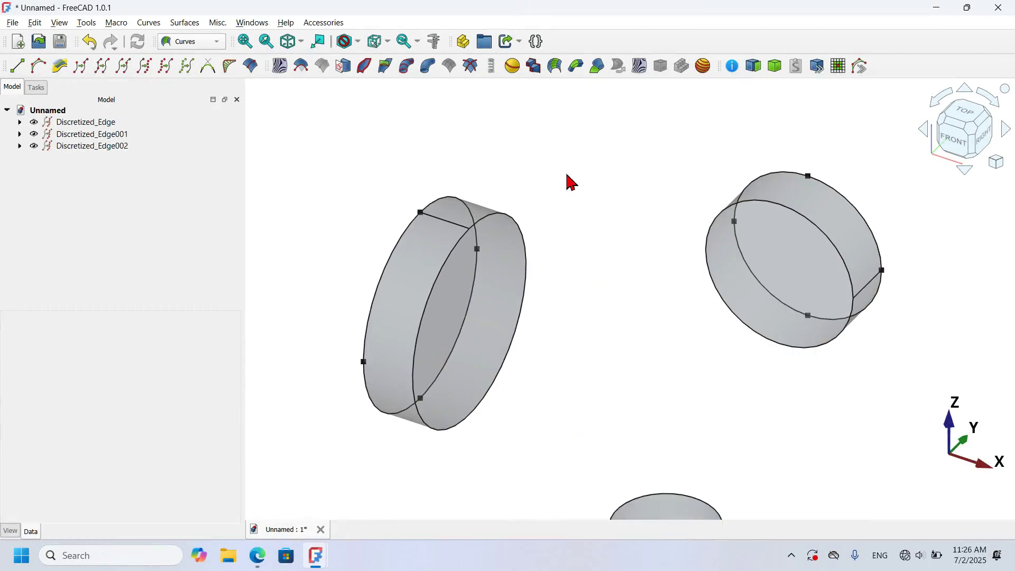
pyautogui.click(414, 280)
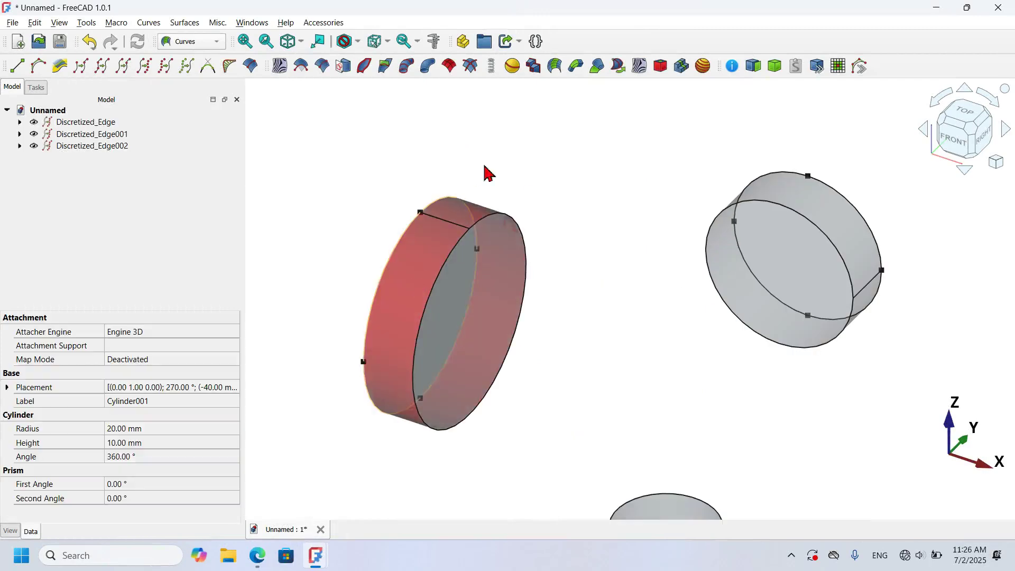
pyautogui.click(470, 66)
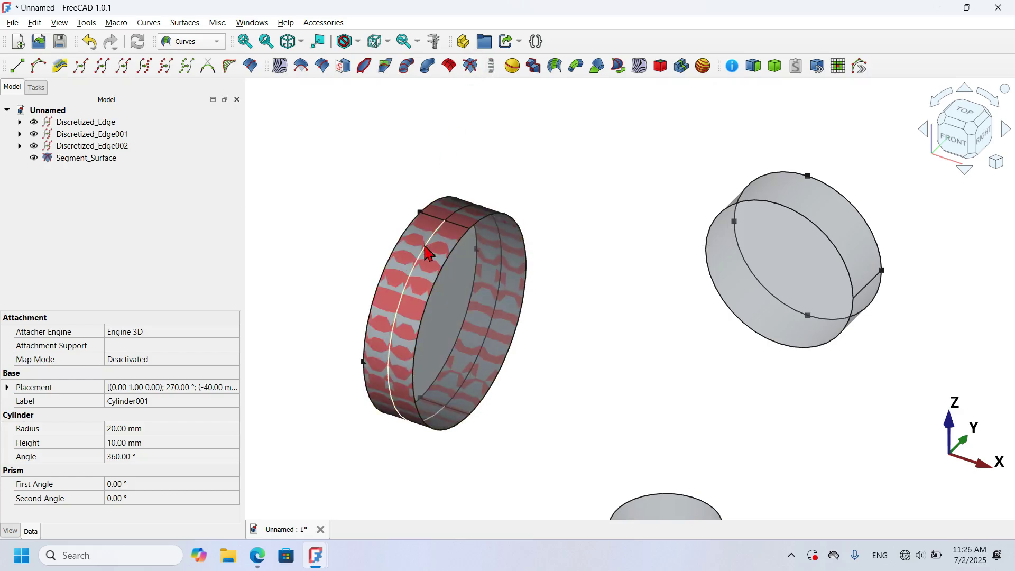
# Segment the right and small bottom cylinders' faces, creating Segment_Surface001 and Segment_Surface002.
pyautogui.click(853, 236)
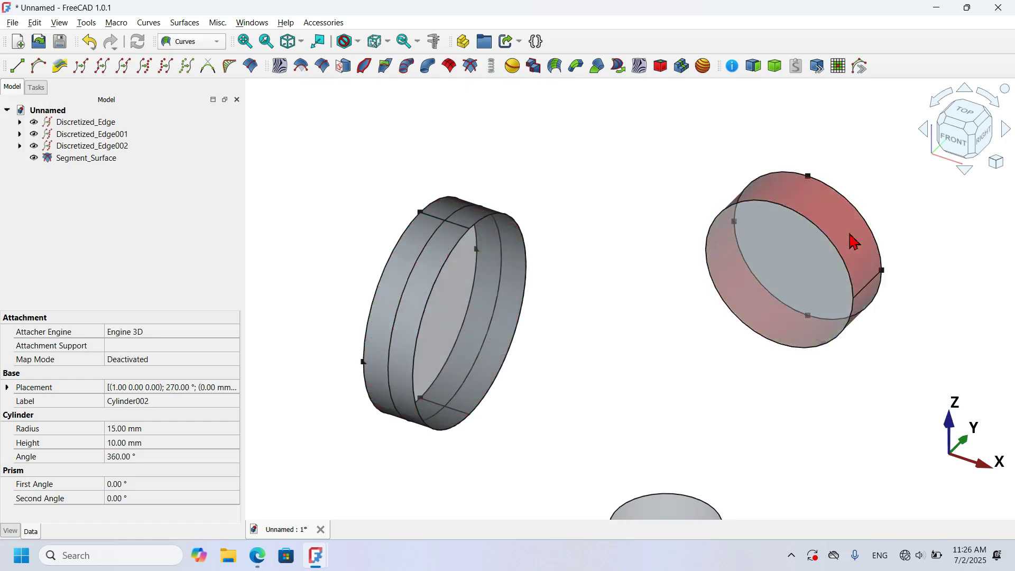
pyautogui.click(468, 66)
pyautogui.scroll(-4, 571, 127)
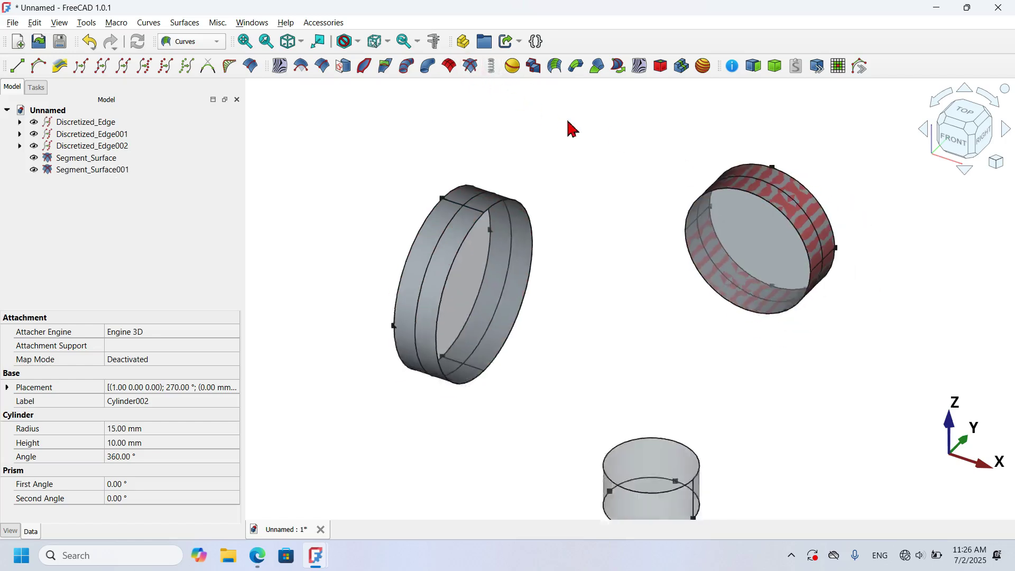
pyautogui.click(619, 374)
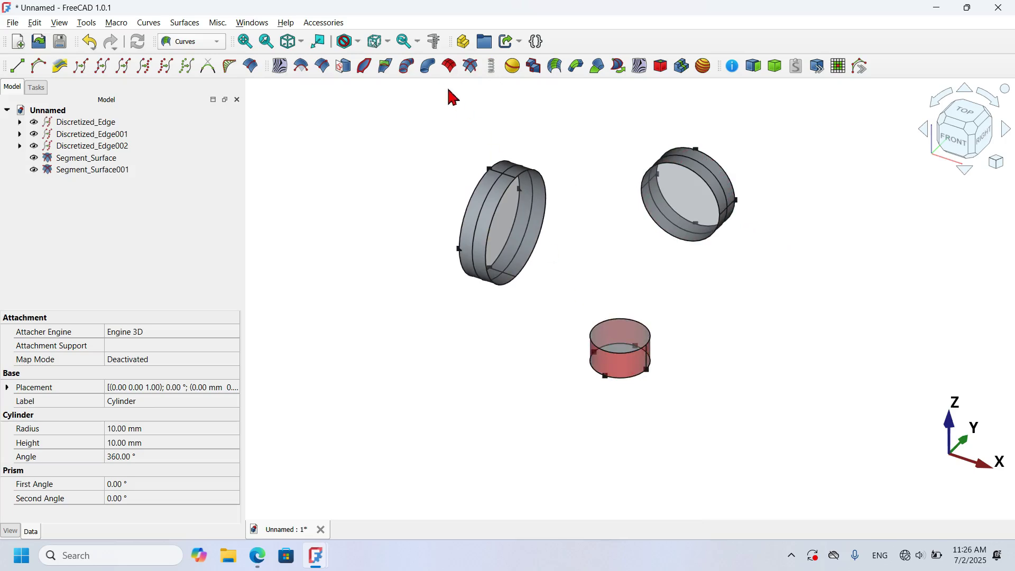
pyautogui.click(470, 66)
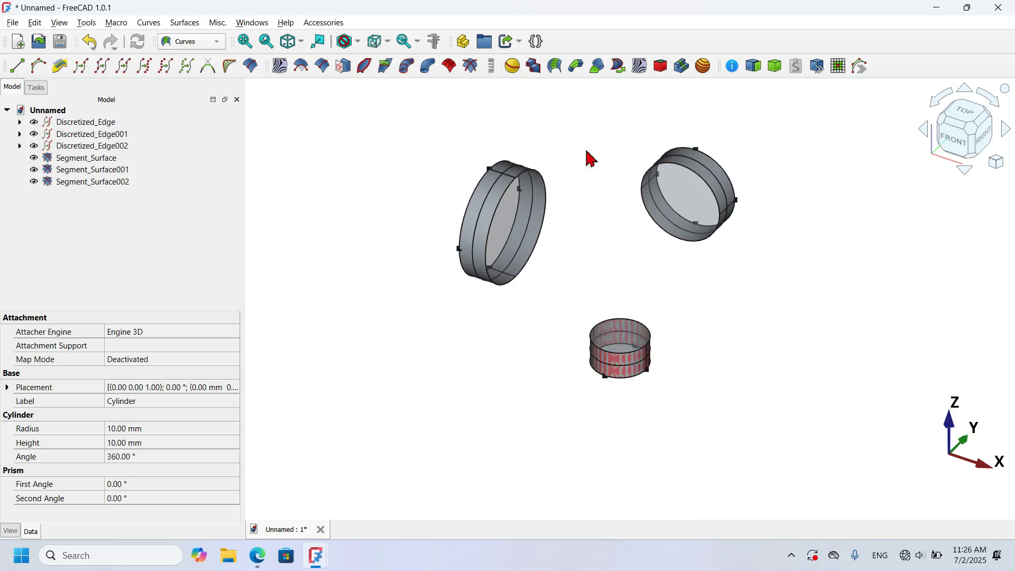
pyautogui.scroll(2, 602, 166)
pyautogui.scroll(1, 606, 172)
pyautogui.click(605, 172)
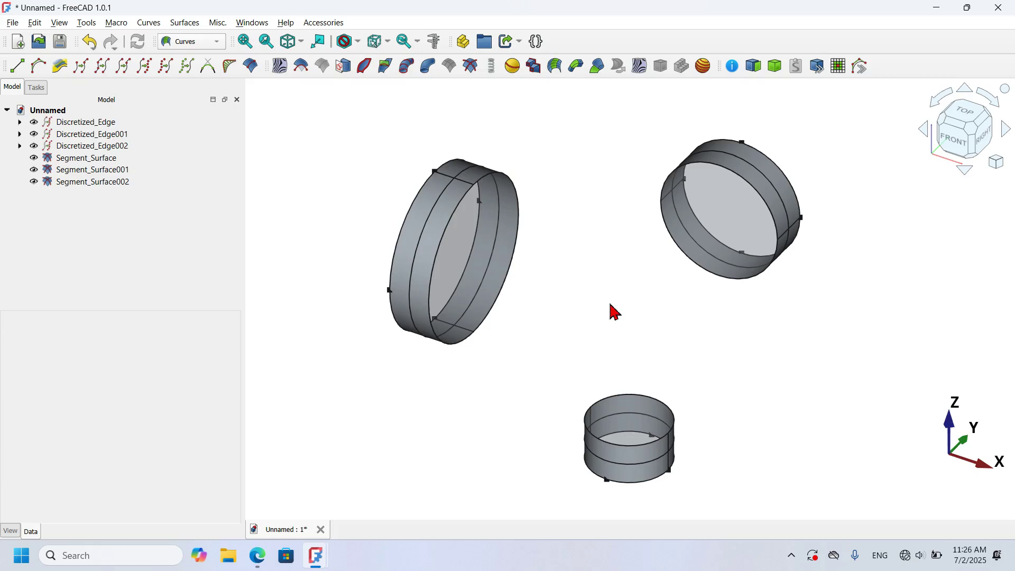
# Select the three rings' inner faces and orbit to inspect the left ring.
pyautogui.click(484, 243)
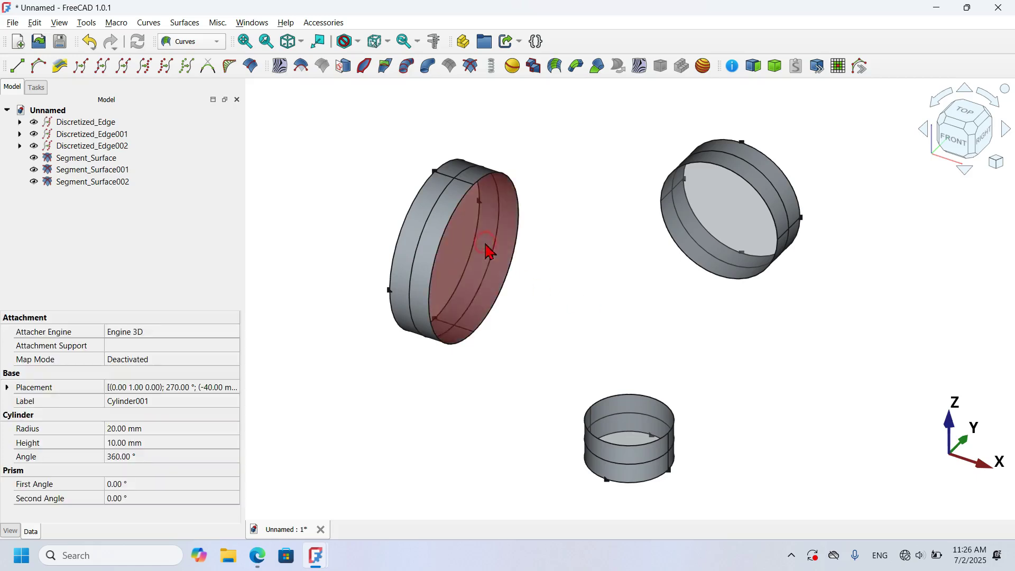
pyautogui.keyDown('ctrl'); pyautogui.click(711, 213); pyautogui.keyUp('ctrl')
pyautogui.keyDown('ctrl'); pyautogui.click(632, 415); pyautogui.keyUp('ctrl')
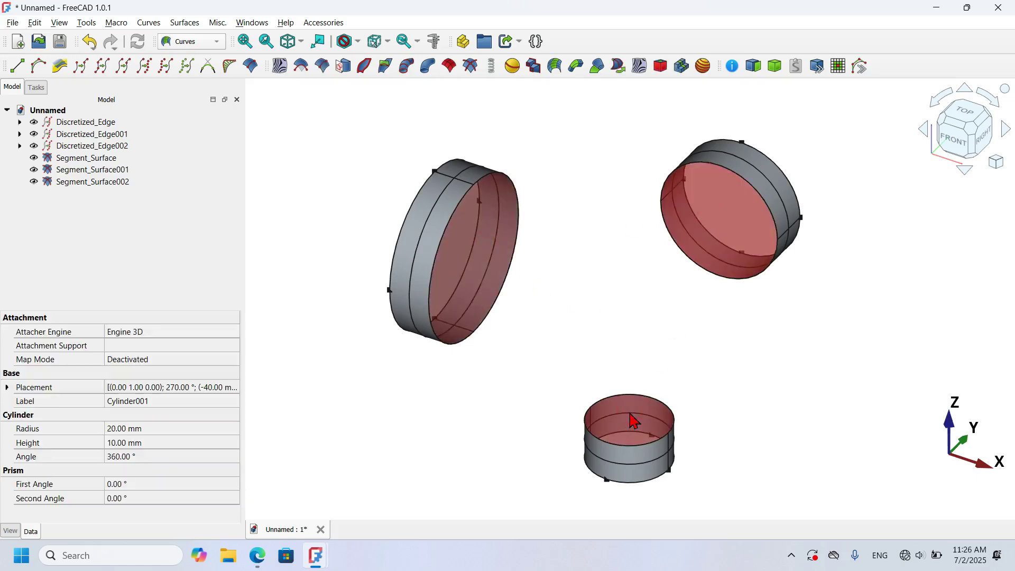
pyautogui.click(737, 340)
pyautogui.moveTo(737, 340)
pyautogui.mouseDown()
pyautogui.moveTo(868, 336)
pyautogui.moveTo(669, 404)
pyautogui.moveTo(725, 349)
pyautogui.mouseUp()
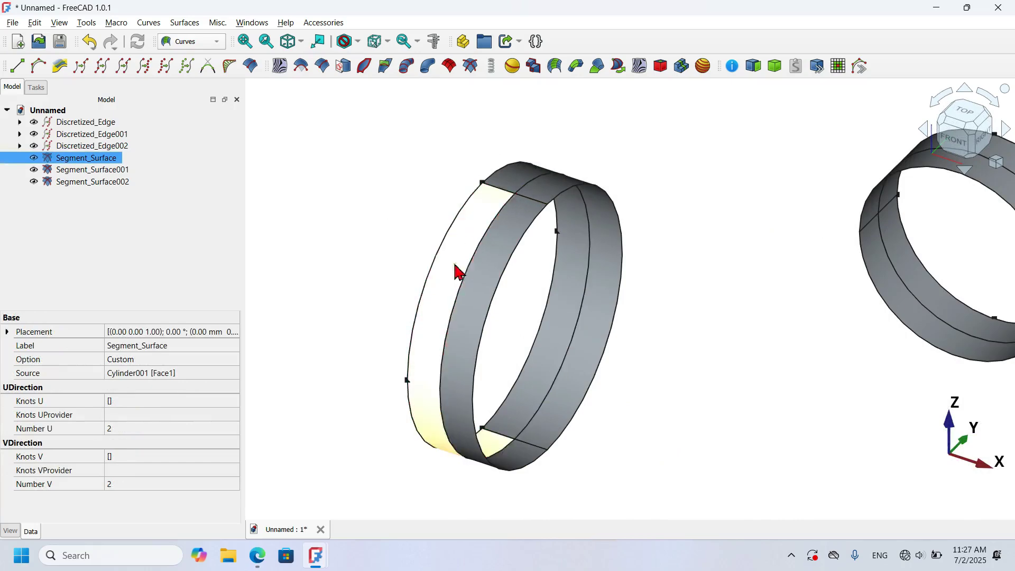
pyautogui.click(609, 176)
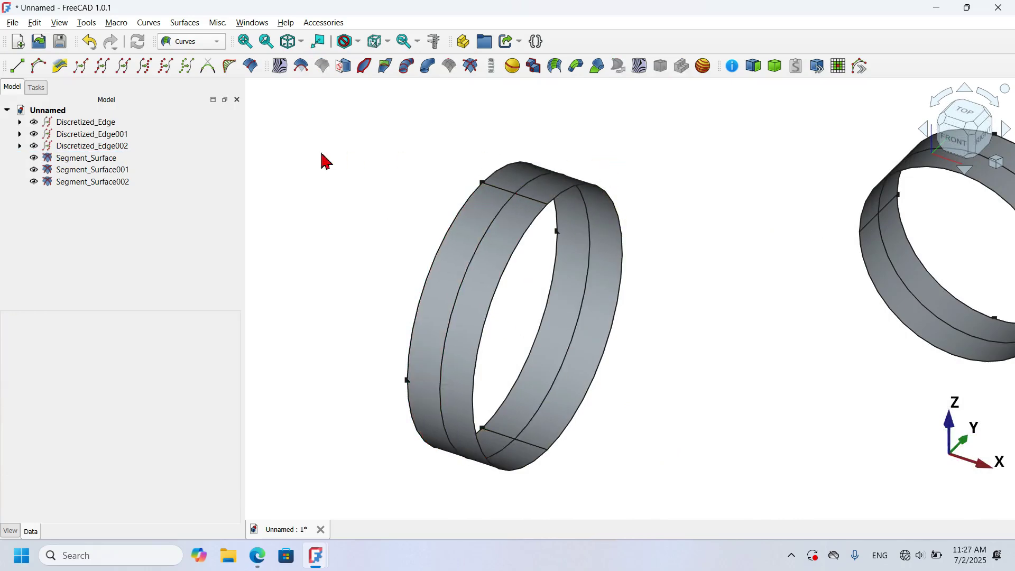
# Set Segment_Surface's Number V to 1, then select its Knots UProvider property.
pyautogui.click(52, 158)
pyautogui.click(113, 159)
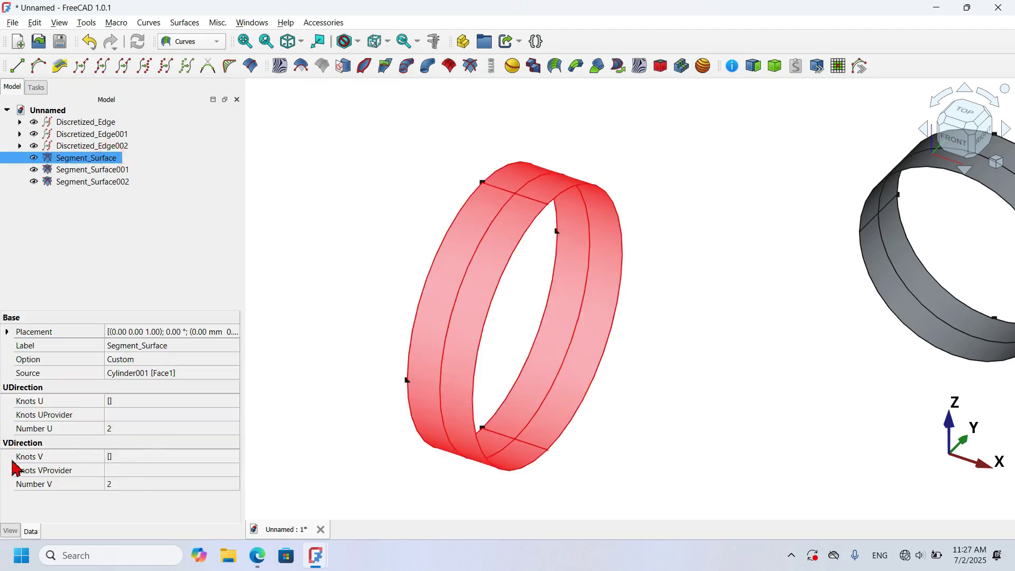
pyautogui.click(145, 484)
pyautogui.press('Return')
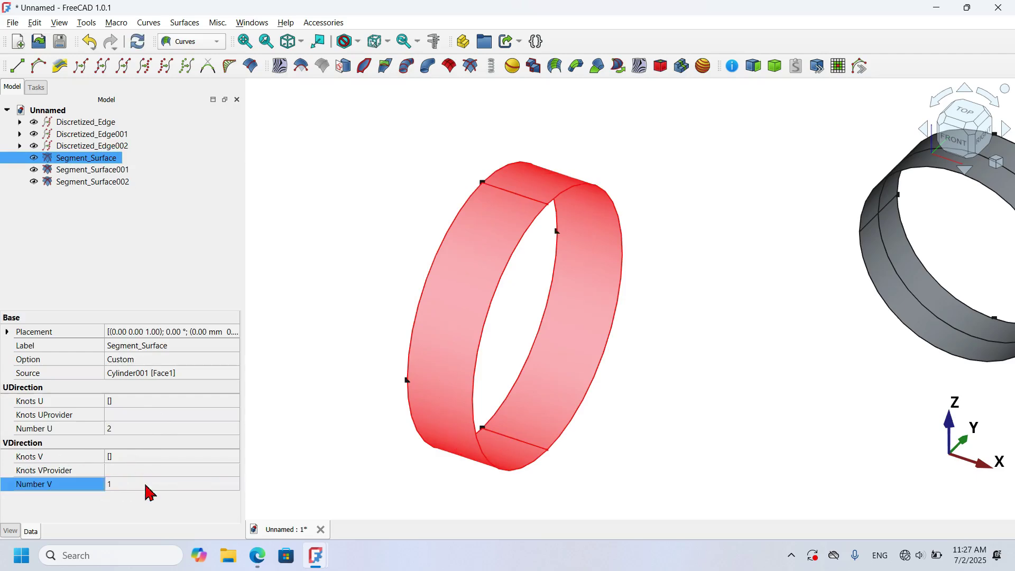
pyautogui.click(742, 278)
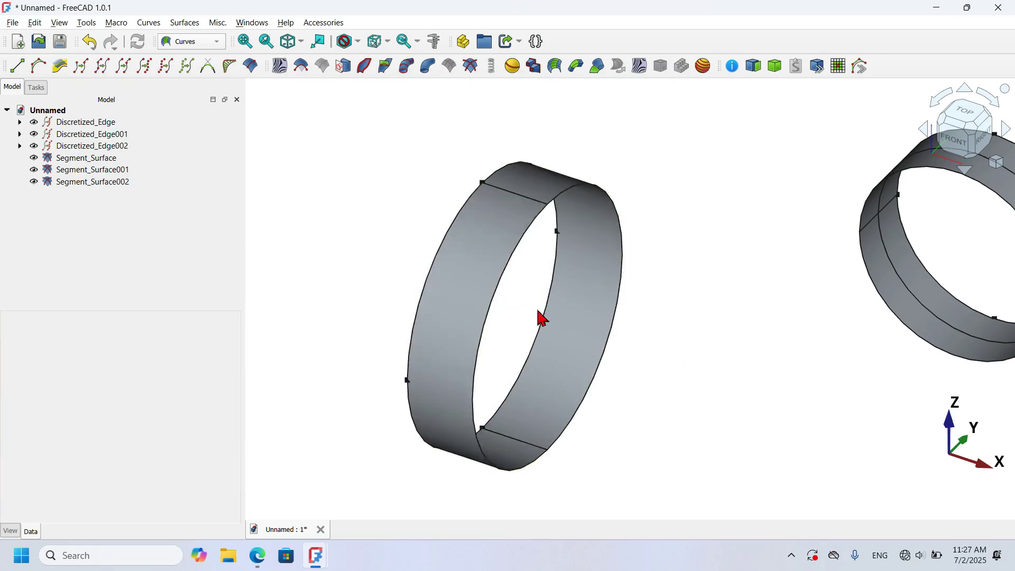
pyautogui.click(102, 161)
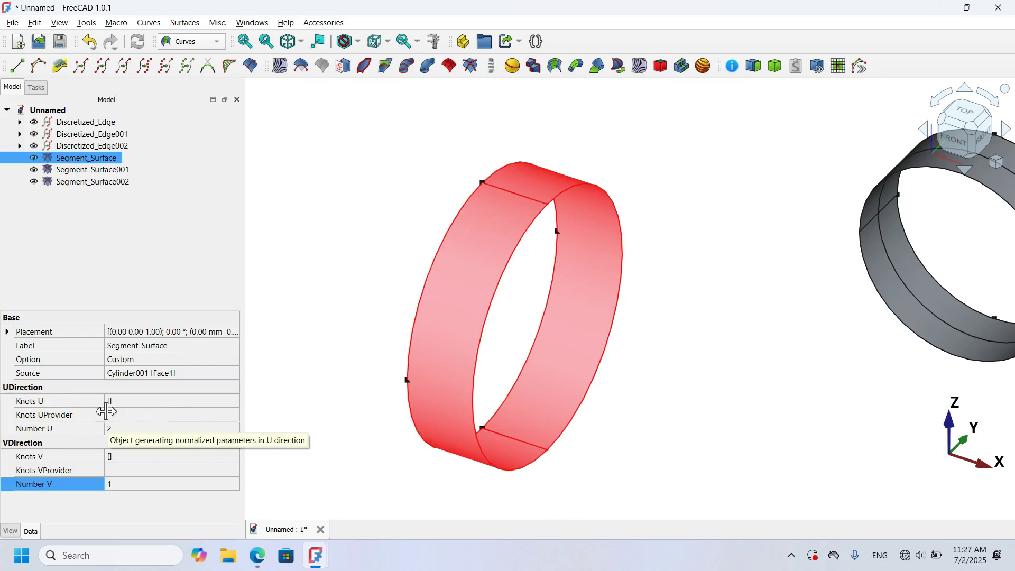
pyautogui.click(142, 417)
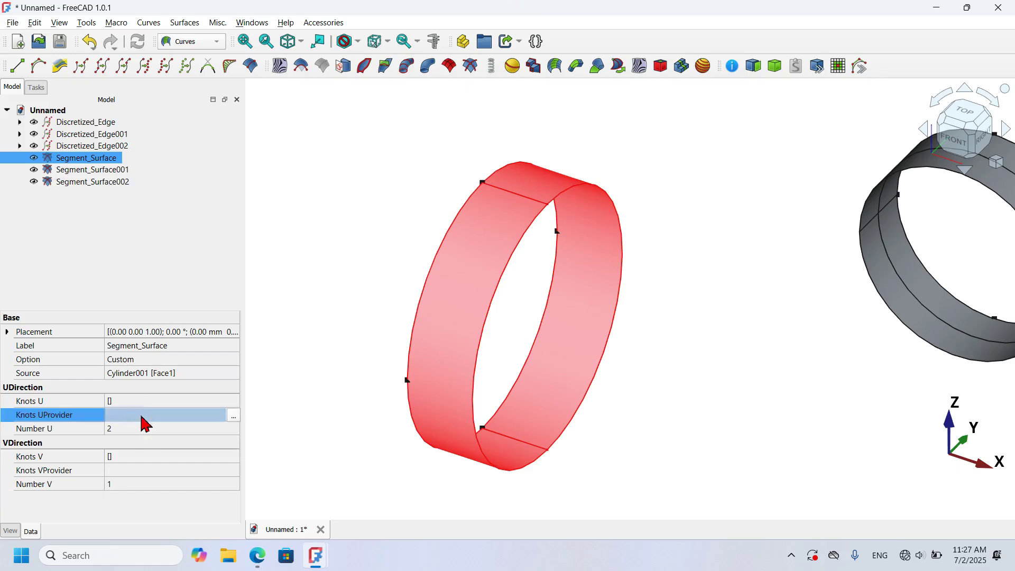
# Link Discretized_Edge as Segment_Surface's U knot provider and recompute.
pyautogui.click(233, 416)
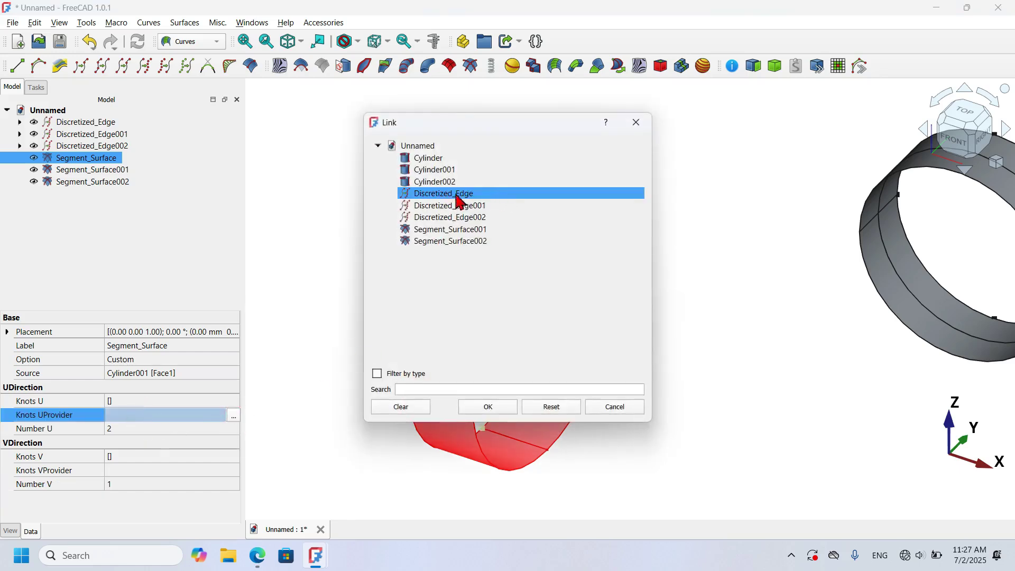
pyautogui.click(506, 196)
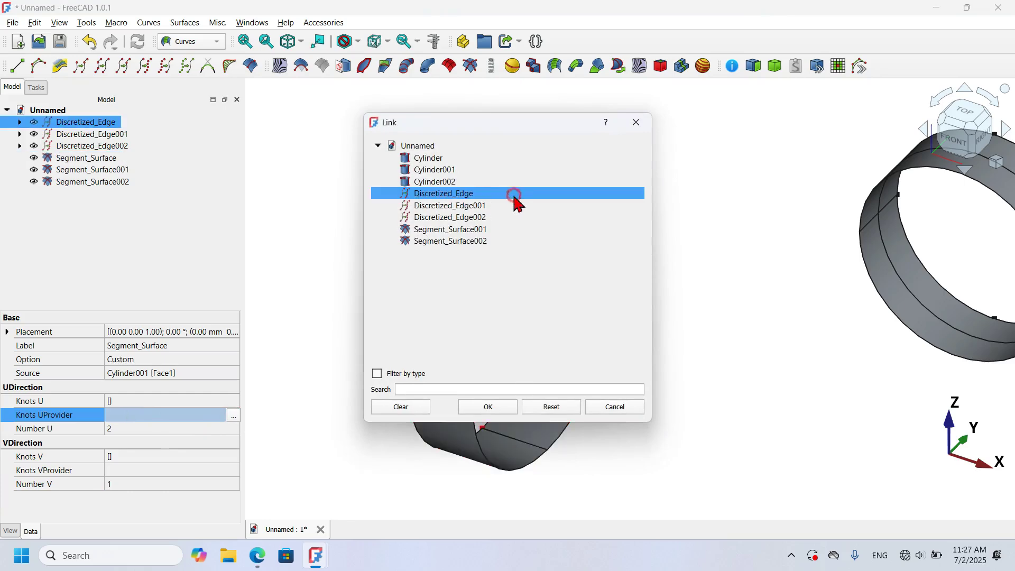
pyautogui.click(496, 410)
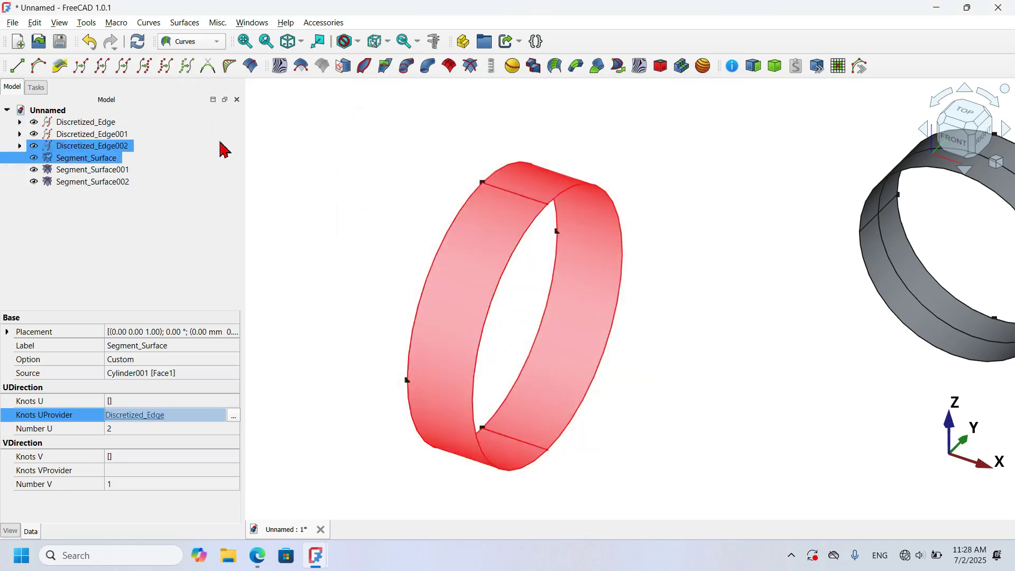
pyautogui.click(139, 45)
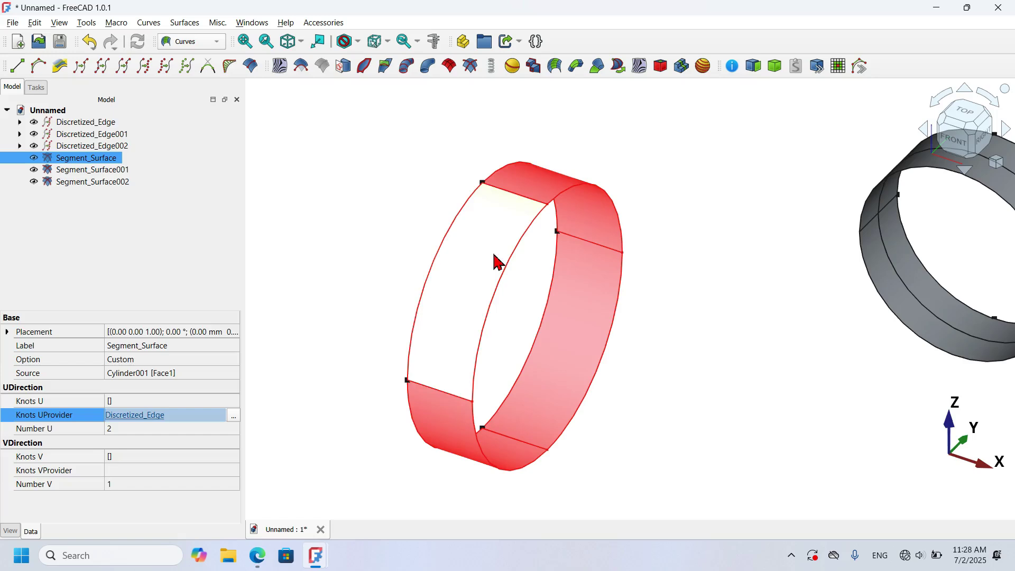
pyautogui.click(370, 222)
pyautogui.scroll(-5, 371, 225)
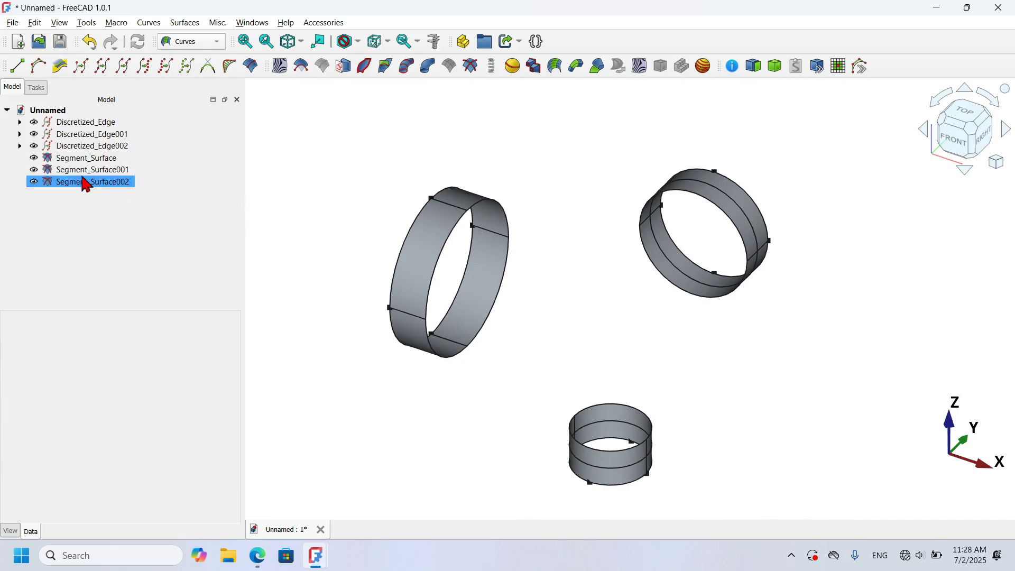
# Give Segment_Surface001 Number V 1 and U knots from Discretized_Edge001, then recompute.
pyautogui.click(113, 170)
pyautogui.click(162, 483)
pyautogui.write('1')
pyautogui.click(200, 415)
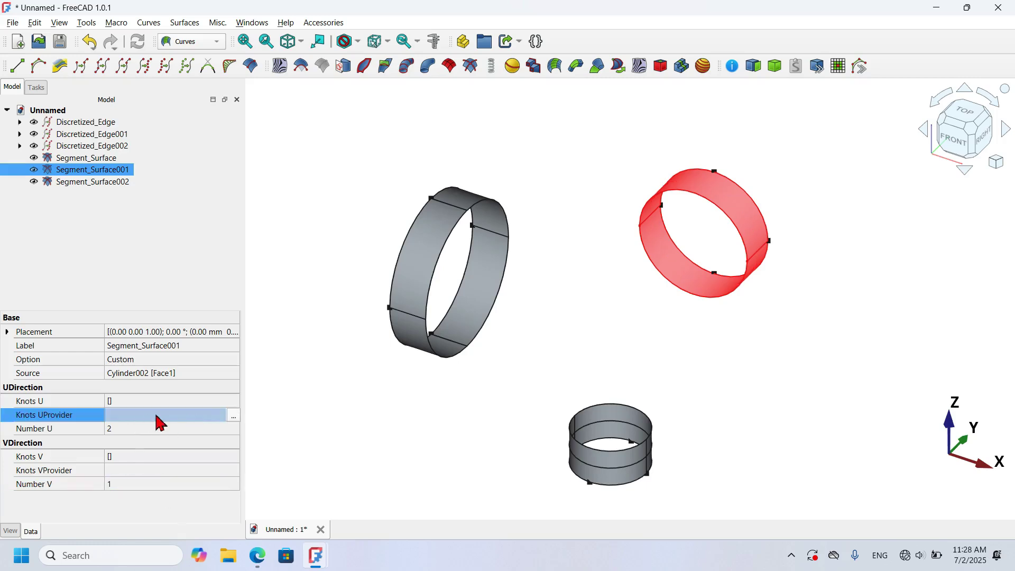
pyautogui.click(234, 416)
pyautogui.click(449, 206)
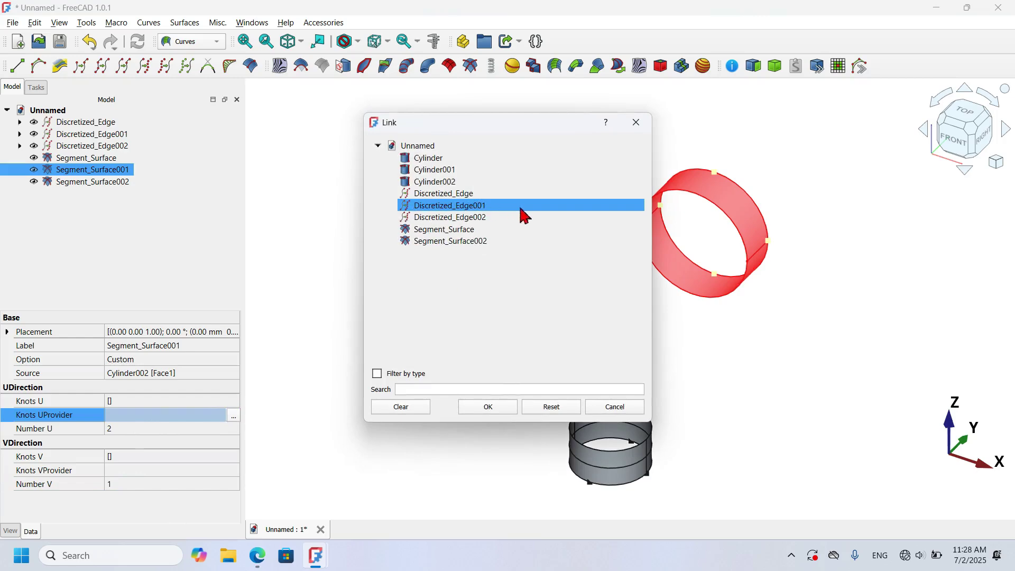
pyautogui.click(499, 205)
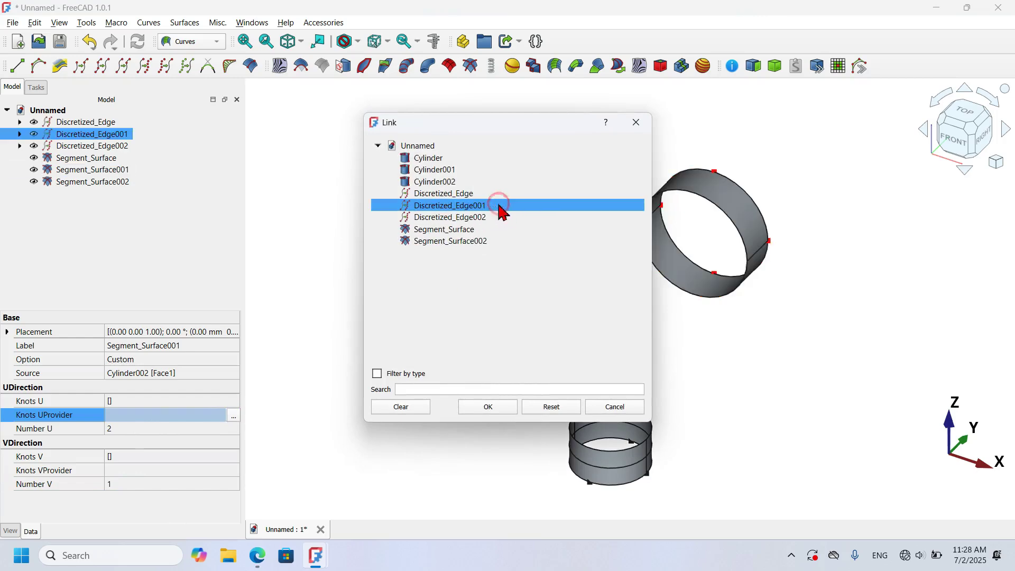
pyautogui.doubleClick(499, 206)
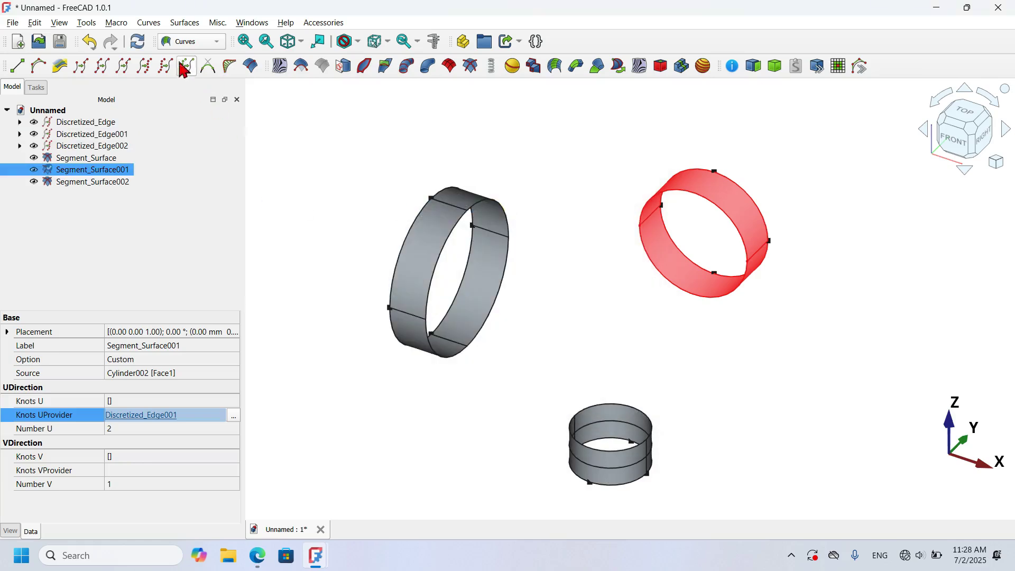
pyautogui.click(138, 41)
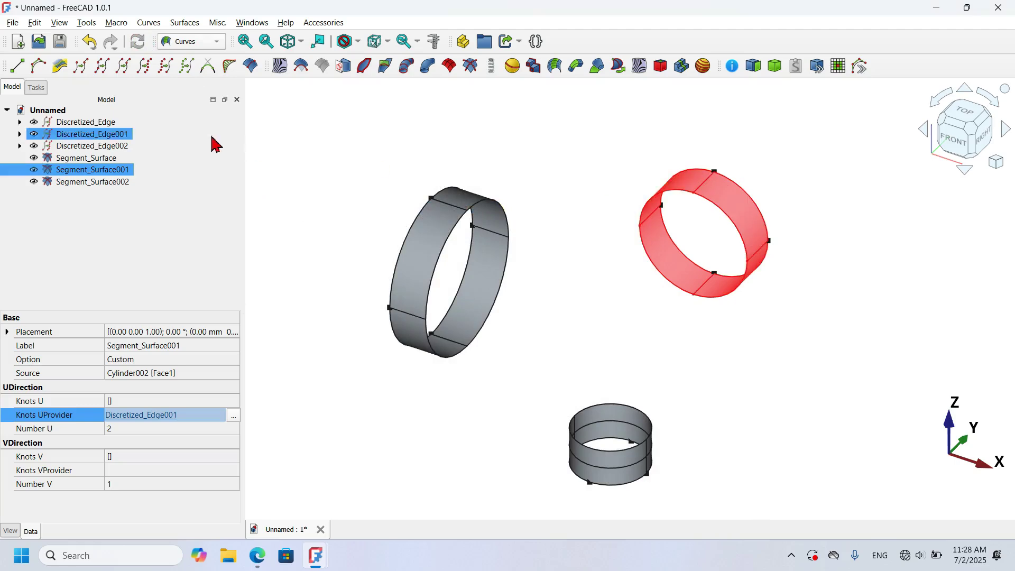
# Give Segment_Surface002 Number V 1 and U knots from Discretized_Edge002, then recompute.
pyautogui.click(93, 182)
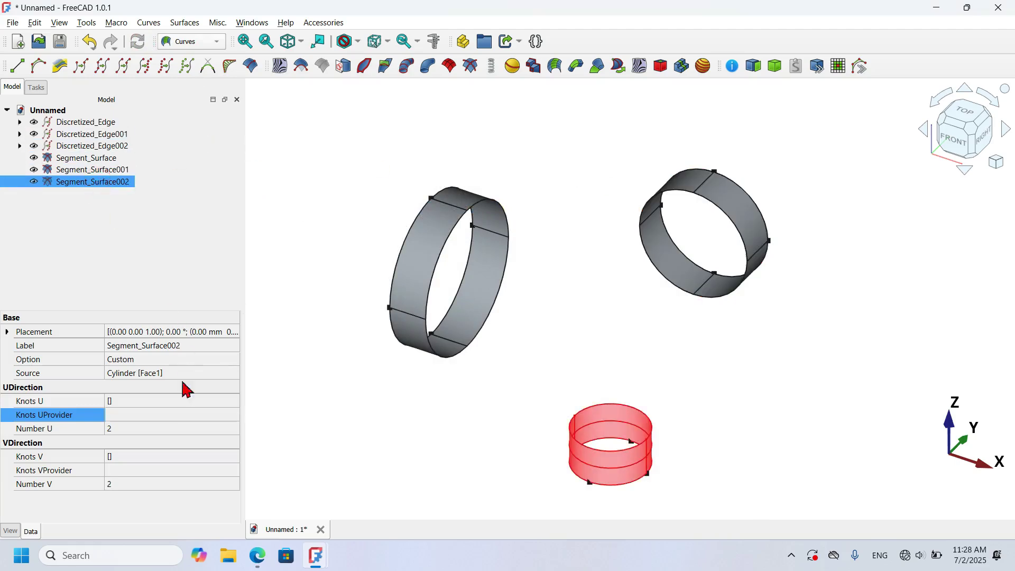
pyautogui.click(172, 483)
pyautogui.write('1')
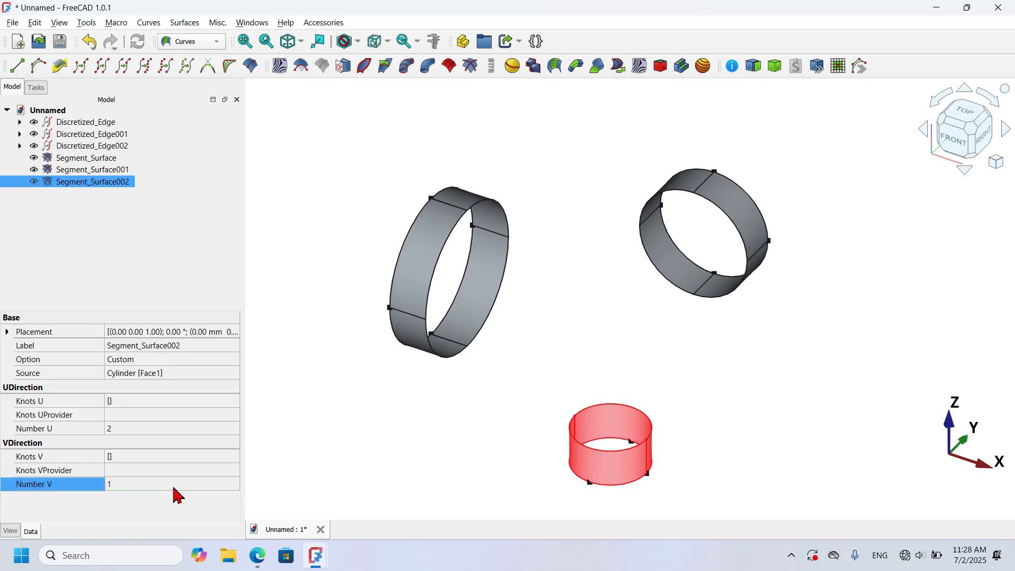
pyautogui.click(216, 415)
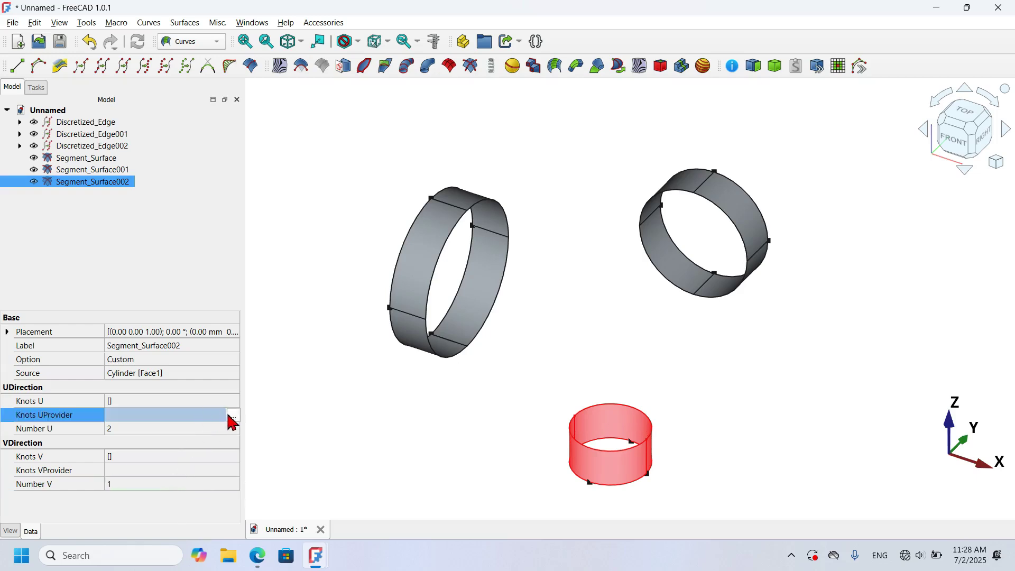
pyautogui.click(233, 415)
pyautogui.click(439, 206)
pyautogui.click(484, 217)
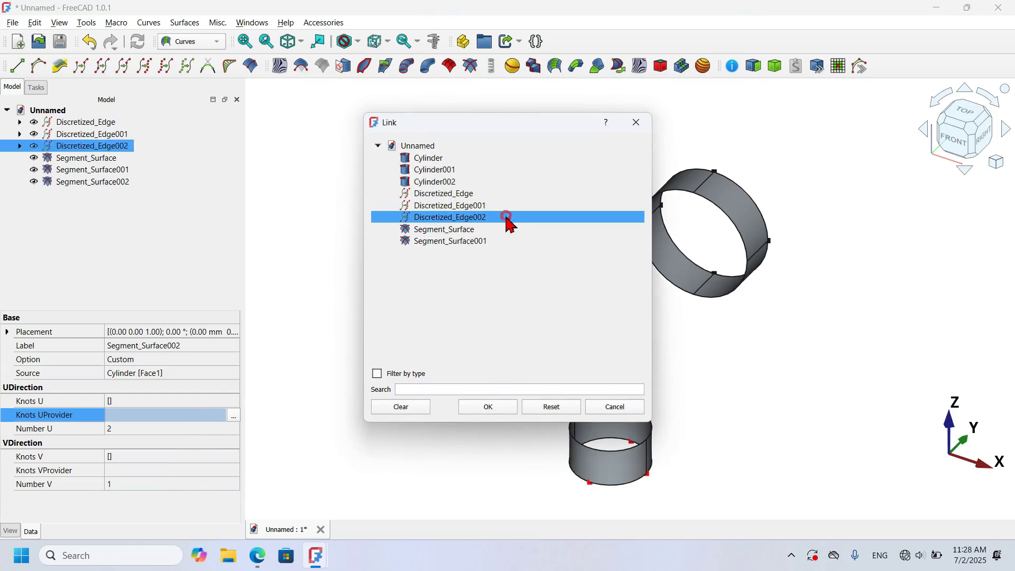
pyautogui.click(487, 407)
pyautogui.click(140, 40)
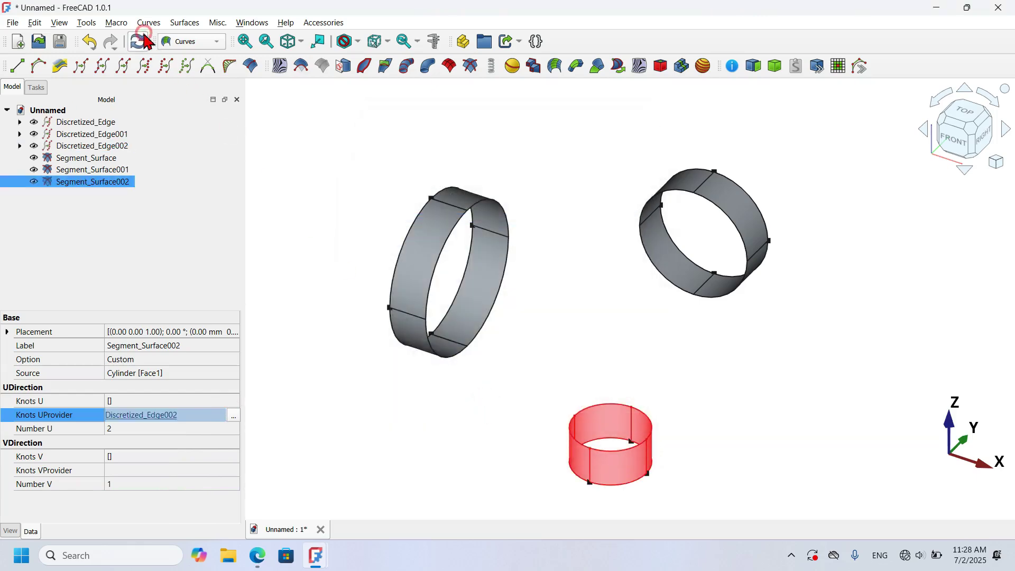
pyautogui.click(571, 282)
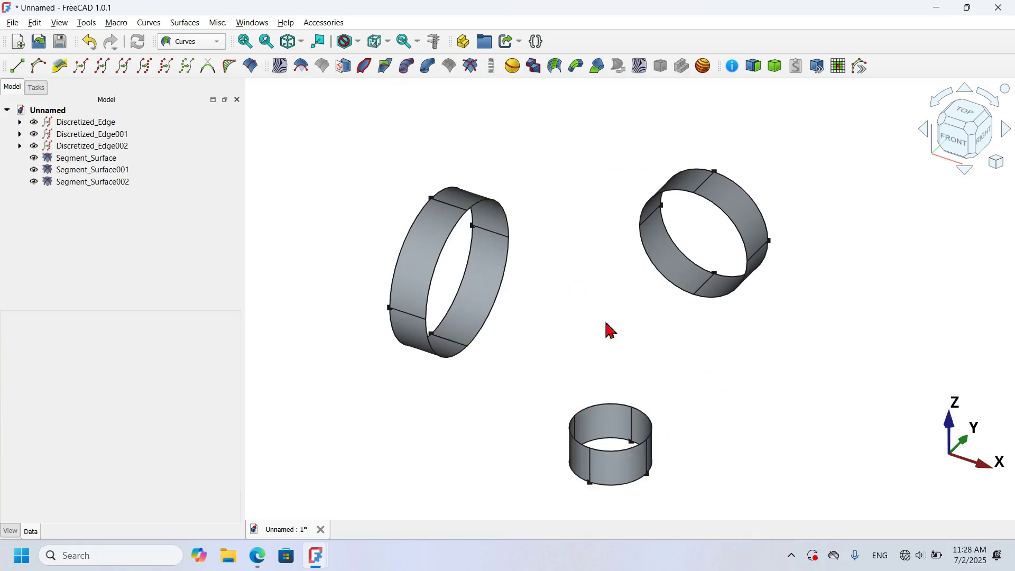
pyautogui.moveTo(597, 322)
pyautogui.mouseDown(button='middle')
pyautogui.moveTo(797, 350)
pyautogui.moveTo(645, 347)
pyautogui.moveTo(498, 300)
pyautogui.moveTo(645, 324)
pyautogui.moveTo(542, 283)
pyautogui.moveTo(650, 324)
pyautogui.moveTo(571, 317)
pyautogui.mouseUp(button='middle')
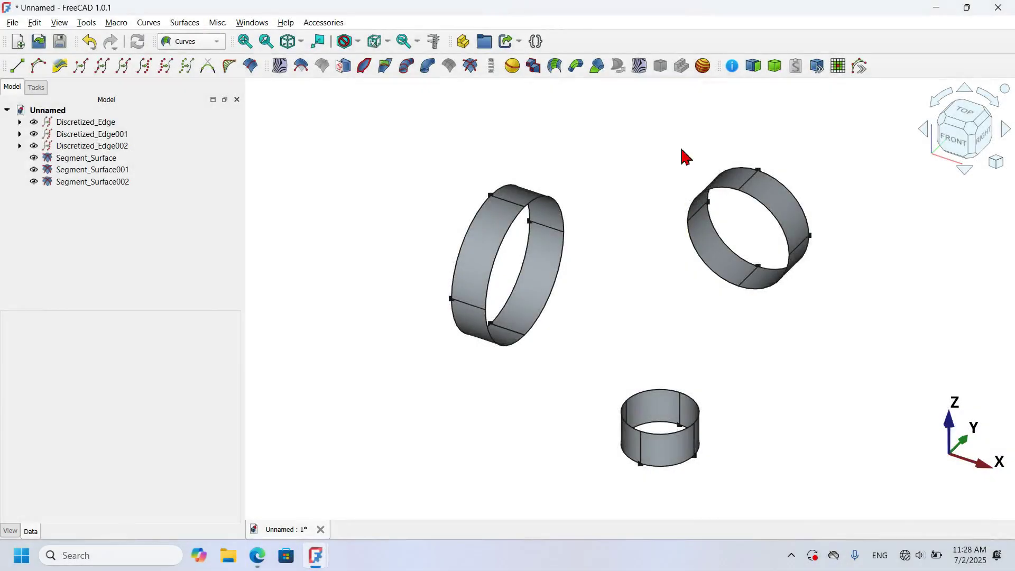
pyautogui.scroll(3, 686, 157)
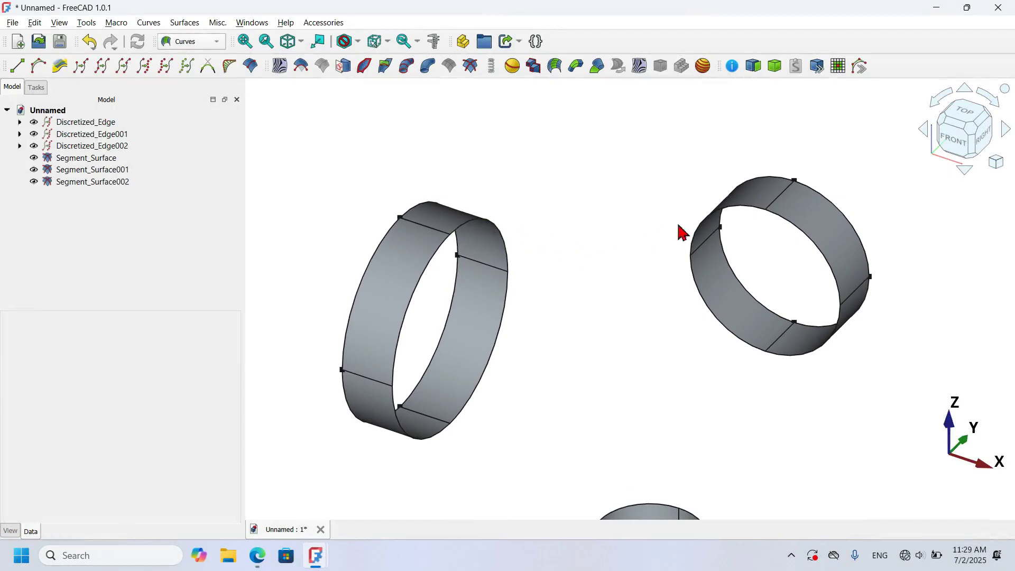
pyautogui.click(597, 285)
pyautogui.click(508, 236)
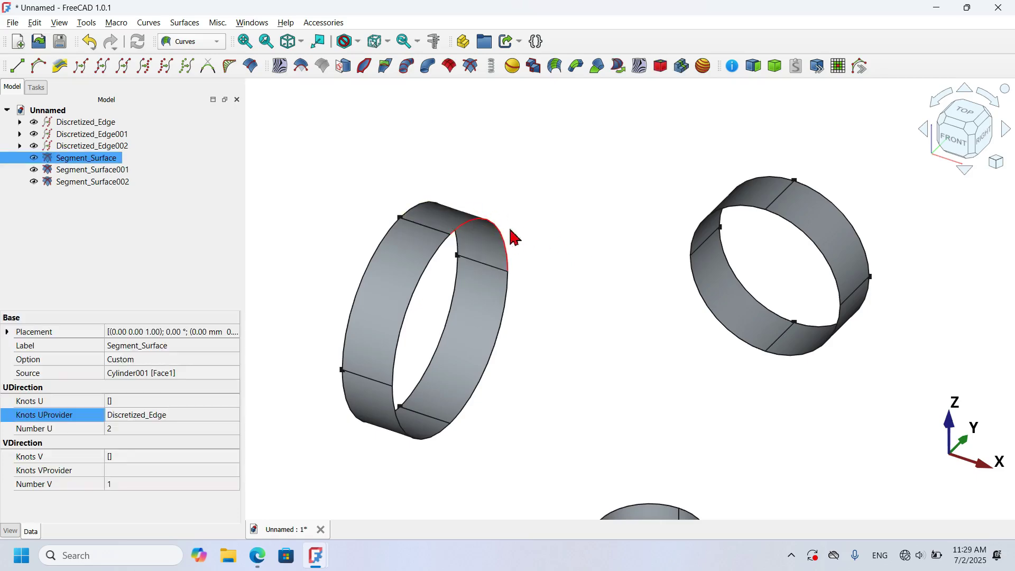
# Blend a surface between the top faces of the left and right rings.
pyautogui.click(486, 243)
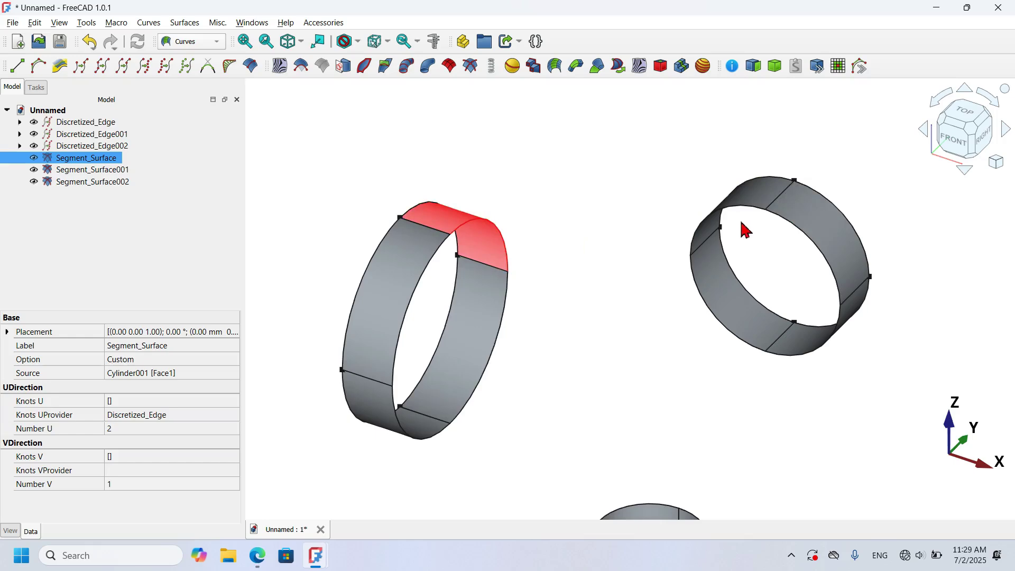
pyautogui.keyDown('ctrl'); pyautogui.click(736, 204); pyautogui.keyUp('ctrl')
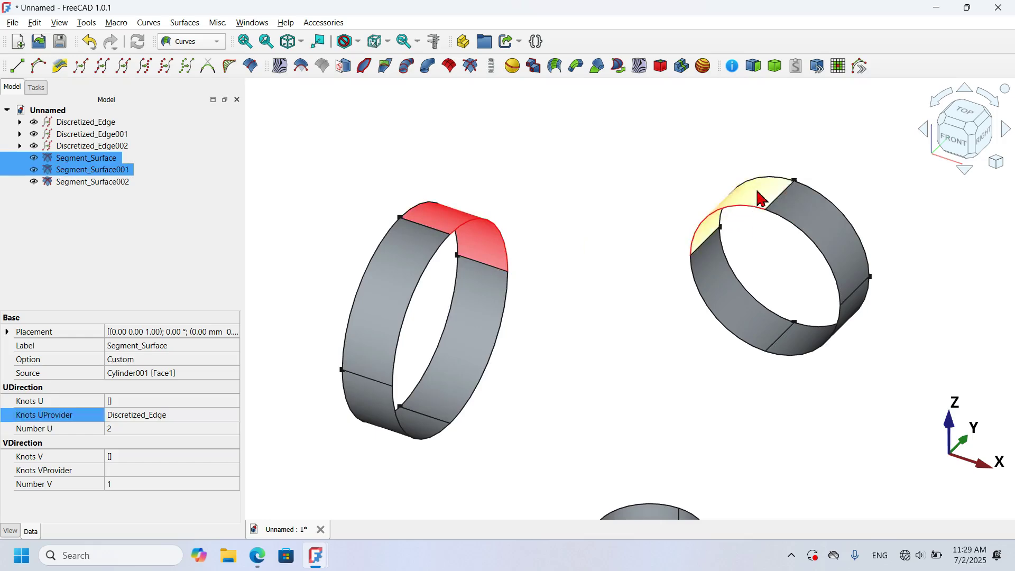
pyautogui.keyDown('ctrl'); pyautogui.click(759, 199); pyautogui.keyUp('ctrl')
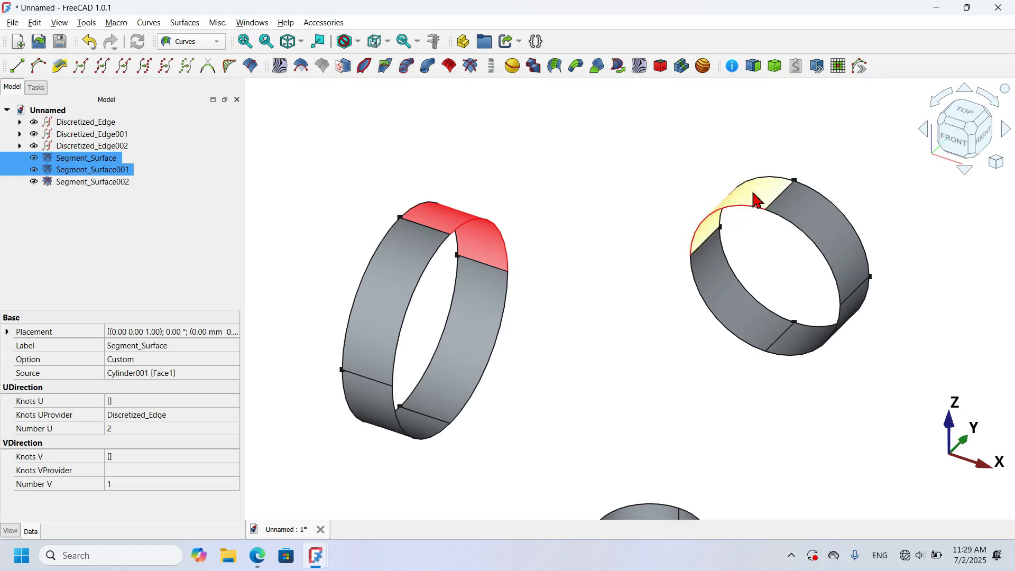
pyautogui.click(556, 70)
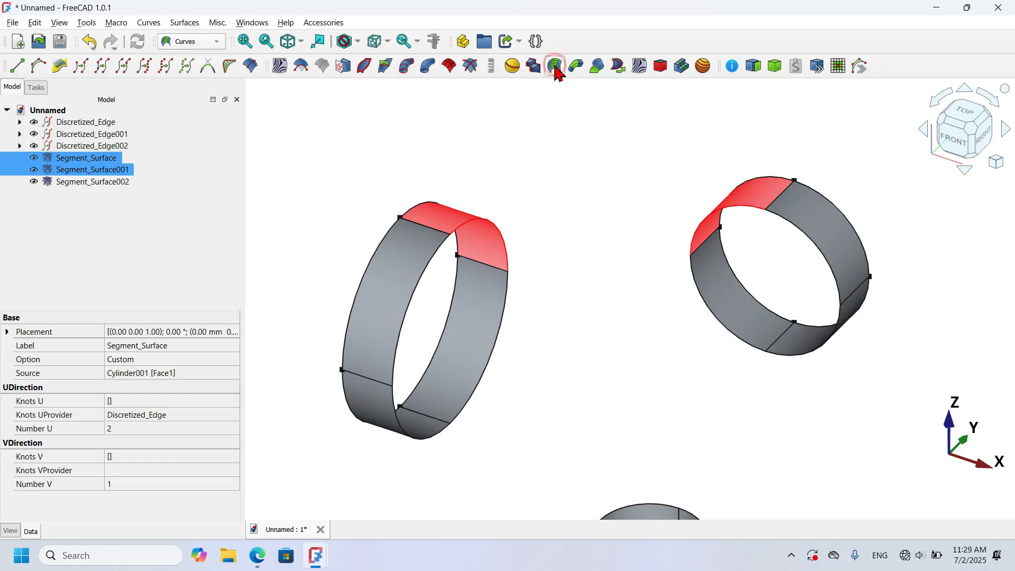
pyautogui.click(585, 154)
pyautogui.scroll(-3, 586, 155)
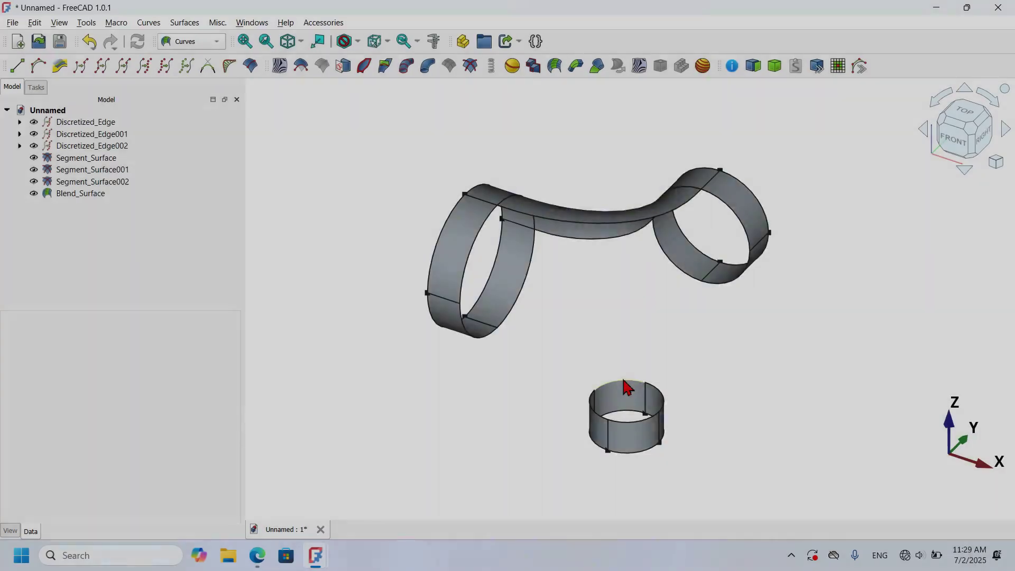
pyautogui.scroll(2, 626, 387)
# Blend a surface from the left ring's lower face to the small cylinder.
pyautogui.click(435, 323)
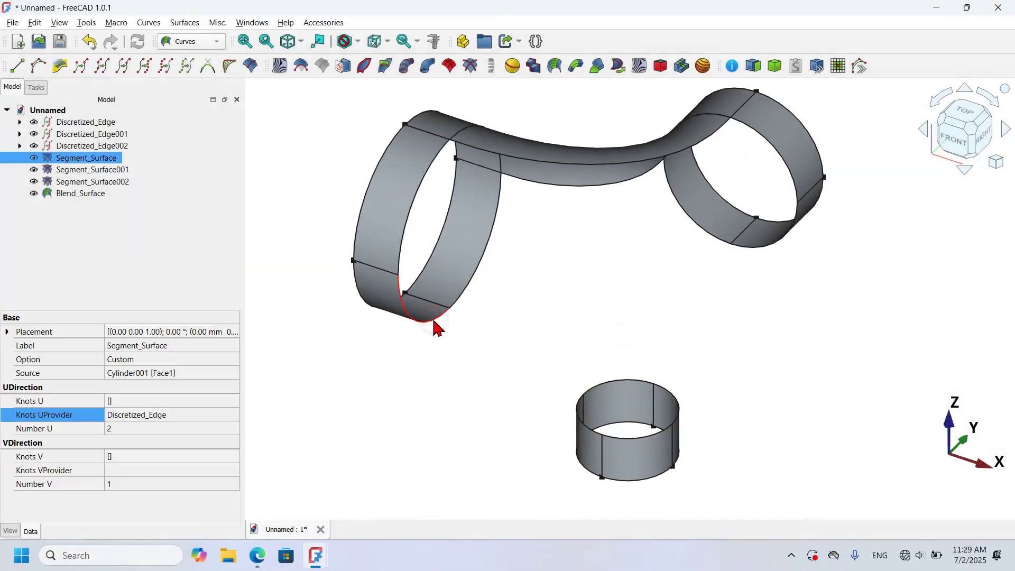
pyautogui.click(389, 299)
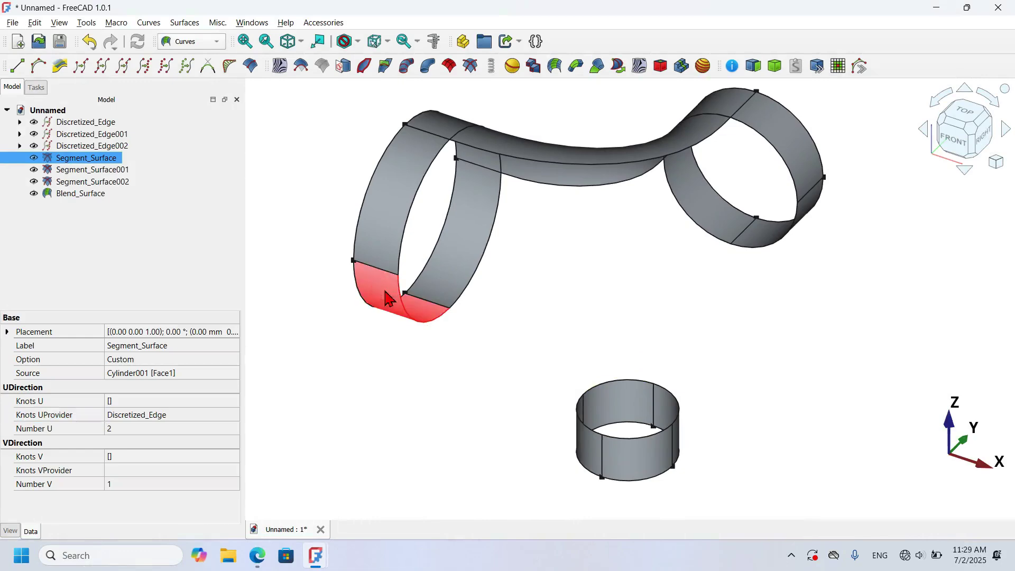
pyautogui.keyDown('ctrl'); pyautogui.click(591, 428); pyautogui.keyUp('ctrl')
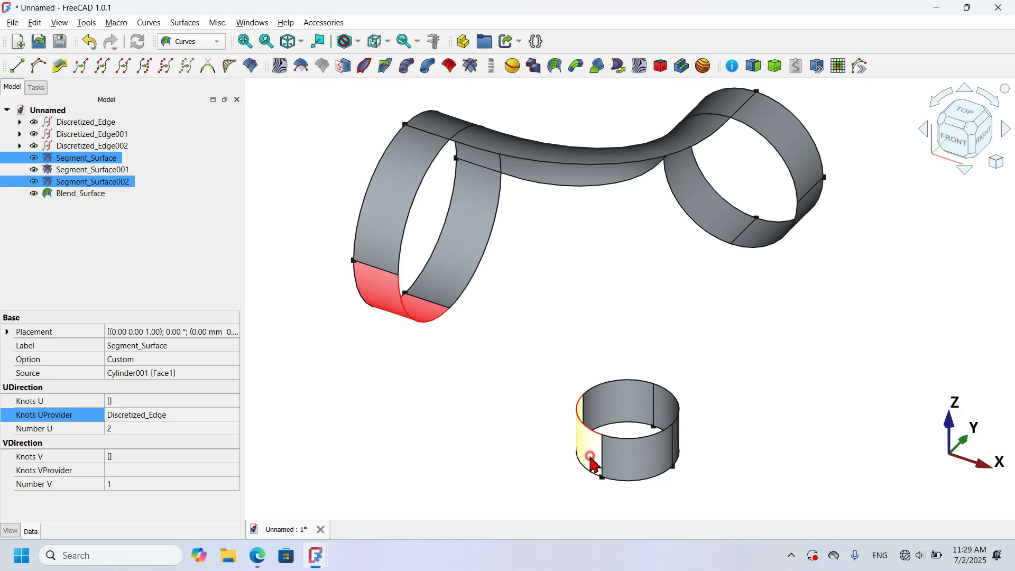
pyautogui.click(559, 70)
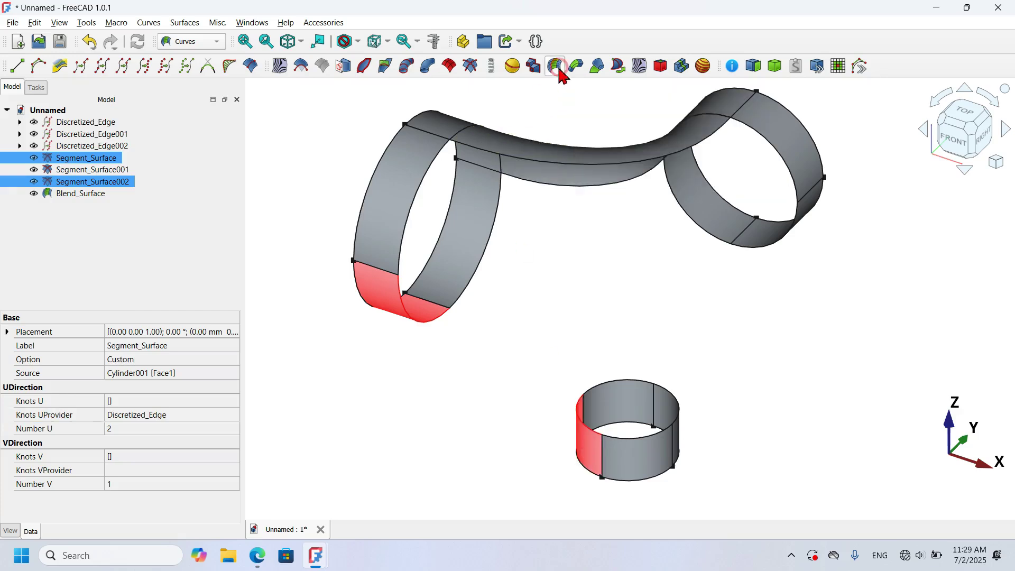
pyautogui.click(638, 209)
pyautogui.scroll(2, 716, 239)
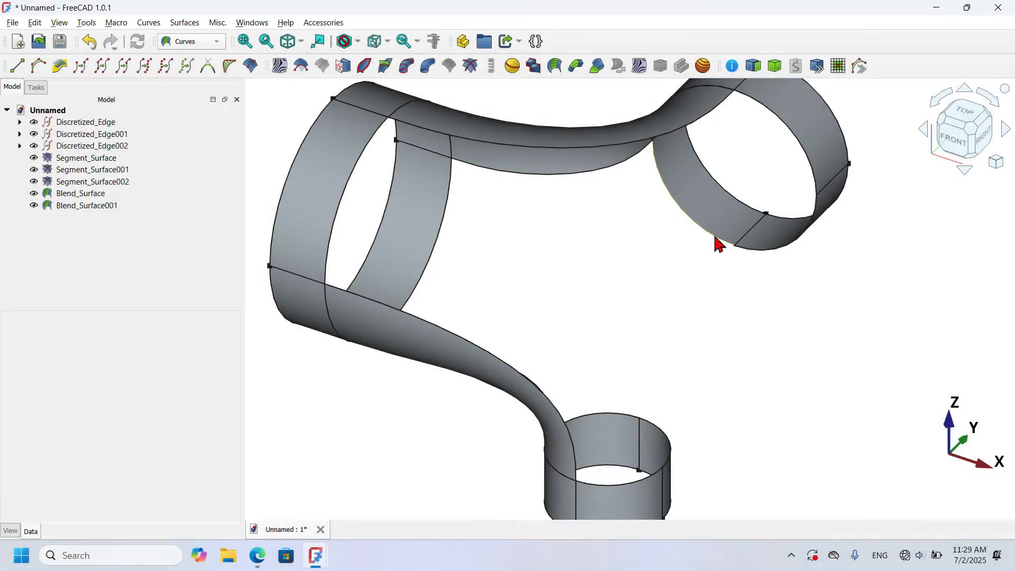
# Blend a surface from the right ring's lower face to the small cylinder.
pyautogui.click(800, 240)
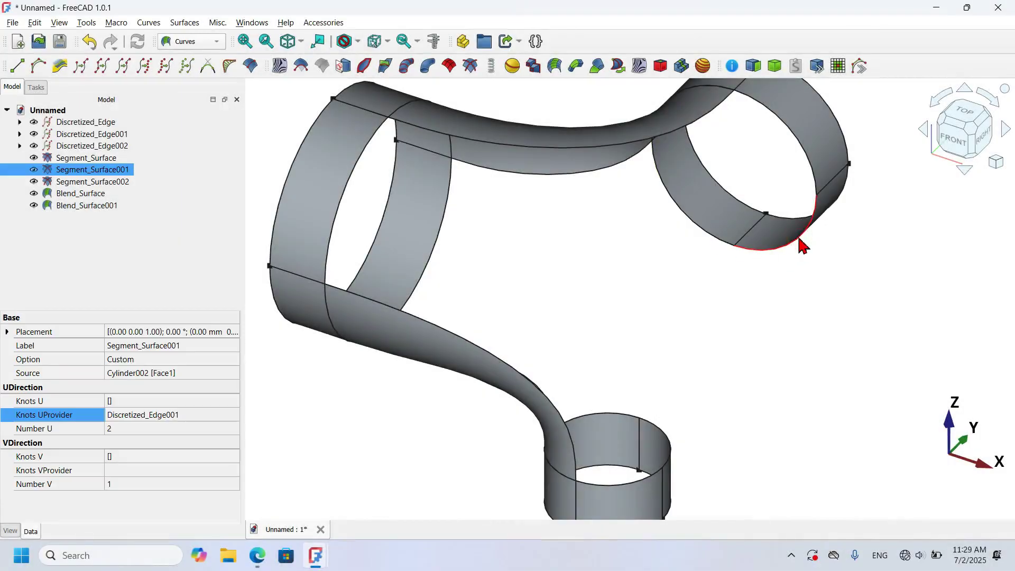
pyautogui.click(767, 231)
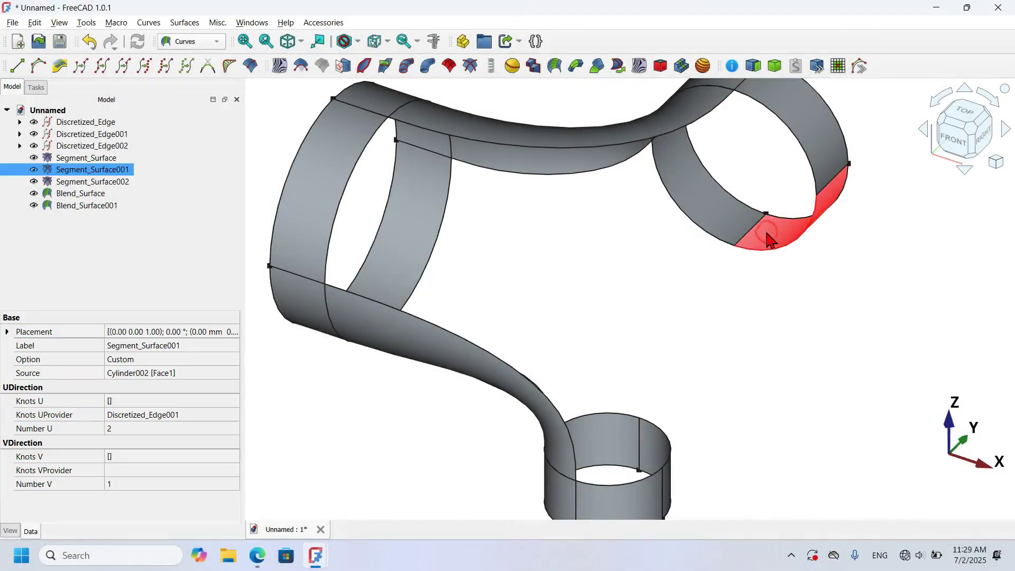
pyautogui.keyDown('ctrl'); pyautogui.click(665, 430); pyautogui.keyUp('ctrl')
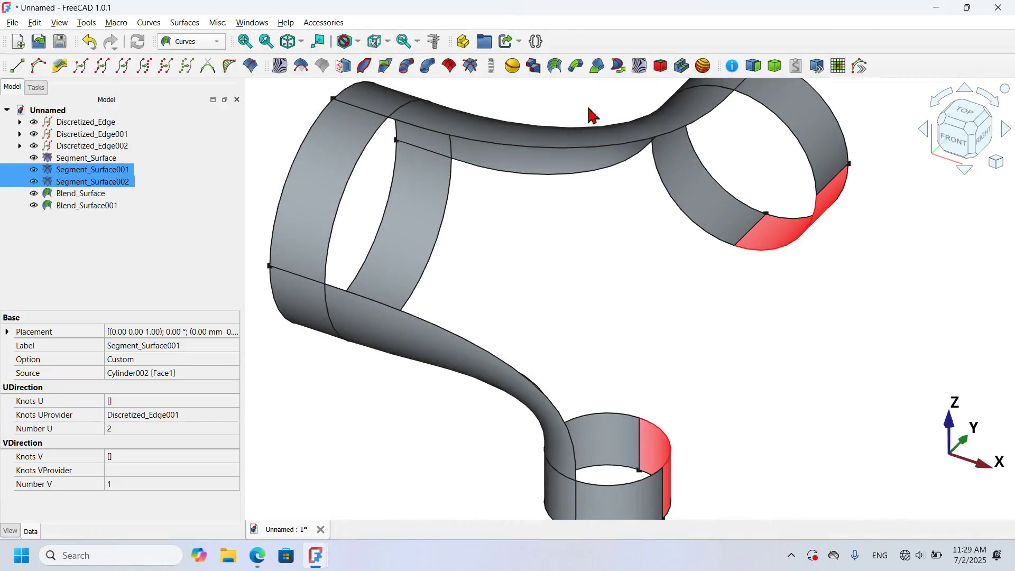
pyautogui.click(555, 66)
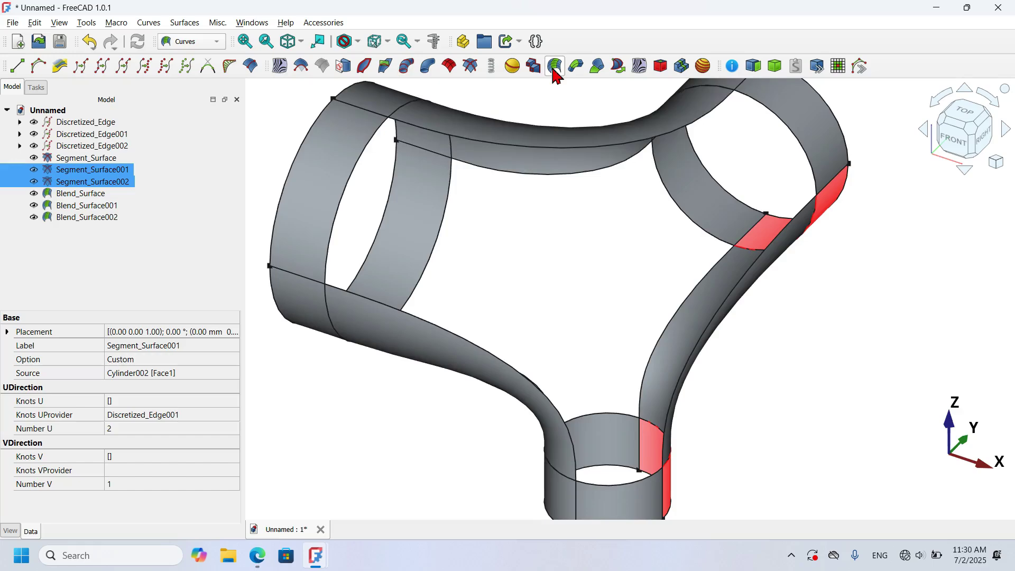
pyautogui.scroll(-3, 591, 309)
pyautogui.click(589, 302)
pyautogui.moveTo(592, 336)
pyautogui.mouseDown()
pyautogui.moveTo(750, 406)
pyautogui.moveTo(605, 344)
pyautogui.mouseUp()
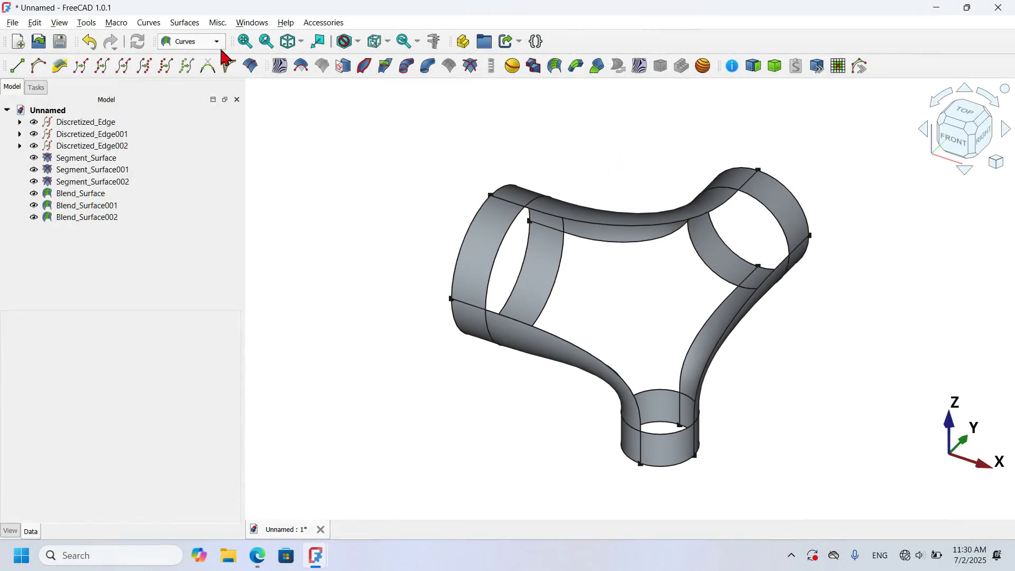
# Switch to the Surface workbench.
pyautogui.click(203, 47)
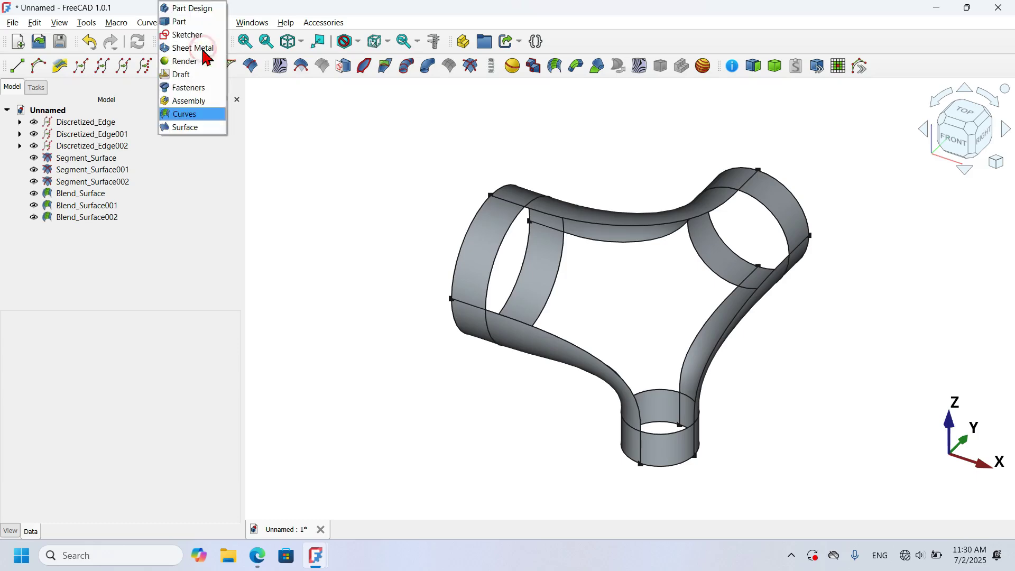
pyautogui.click(204, 127)
pyautogui.click(286, 147)
pyautogui.scroll(3, 754, 228)
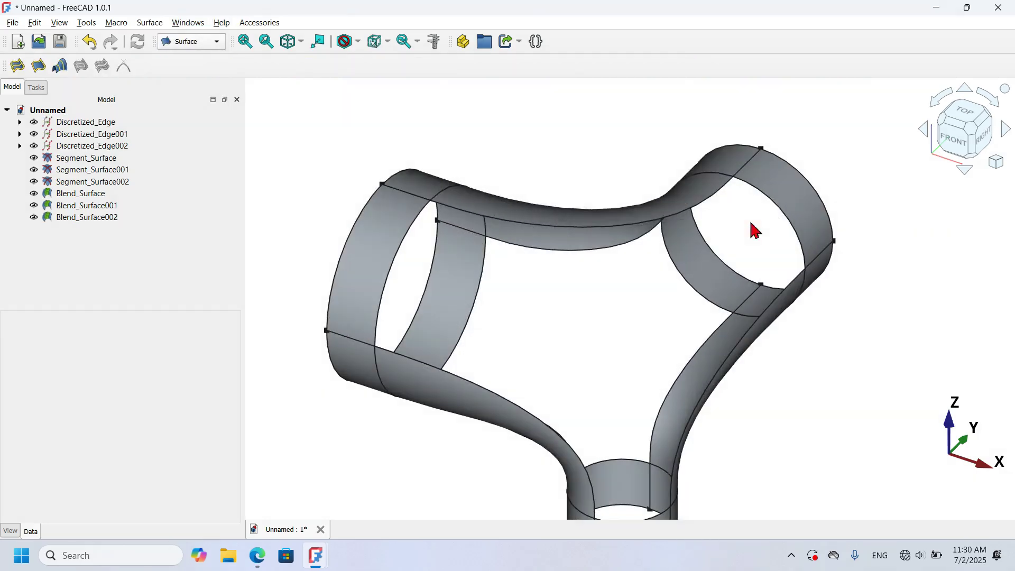
# Create a Filling bounded by six ring and blend edges around the front opening.
pyautogui.click(22, 70)
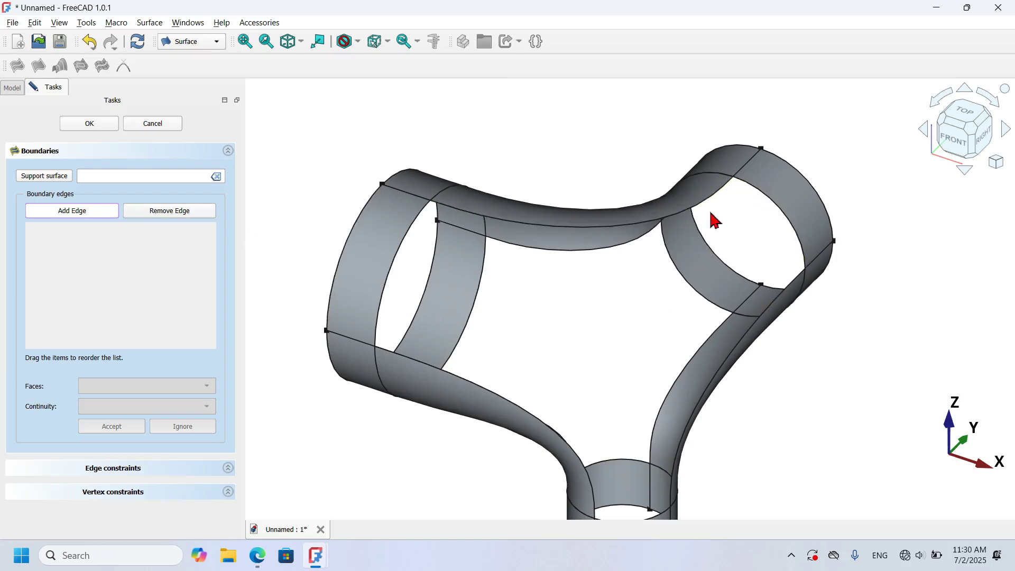
pyautogui.click(773, 206)
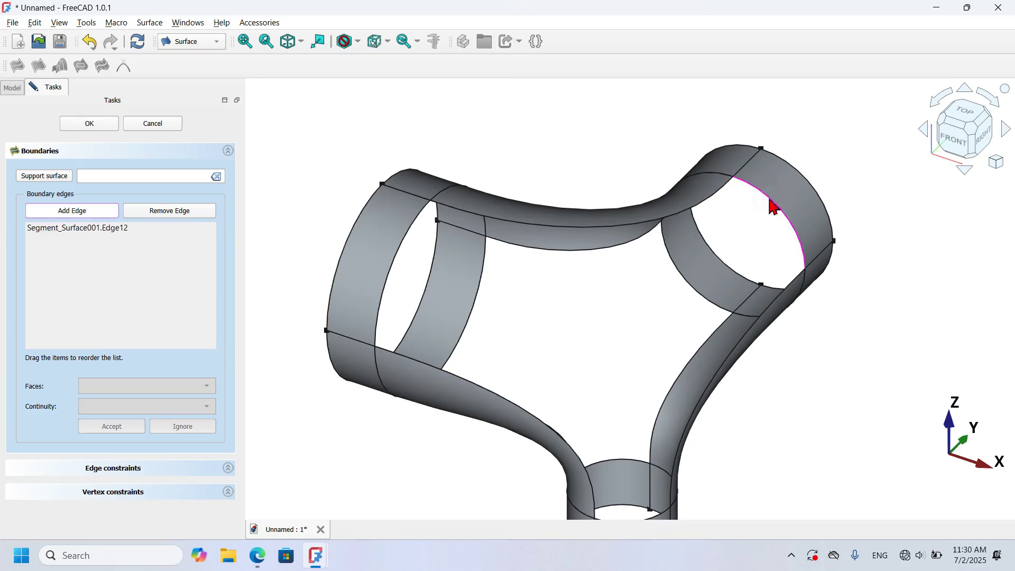
pyautogui.click(624, 297)
pyautogui.scroll(-3, 624, 297)
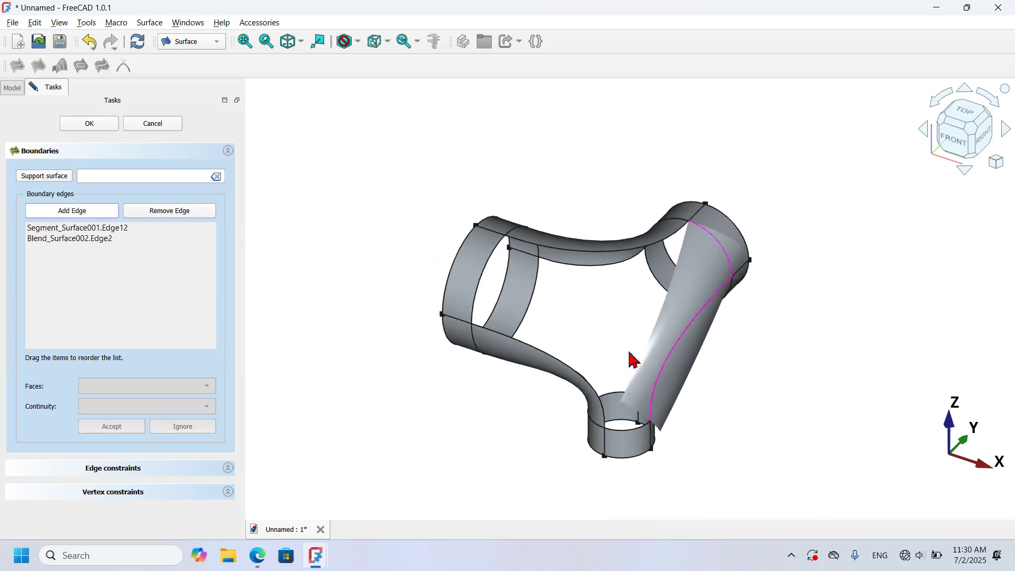
pyautogui.click(634, 430)
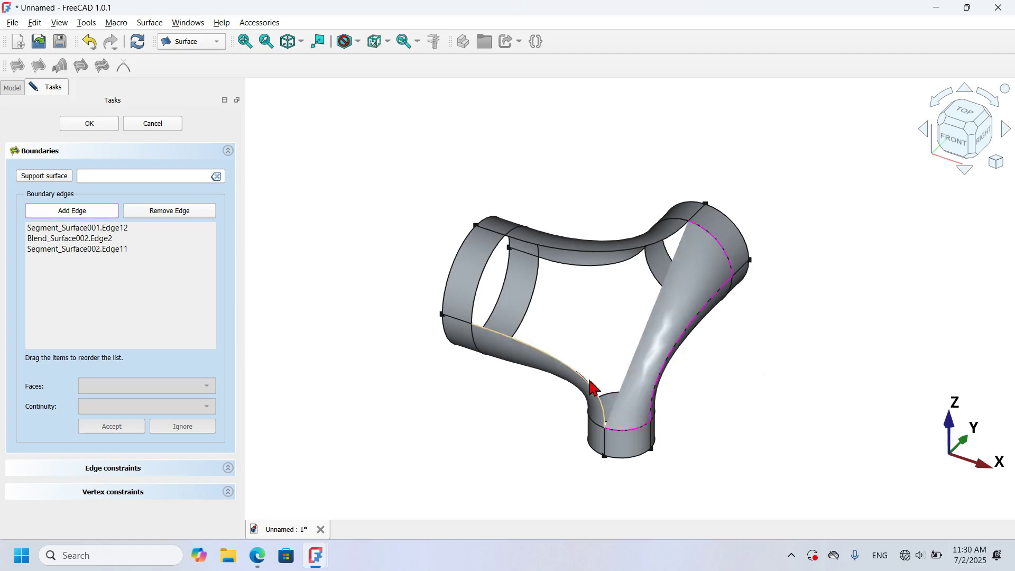
pyautogui.click(589, 381)
pyautogui.click(475, 297)
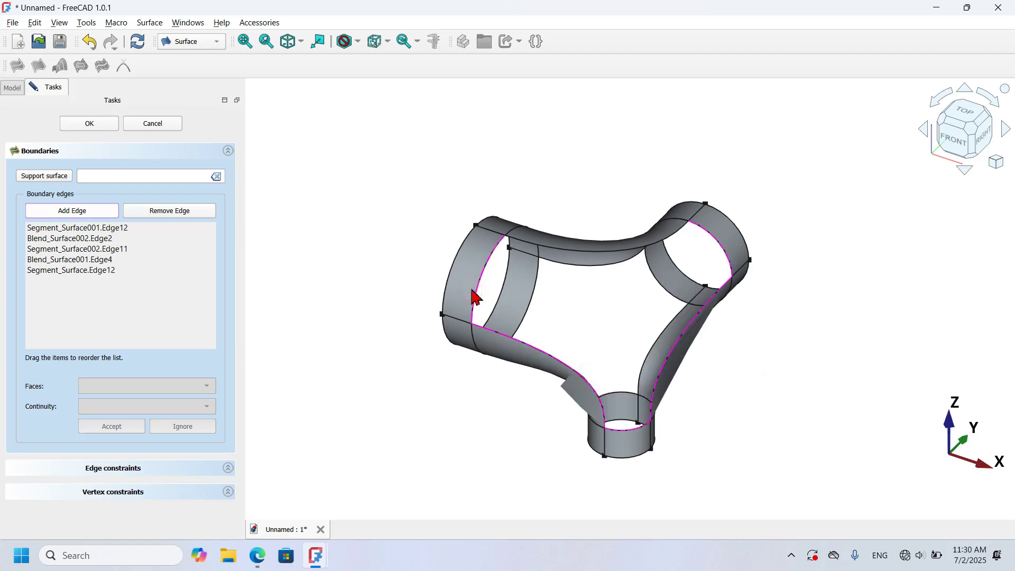
pyautogui.click(558, 248)
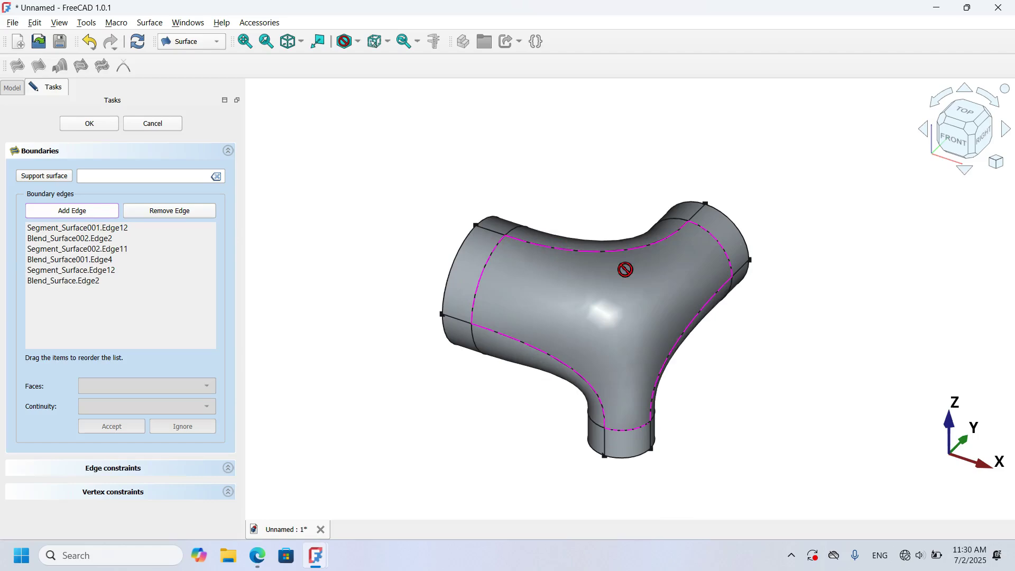
pyautogui.scroll(2, 624, 268)
pyautogui.moveTo(456, 340)
pyautogui.mouseDown(button='middle')
pyautogui.moveTo(573, 363)
pyautogui.moveTo(698, 362)
pyautogui.moveTo(512, 358)
pyautogui.moveTo(462, 333)
pyautogui.mouseUp(button='middle')
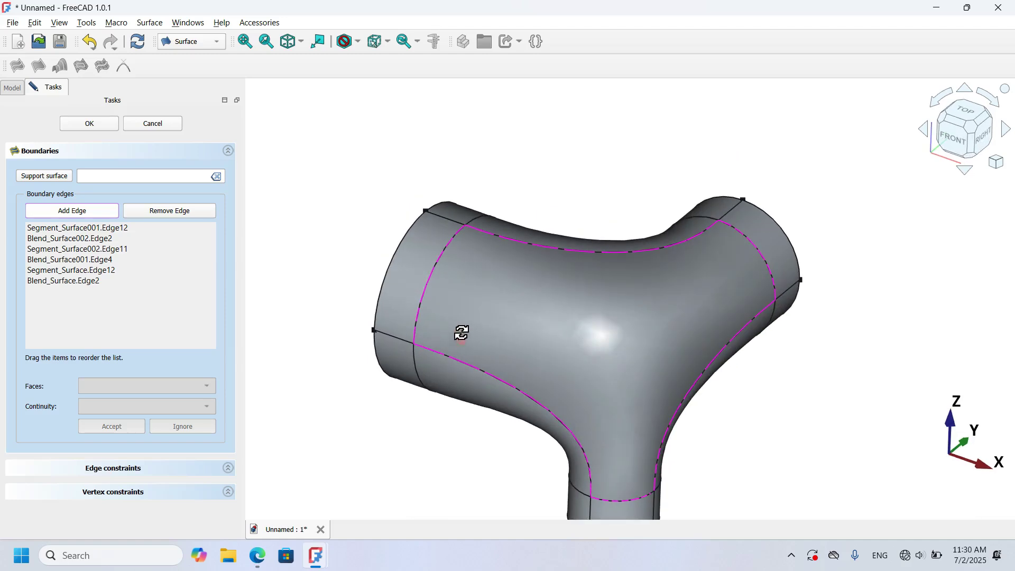
pyautogui.click(78, 126)
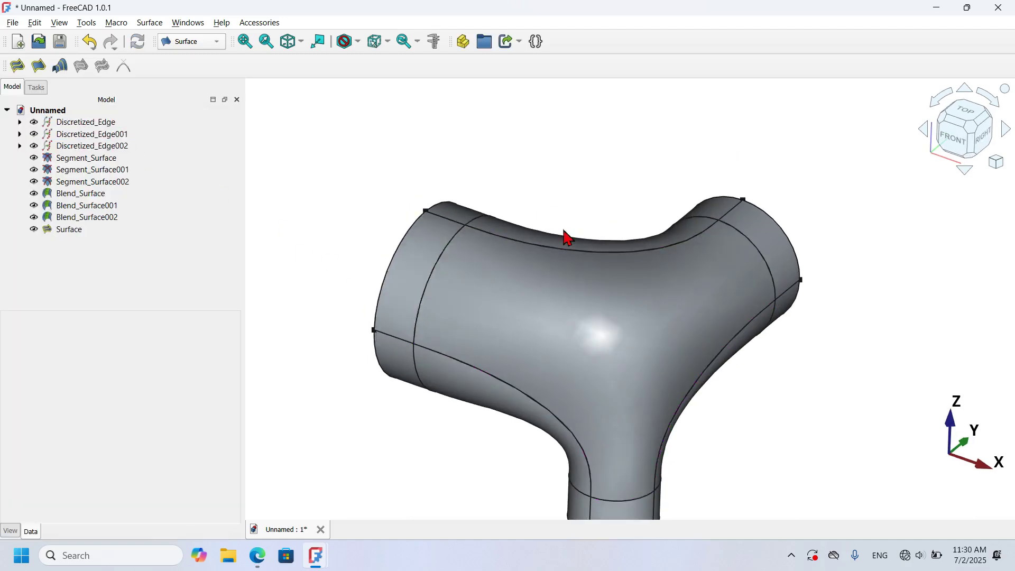
# Start a rear Filling with the small pipe's rim and the curved junction edge.
pyautogui.moveTo(564, 236); pyautogui.dragTo(730, 312, button='middle')
pyautogui.scroll(-4, 729, 312)
pyautogui.scroll(3, 469, 258)
pyautogui.moveTo(532, 272); pyautogui.dragTo(567, 176, button='middle')
pyautogui.scroll(3, 589, 170)
pyautogui.scroll(2, 666, 132)
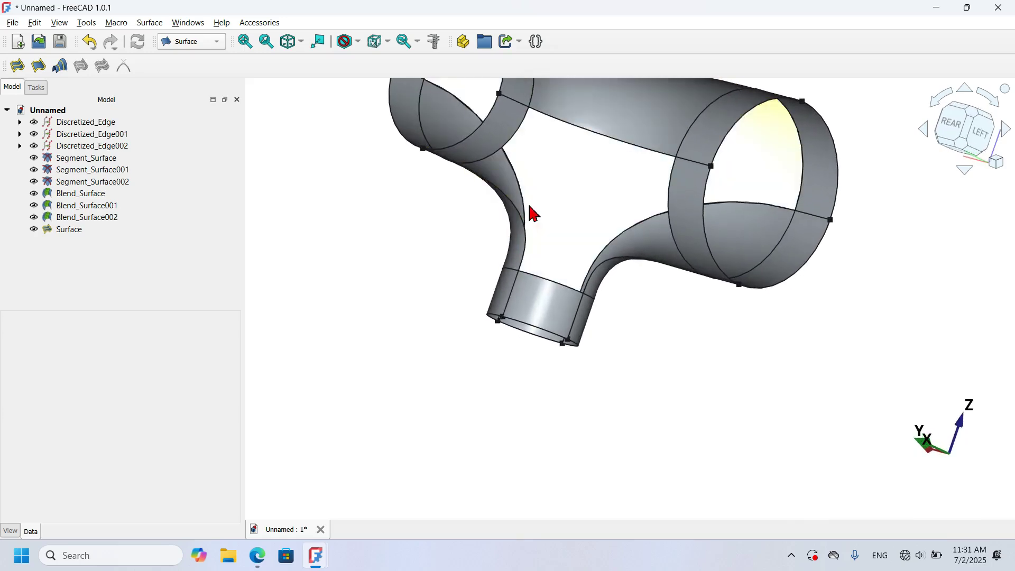
pyautogui.click(17, 66)
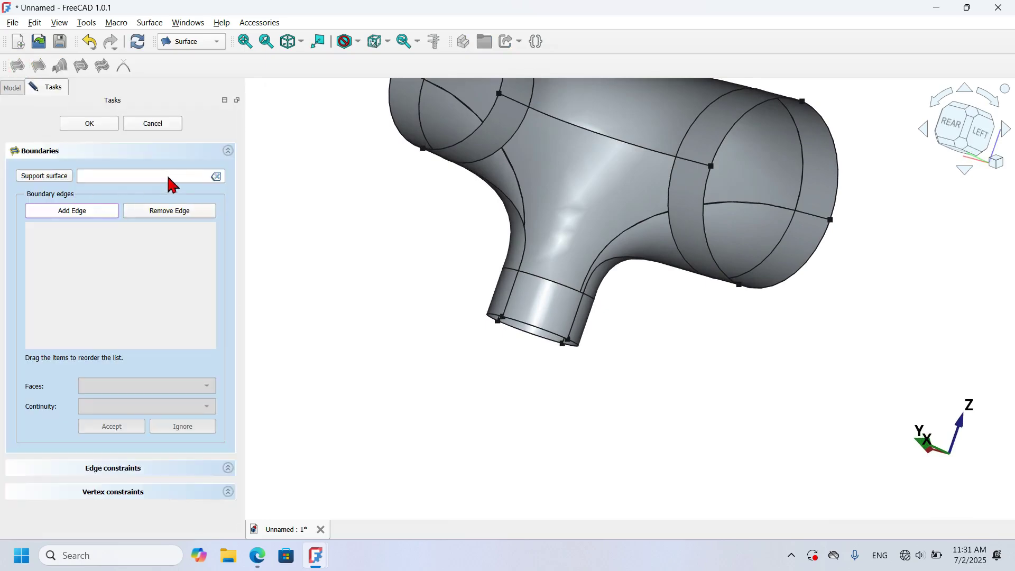
pyautogui.scroll(2, 601, 222)
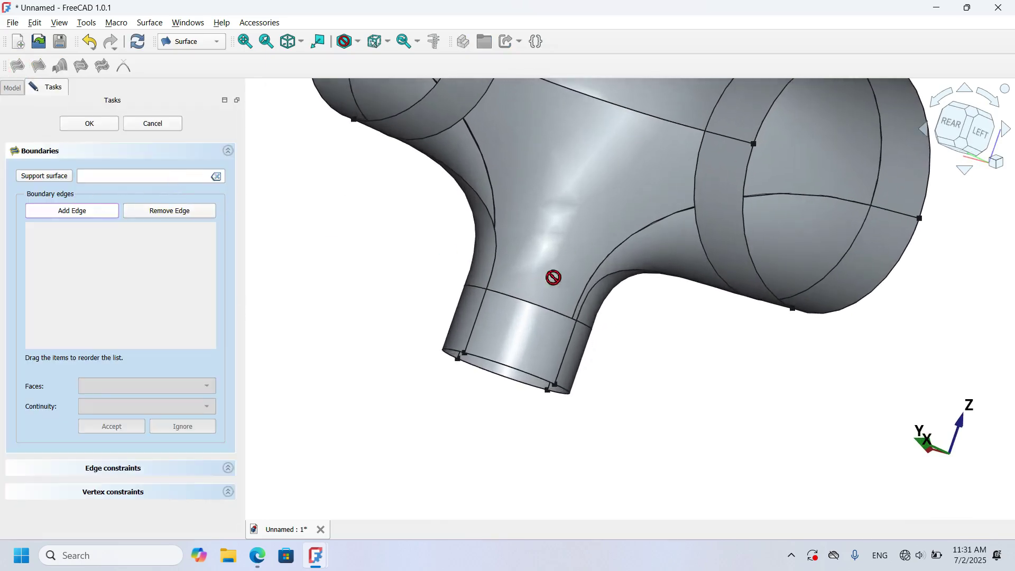
pyautogui.click(545, 309)
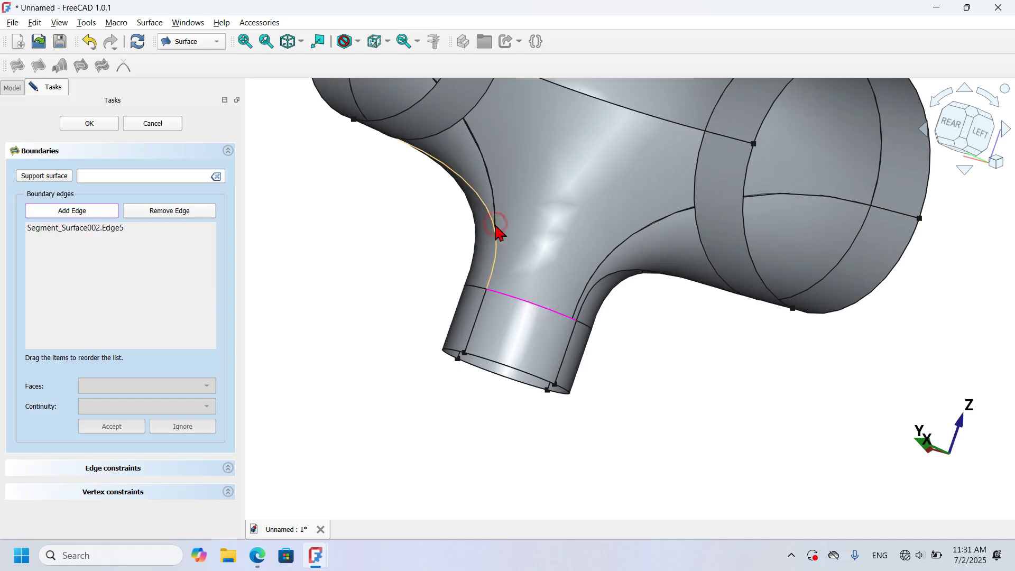
pyautogui.click(456, 133)
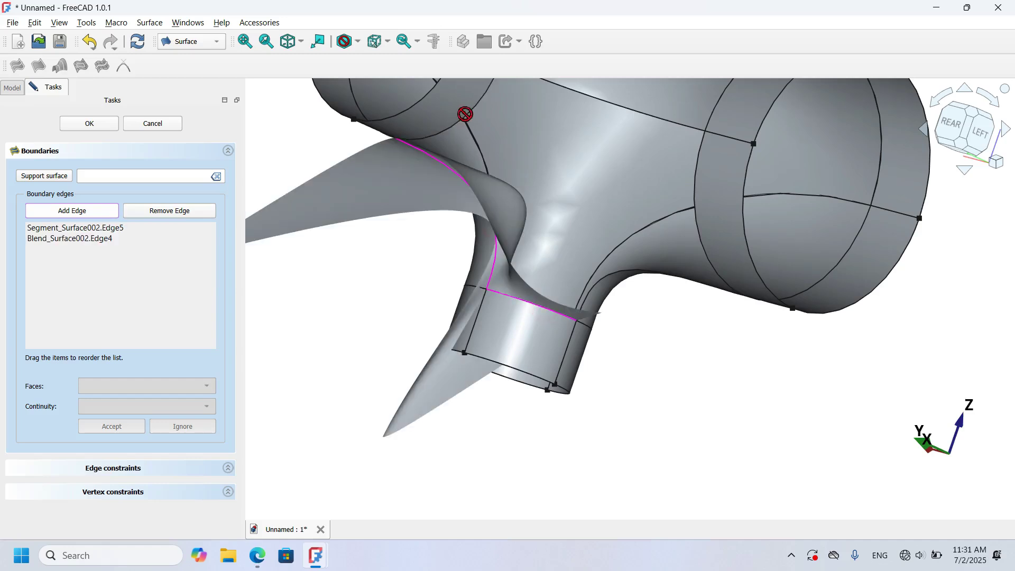
# Add the remaining four junction edges and confirm, creating Surface001.
pyautogui.click(475, 117)
pyautogui.click(596, 107)
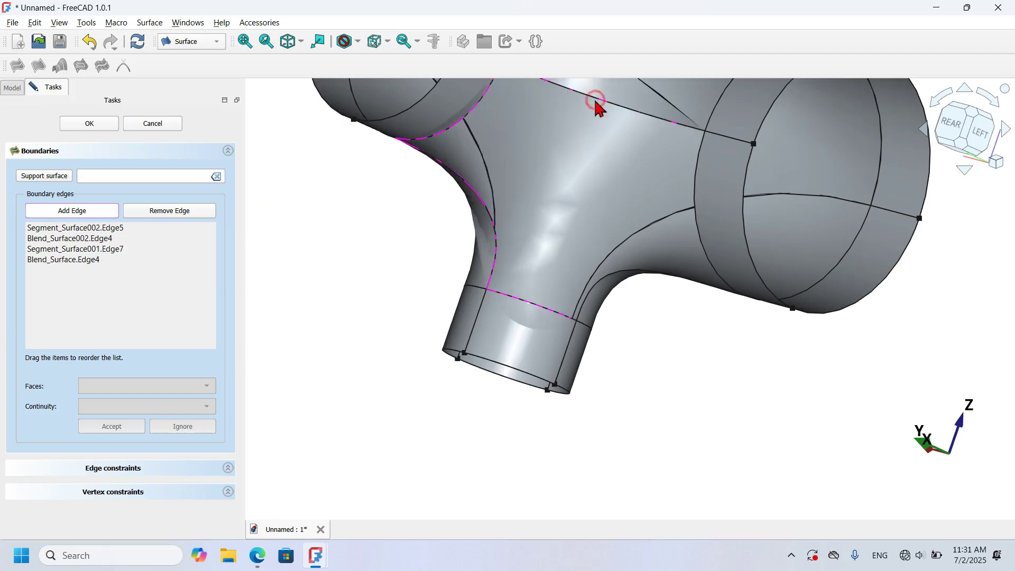
pyautogui.click(697, 165)
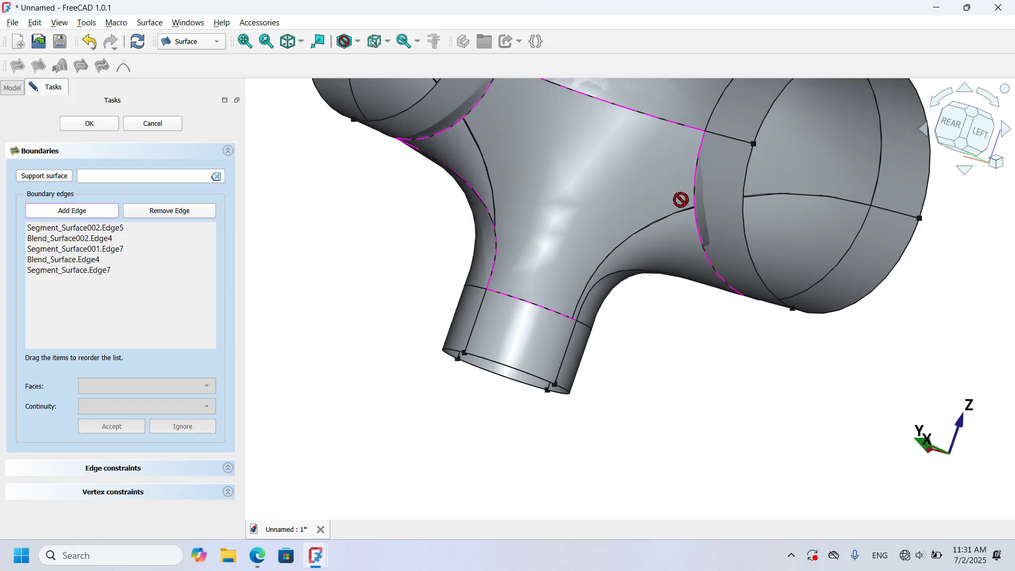
pyautogui.click(610, 280)
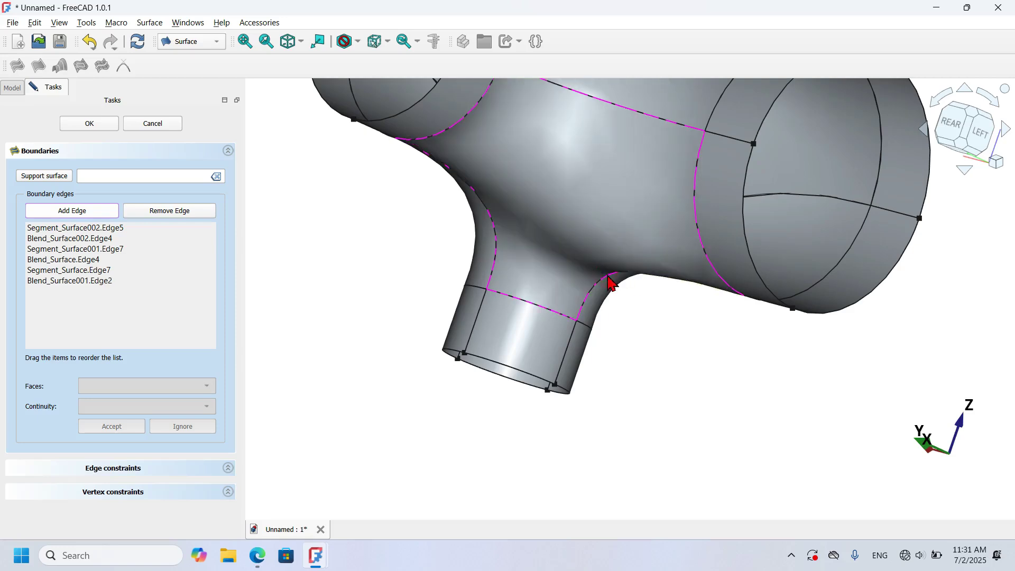
pyautogui.click(80, 123)
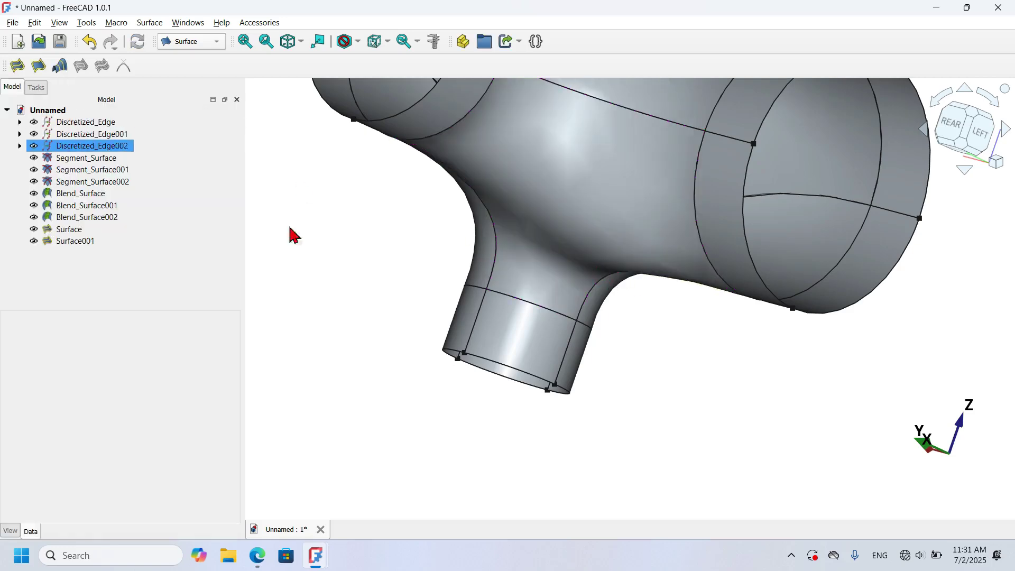
# Start a Filling on the large pipe end with its top and right rim arcs.
pyautogui.scroll(-3, 491, 367)
pyautogui.scroll(-1, 492, 367)
pyautogui.moveTo(609, 365); pyautogui.dragTo(485, 294, button='middle')
pyautogui.scroll(-2, 484, 294)
pyautogui.moveTo(328, 278); pyautogui.dragTo(319, 365, button='middle')
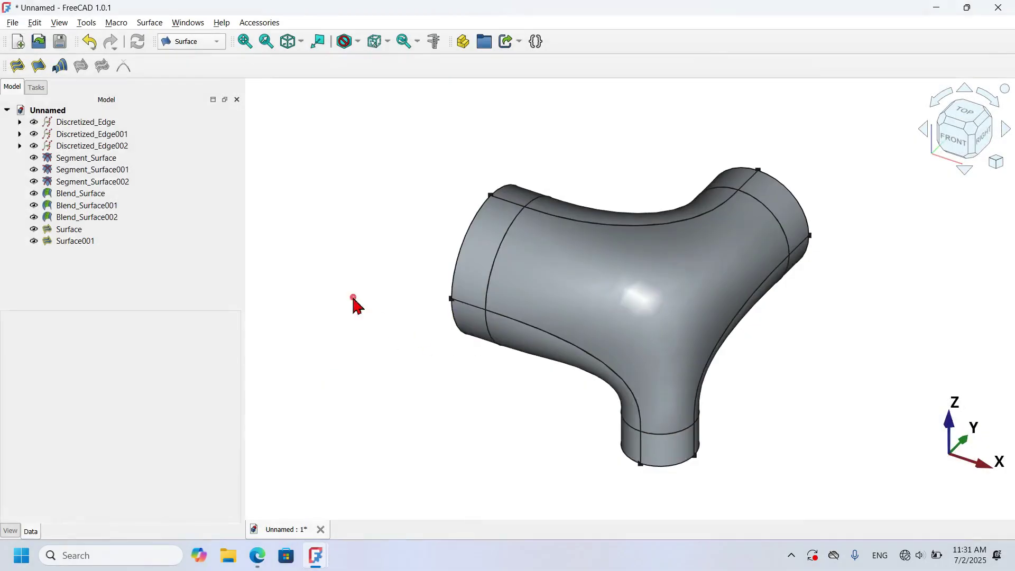
pyautogui.moveTo(354, 304); pyautogui.dragTo(448, 181, button='middle')
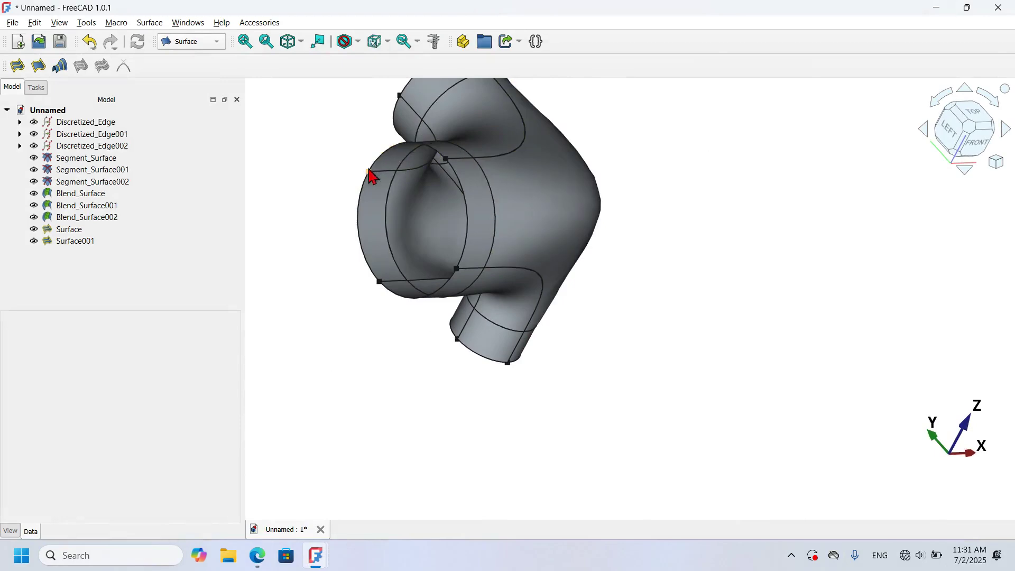
pyautogui.scroll(3, 346, 151)
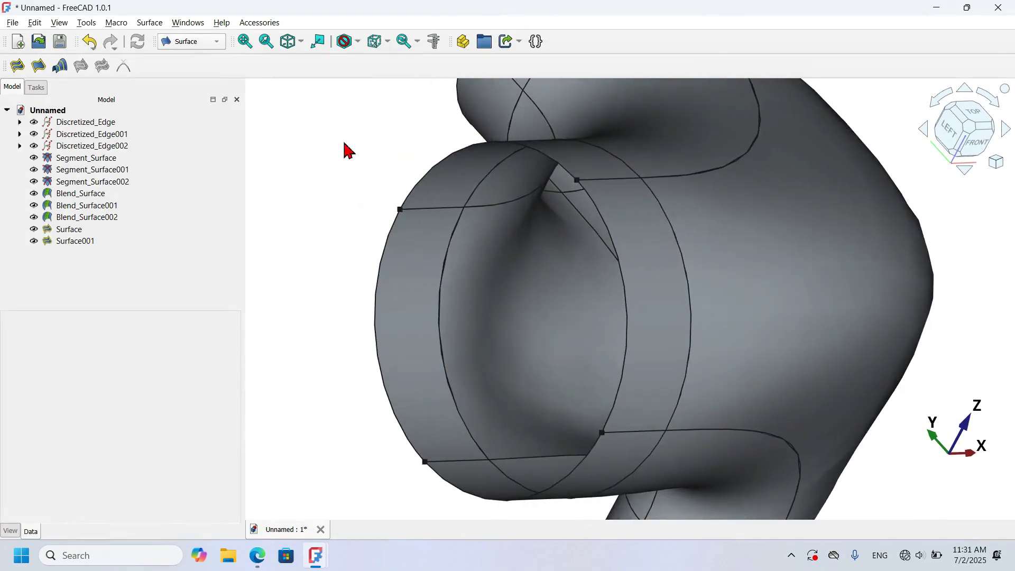
pyautogui.click(16, 67)
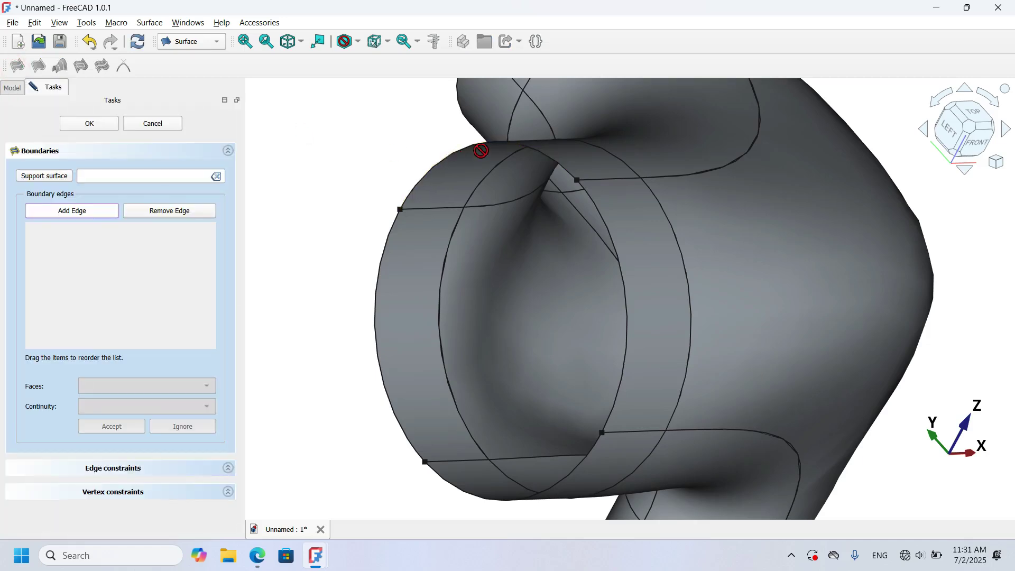
pyautogui.click(497, 151)
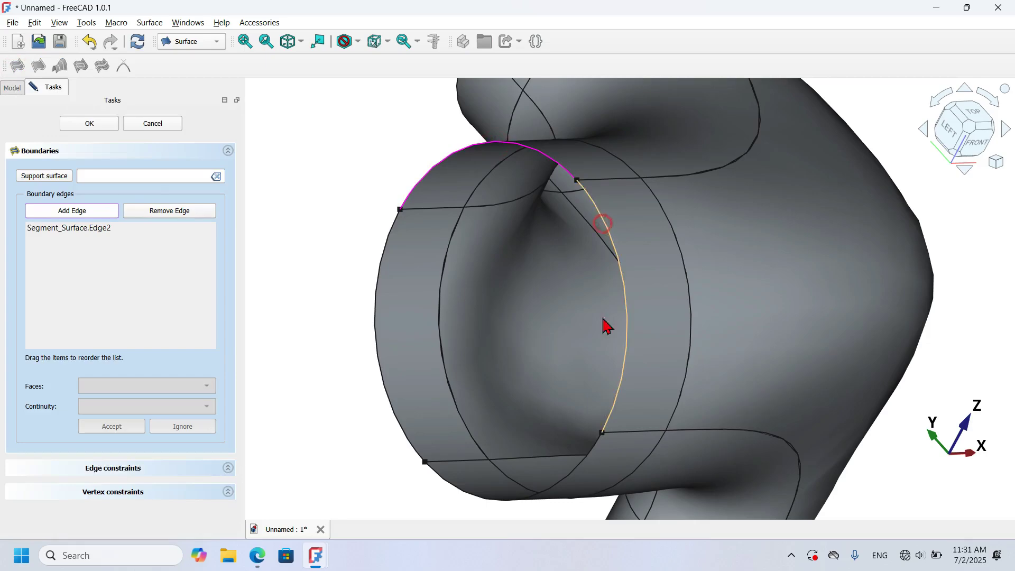
pyautogui.click(605, 275)
# Add the bottom and left rim arcs and confirm, creating cap Surface002.
pyautogui.click(594, 452)
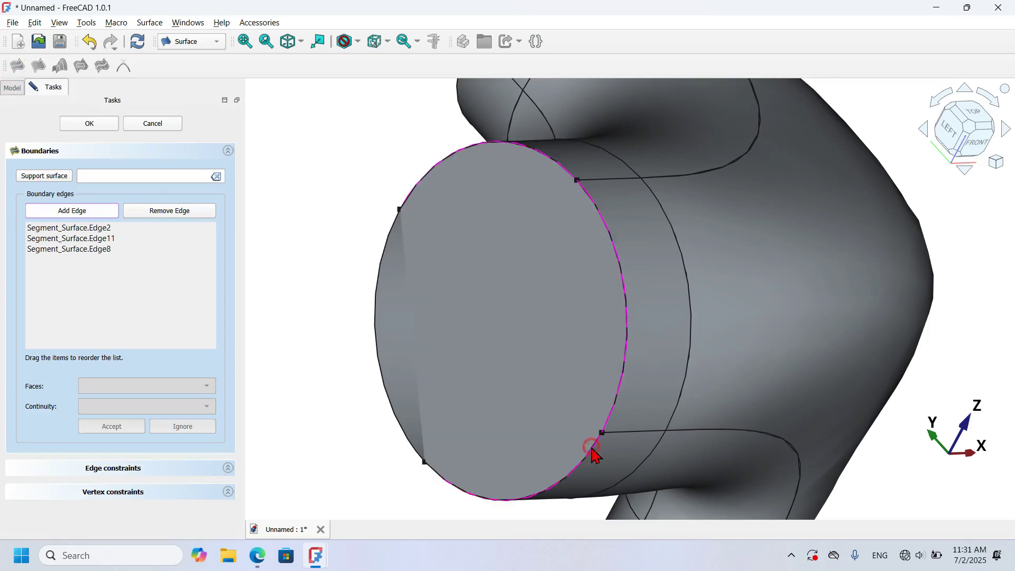
pyautogui.click(401, 423)
pyautogui.scroll(-5, 549, 294)
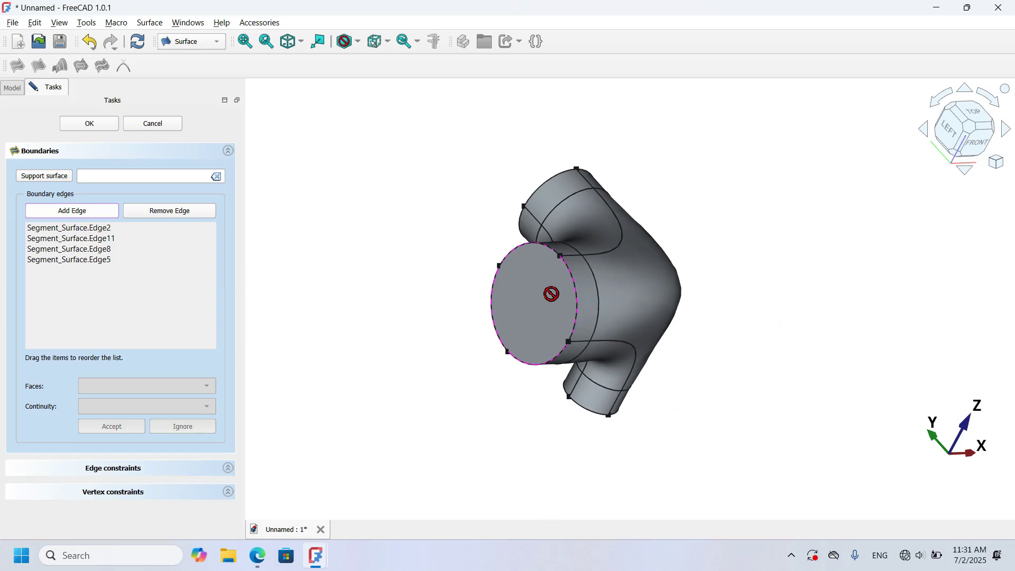
pyautogui.click(90, 124)
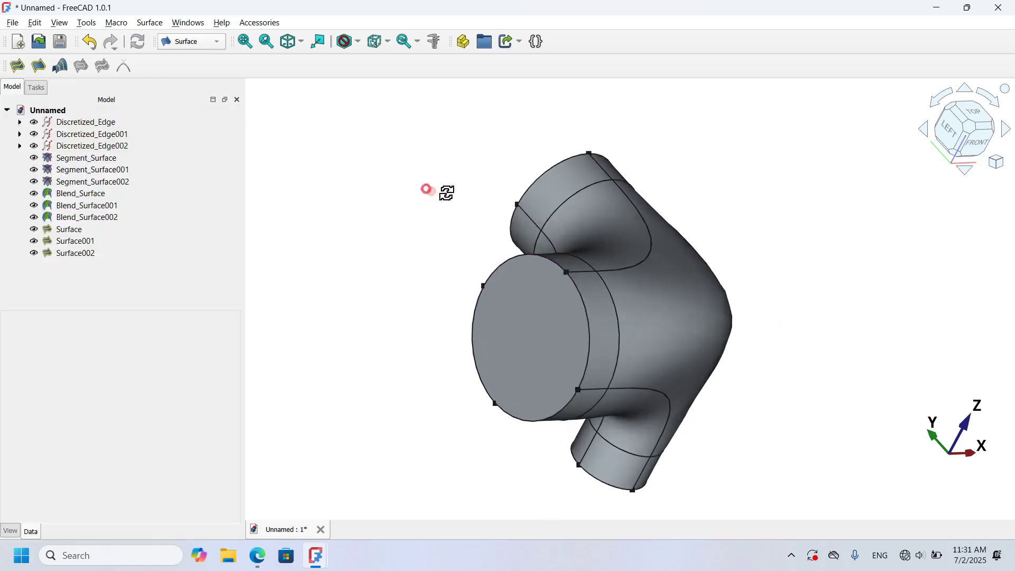
pyautogui.moveTo(428, 195); pyautogui.dragTo(610, 253, button='middle')
pyautogui.scroll(-5, 586, 233)
pyautogui.scroll(5, 465, 119)
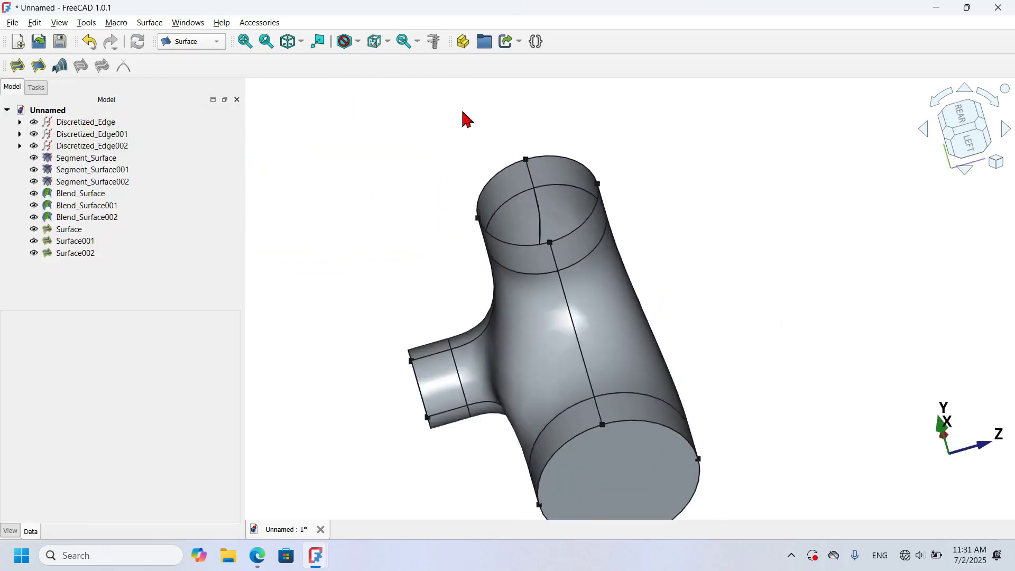
# Cap the top pipe end with a Filling surface built from its rim arcs (Surface003).
pyautogui.click(17, 65)
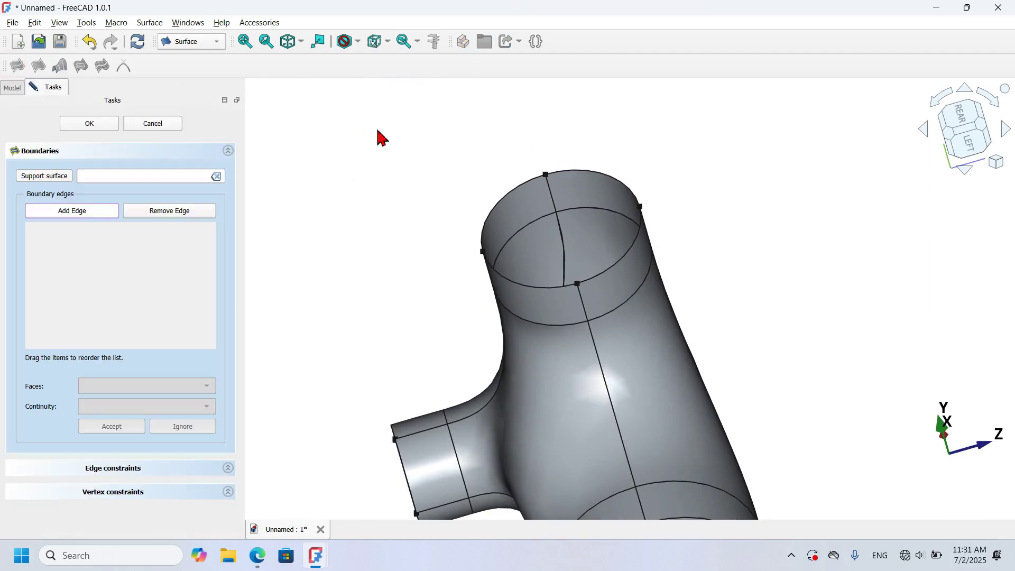
pyautogui.scroll(2, 378, 136)
pyautogui.click(622, 184)
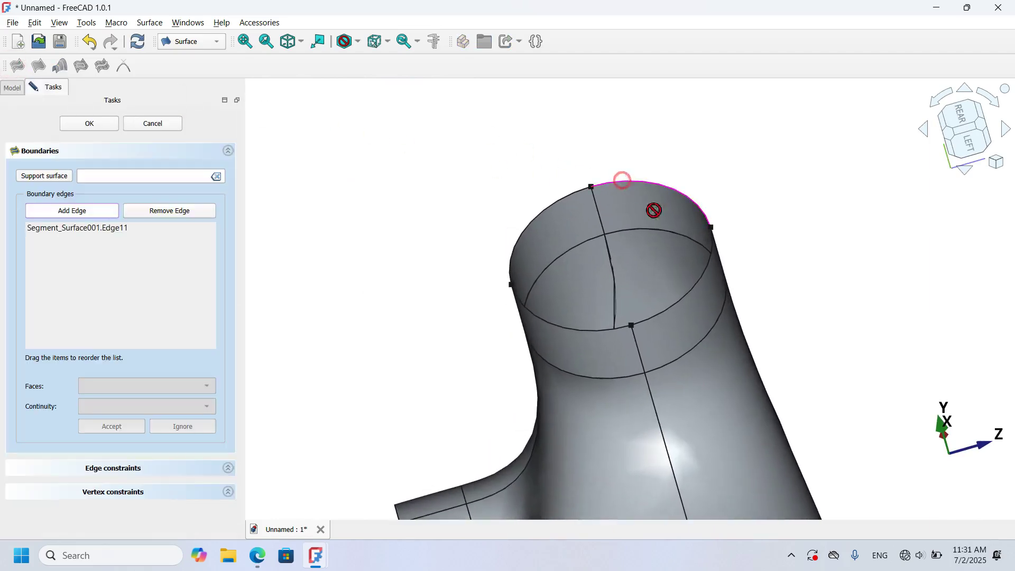
pyautogui.click(695, 292)
pyautogui.click(614, 331)
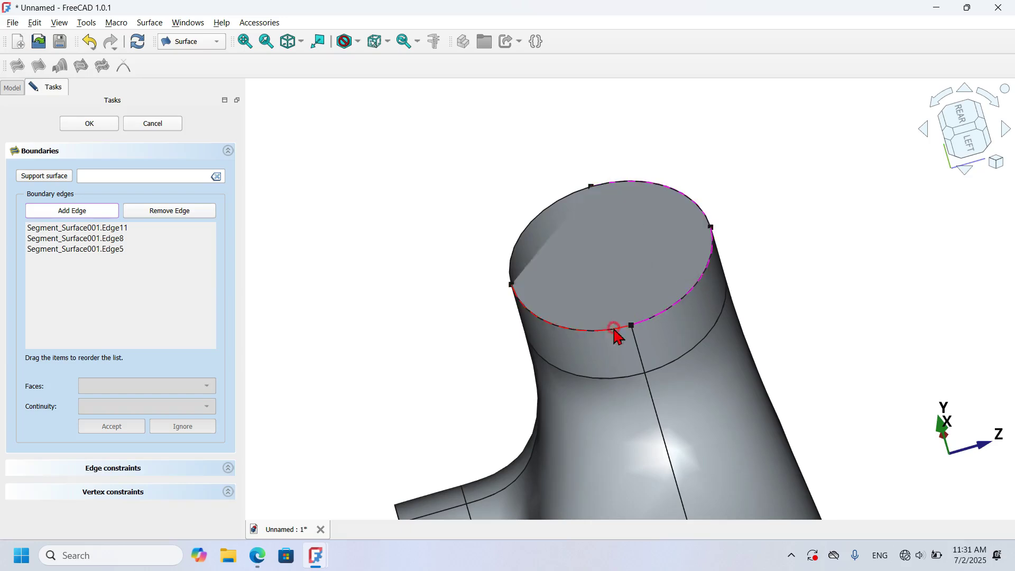
pyautogui.click(94, 125)
# Cap the small branch end with a Filling surface from its four rim arcs (Surface004).
pyautogui.scroll(-4, 564, 168)
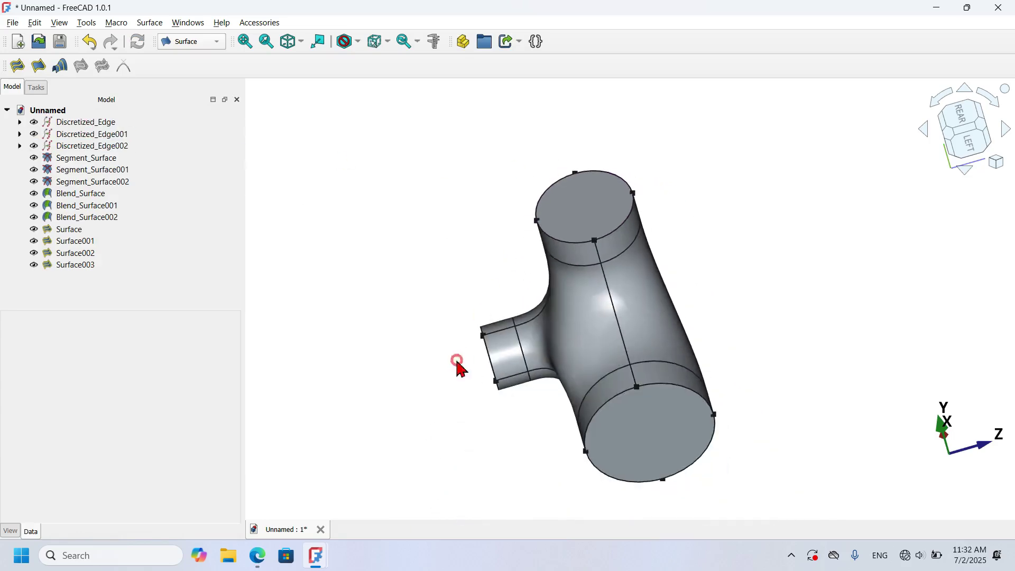
pyautogui.moveTo(458, 365); pyautogui.dragTo(297, 453, button='middle')
pyautogui.scroll(5, 296, 453)
pyautogui.click(125, 154)
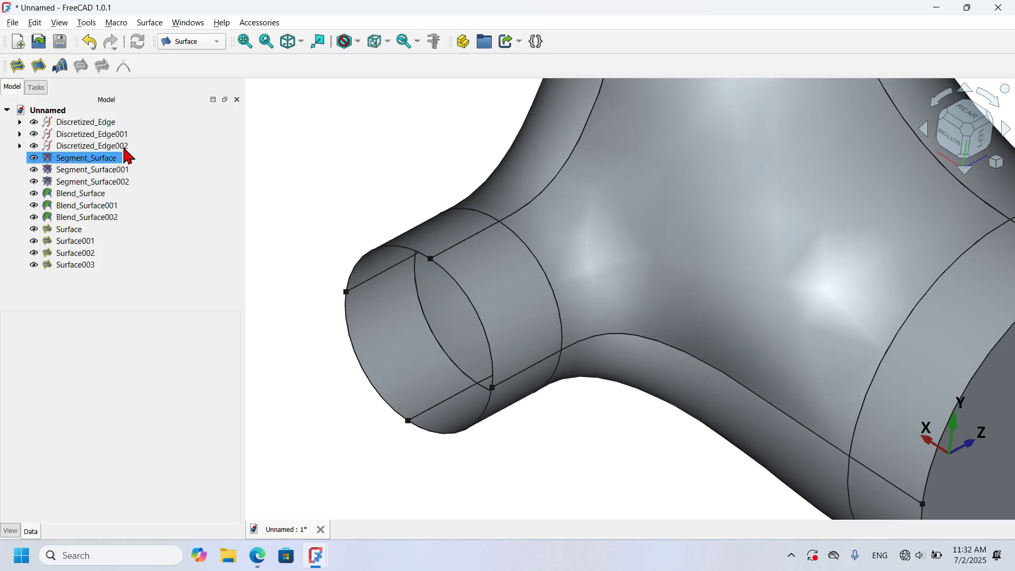
pyautogui.click(17, 65)
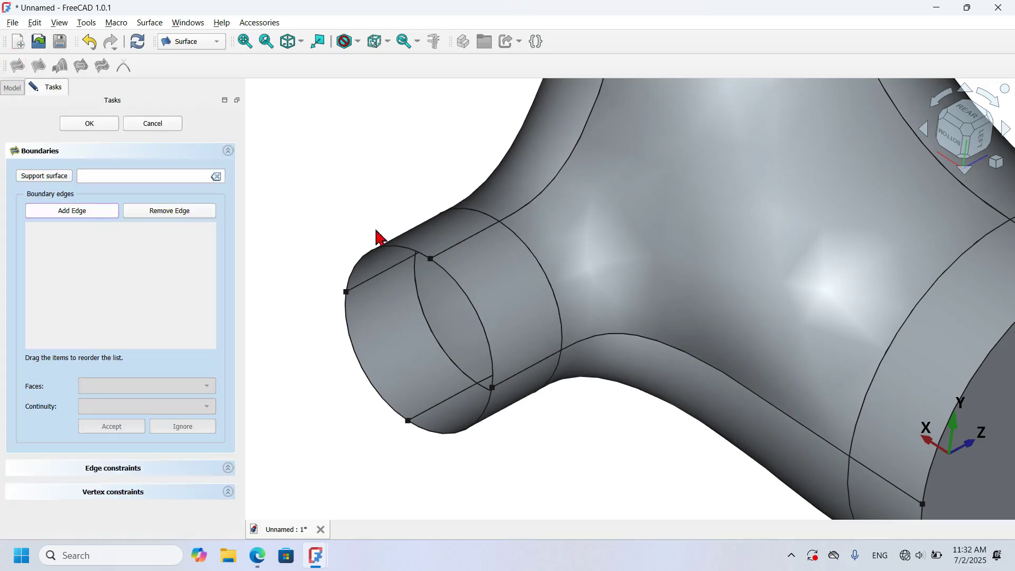
pyautogui.click(397, 249)
pyautogui.click(467, 300)
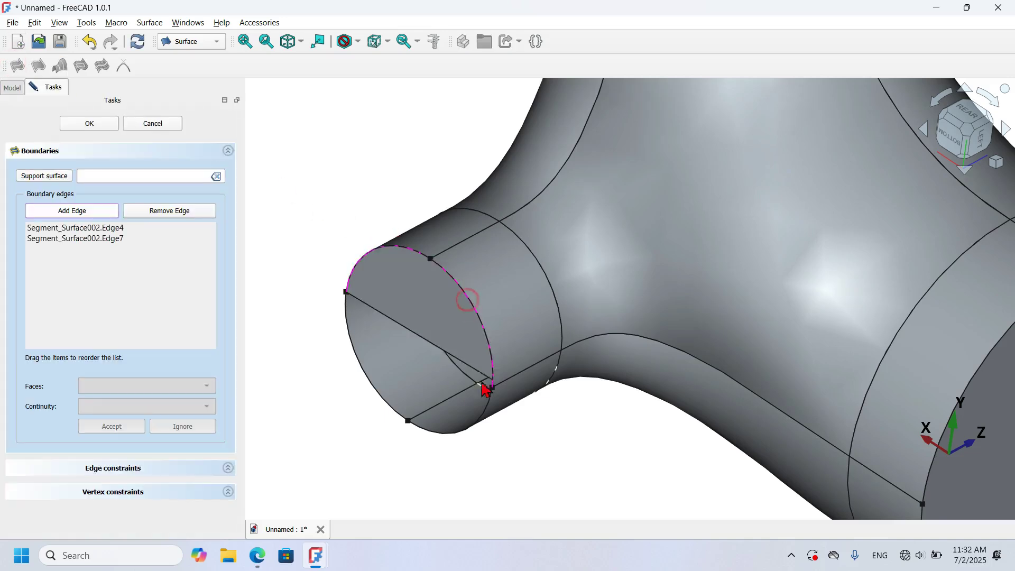
pyautogui.click(484, 418)
pyautogui.click(388, 403)
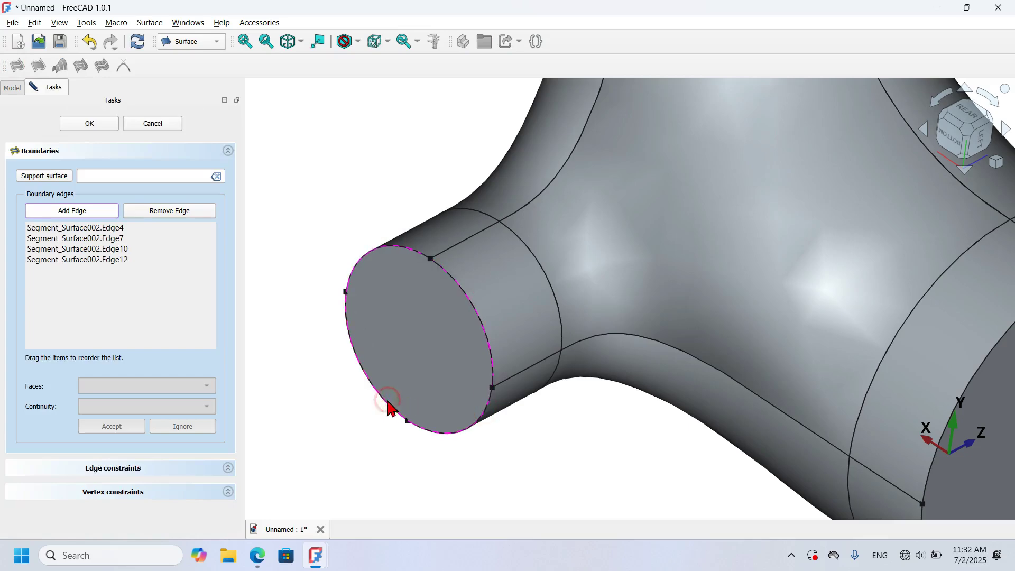
pyautogui.click(87, 125)
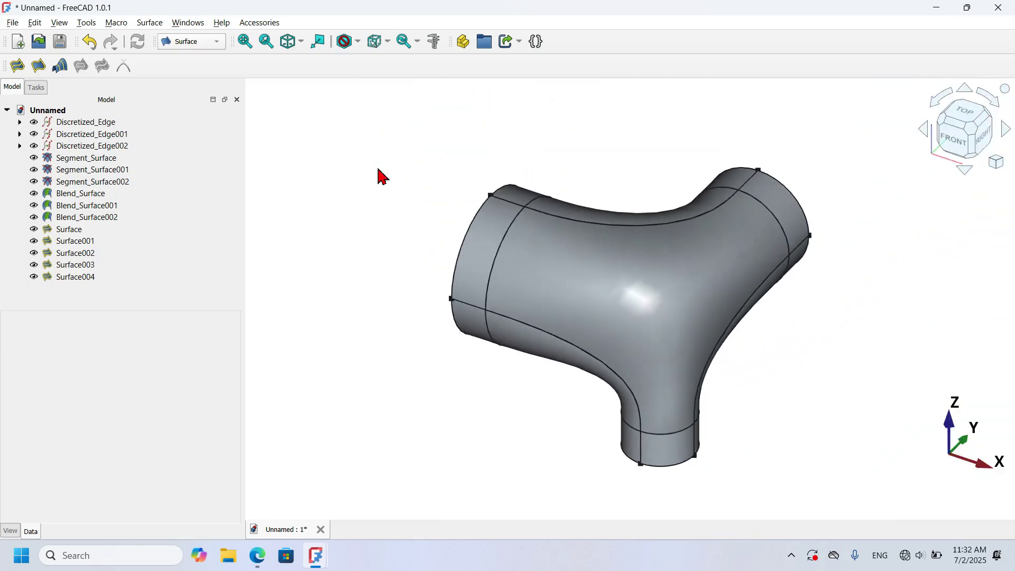
pyautogui.moveTo(487, 305); pyautogui.dragTo(738, 330)
# In the Curves workbench, build a Parametric solid from Segment_Surface through Surface004.
pyautogui.click(207, 42)
pyautogui.click(200, 119)
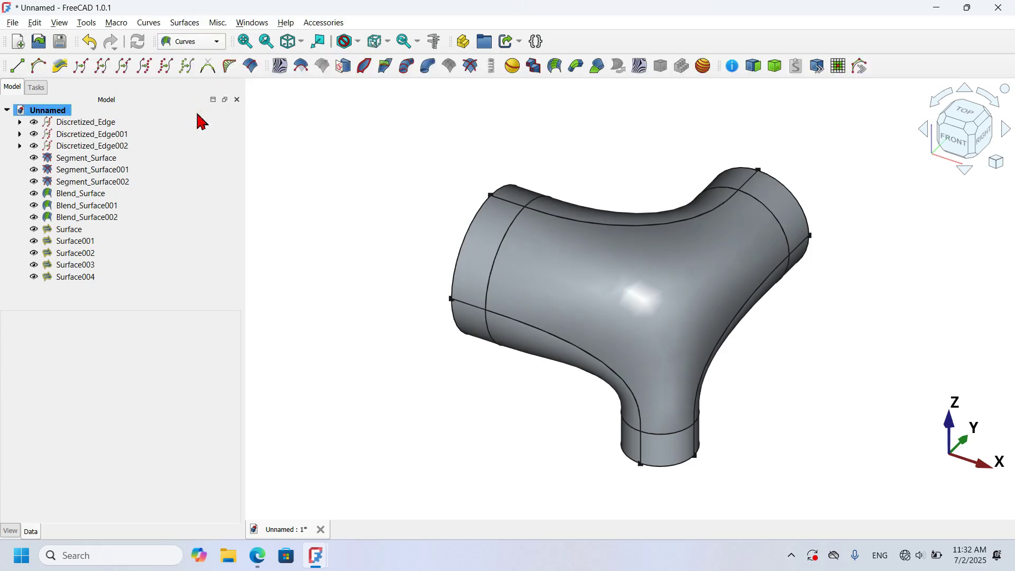
pyautogui.click(42, 161)
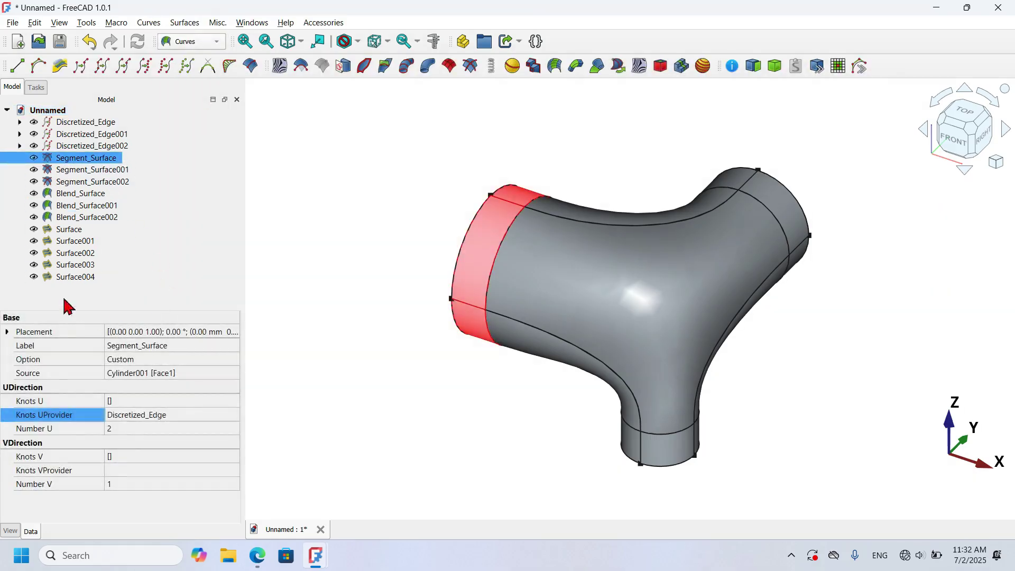
pyautogui.keyDown('shift'); pyautogui.click(88, 282); pyautogui.keyUp('shift')
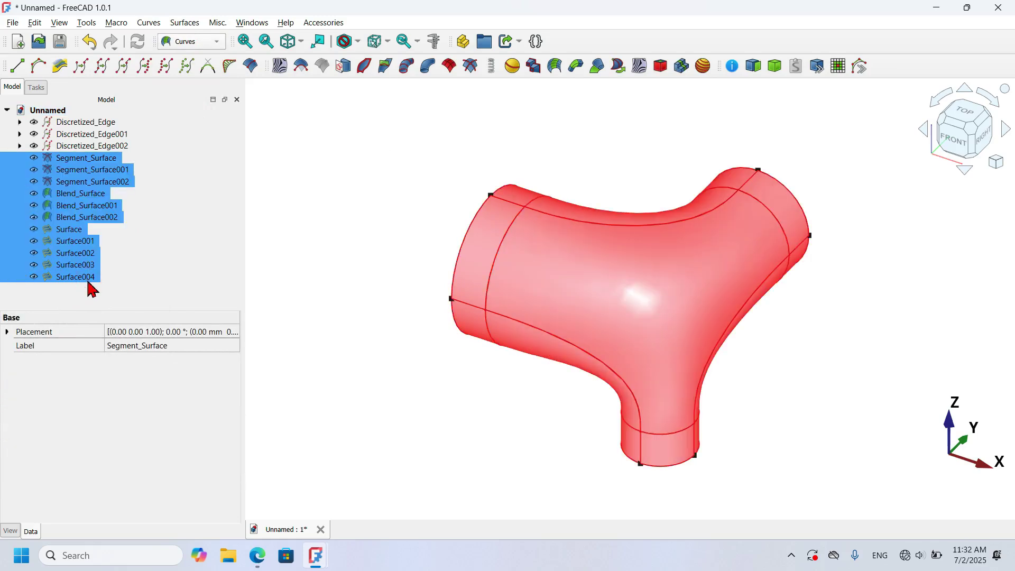
pyautogui.click(775, 67)
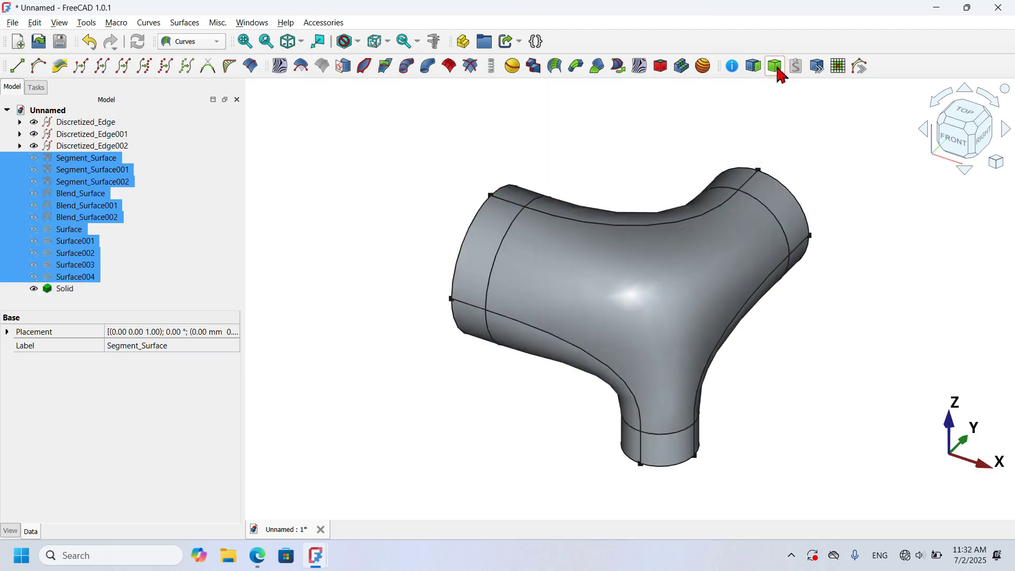
pyautogui.click(403, 201)
pyautogui.moveTo(437, 270); pyautogui.dragTo(582, 294)
pyautogui.press('0')
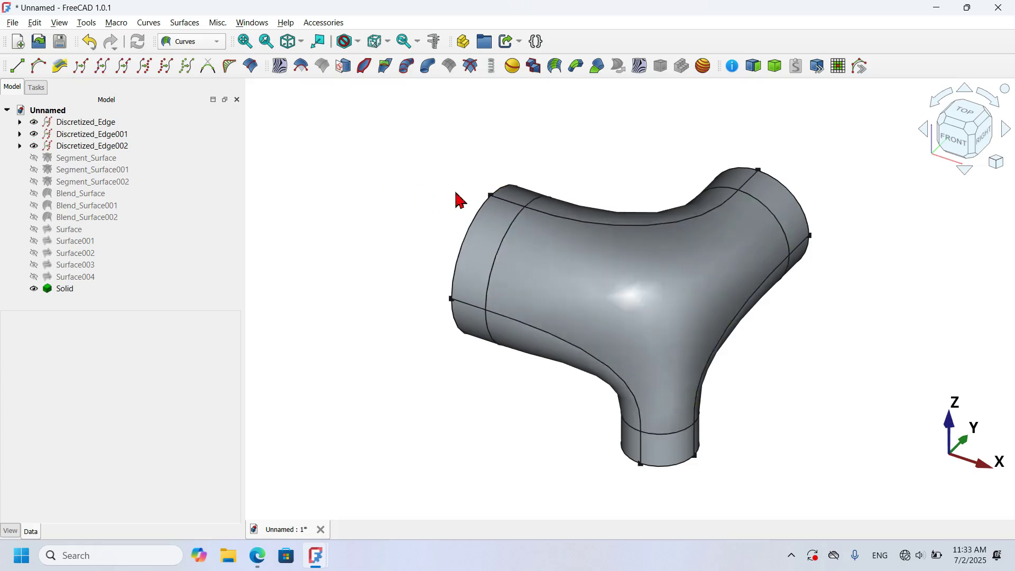
# Create a new empty Group for the construction items.
pyautogui.click(88, 122)
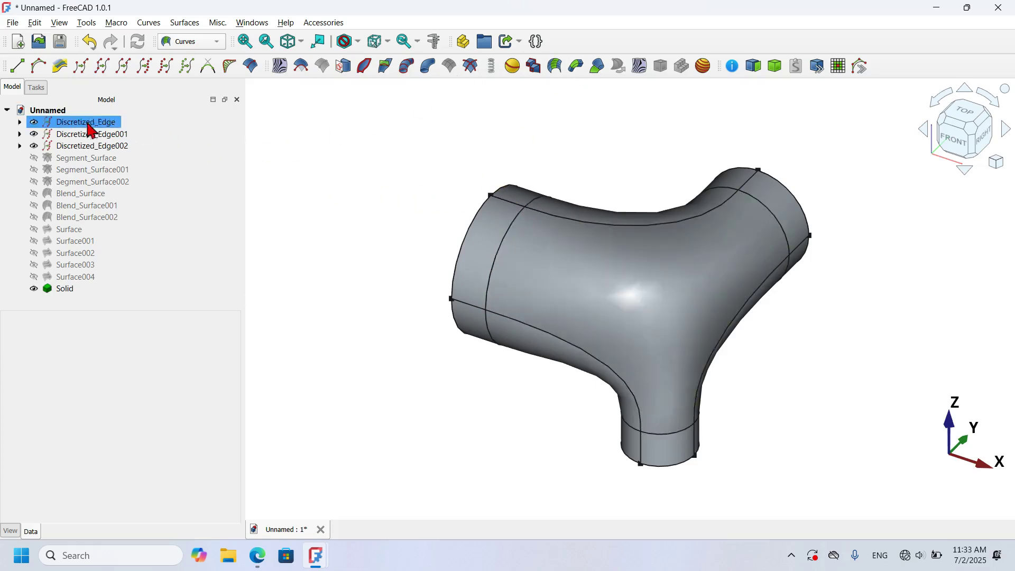
pyautogui.click(80, 194)
pyautogui.click(79, 288)
pyautogui.click(82, 134)
pyautogui.click(81, 161)
pyautogui.click(317, 95)
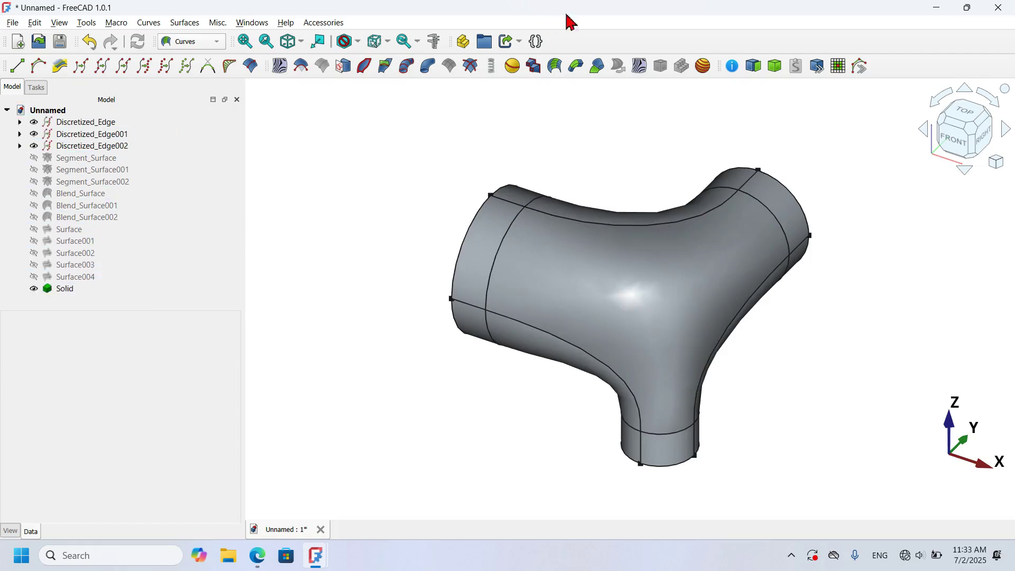
pyautogui.click(485, 43)
# Move Discretized_Edge through Surface004 into Group and hide the Group.
pyautogui.click(145, 276)
pyautogui.click(91, 268)
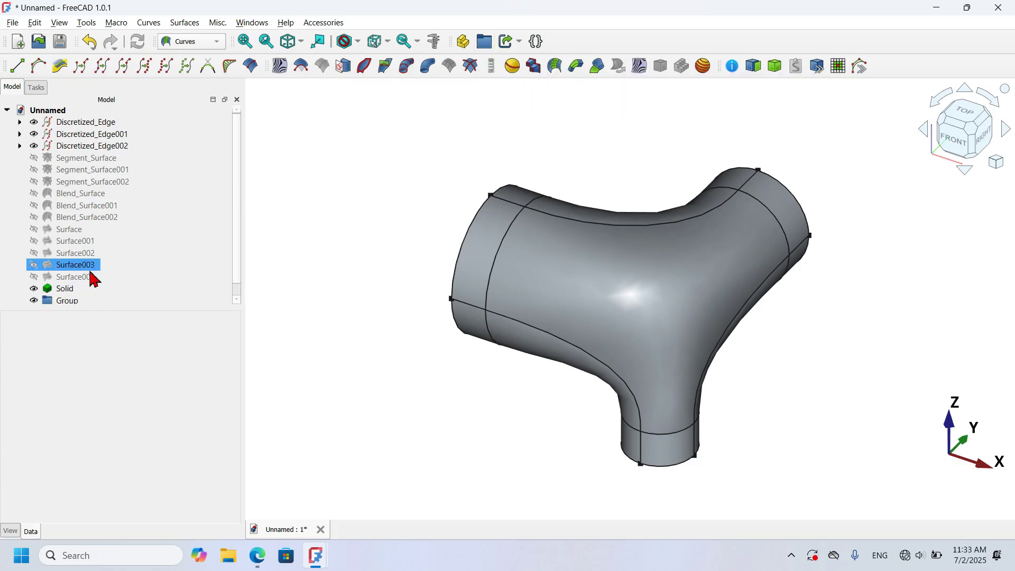
pyautogui.click(91, 278)
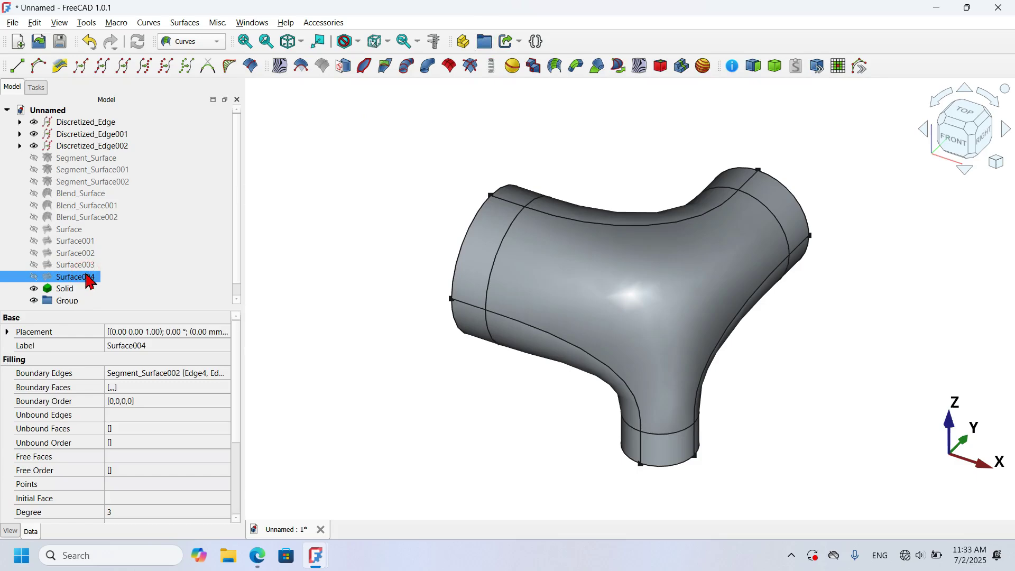
pyautogui.keyDown('shift'); pyautogui.click(111, 126); pyautogui.keyUp('shift')
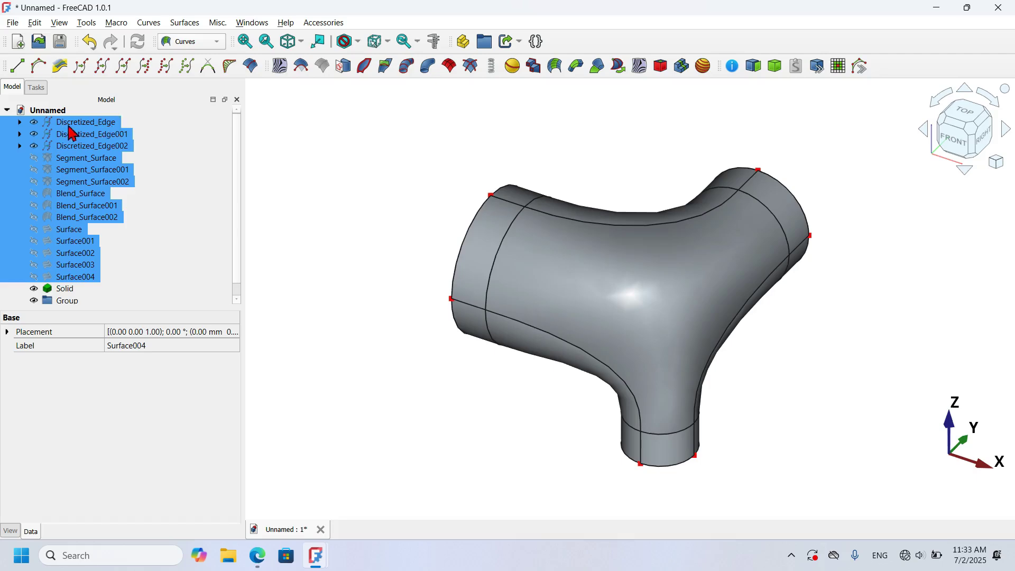
pyautogui.moveTo(106, 127); pyautogui.dragTo(39, 290)
pyautogui.click(35, 135)
pyautogui.click(34, 135)
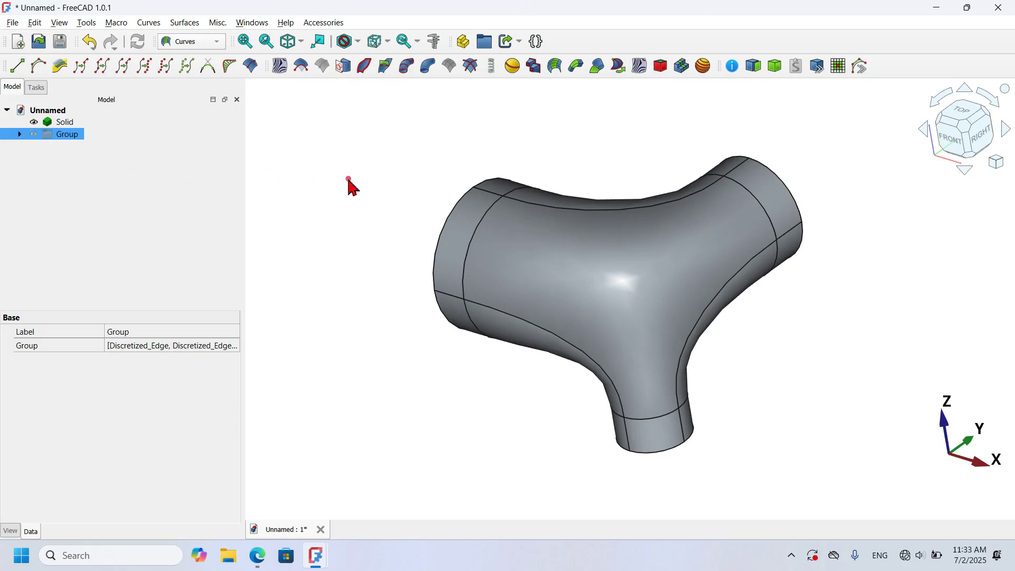
pyautogui.moveTo(353, 187); pyautogui.dragTo(350, 184)
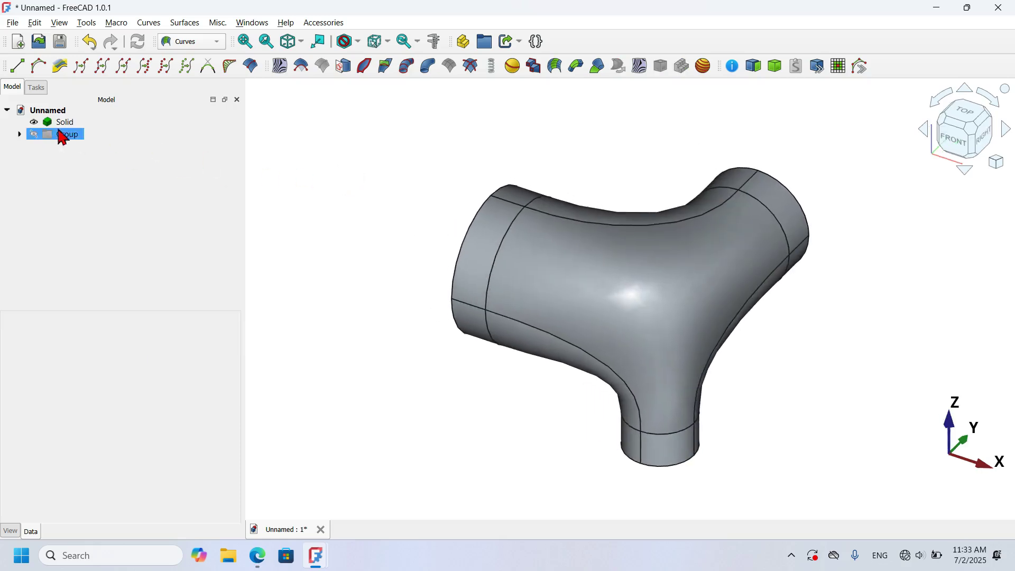
pyautogui.click(628, 194)
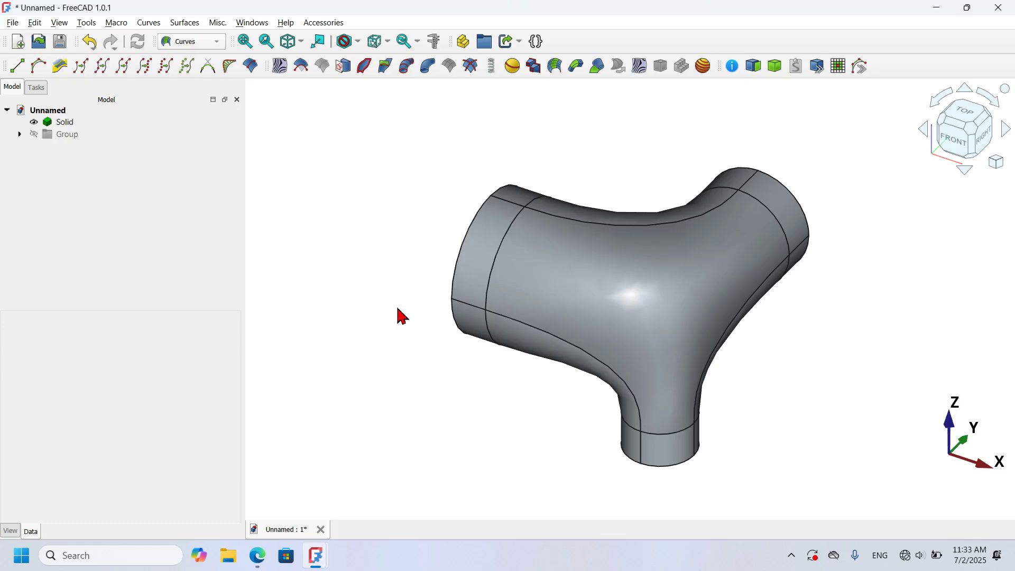
# Switch to the Part workbench.
pyautogui.moveTo(420, 266)
pyautogui.mouseDown()
pyautogui.moveTo(652, 308)
pyautogui.moveTo(537, 346)
pyautogui.moveTo(668, 271)
pyautogui.moveTo(677, 283)
pyautogui.mouseUp()
pyautogui.press('0')
pyautogui.click(209, 42)
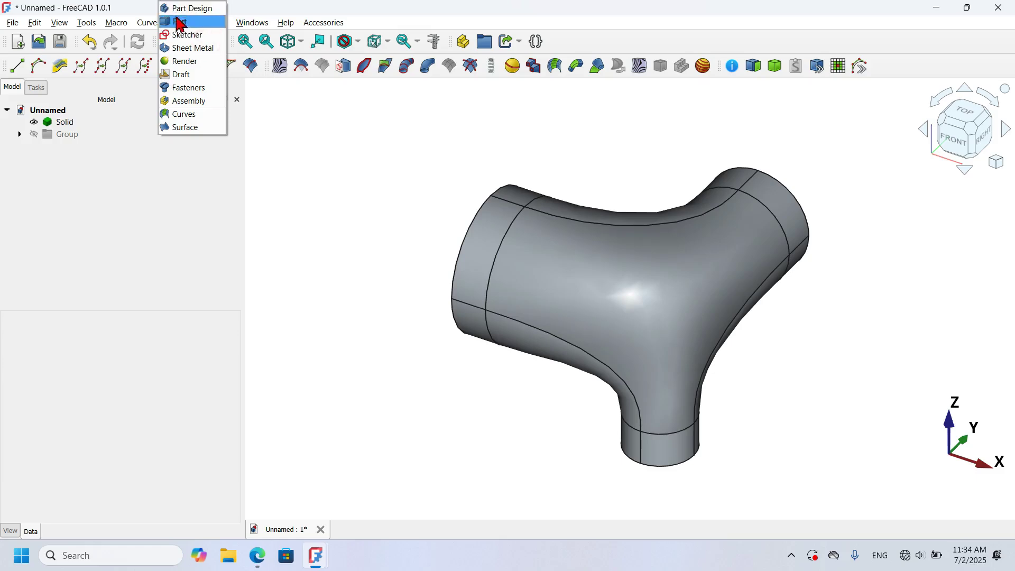
pyautogui.click(206, 24)
# Select the three round end cap faces and start Part Thickness on the solid.
pyautogui.moveTo(433, 175); pyautogui.dragTo(555, 125)
pyautogui.click(469, 248)
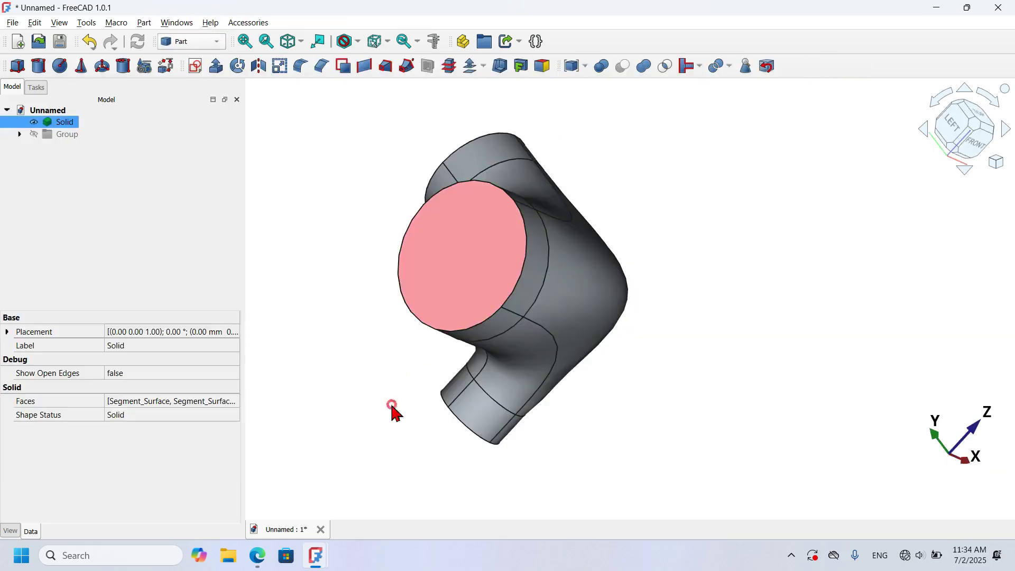
pyautogui.moveTo(392, 405); pyautogui.dragTo(474, 389, button='middle')
pyautogui.scroll(-2, 494, 395)
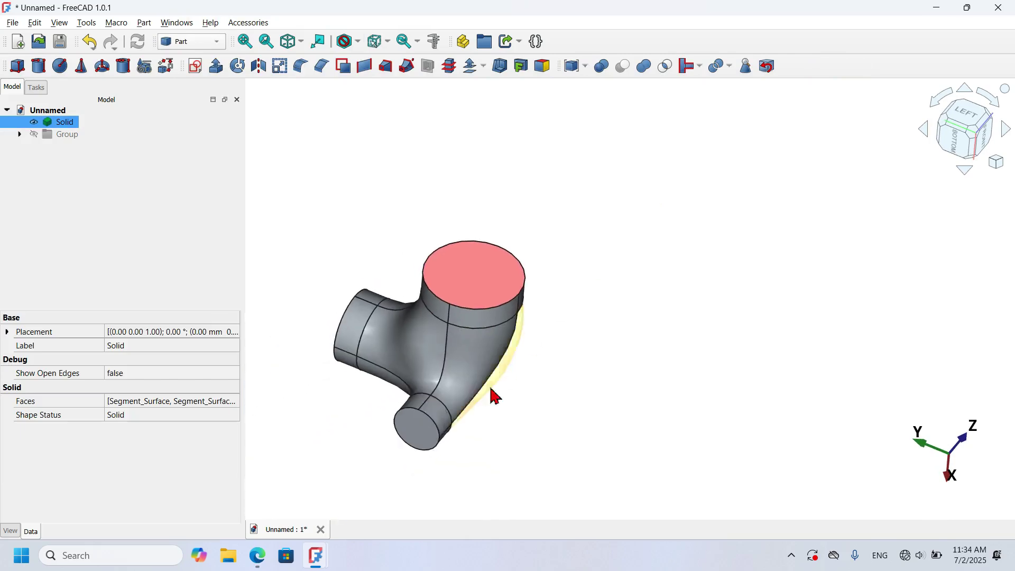
pyautogui.keyDown('ctrl'); pyautogui.click(417, 434); pyautogui.keyUp('ctrl')
pyautogui.moveTo(385, 358); pyautogui.dragTo(367, 344, button='middle')
pyautogui.keyDown('ctrl'); pyautogui.click(347, 333); pyautogui.keyUp('ctrl')
pyautogui.click(499, 64)
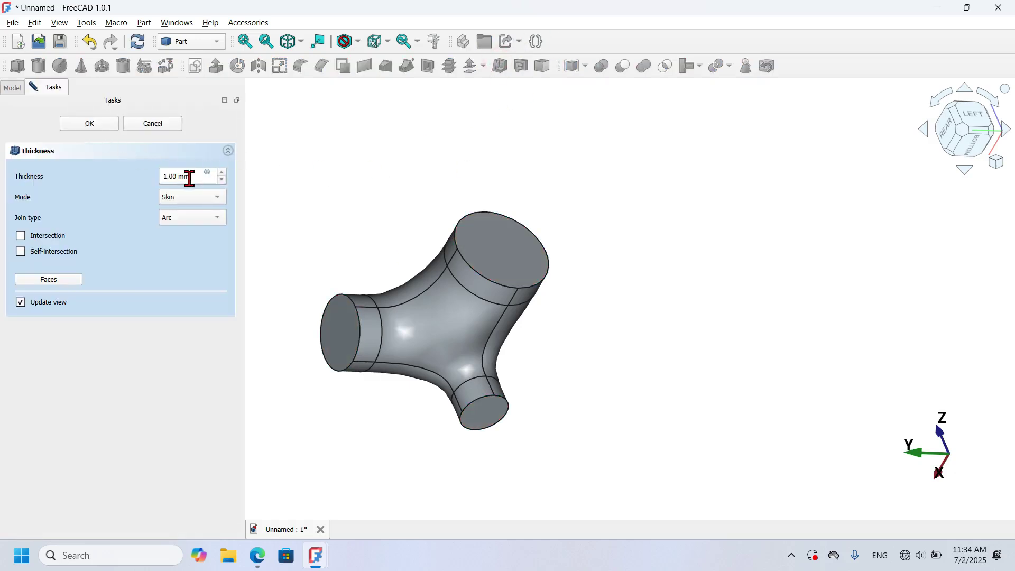
# Try a 1.4 mm thickness, which fails with a BRep_API error.
pyautogui.moveTo(189, 178); pyautogui.dragTo(105, 184)
pyautogui.click(392, 168)
pyautogui.click(191, 176)
pyautogui.click(99, 123)
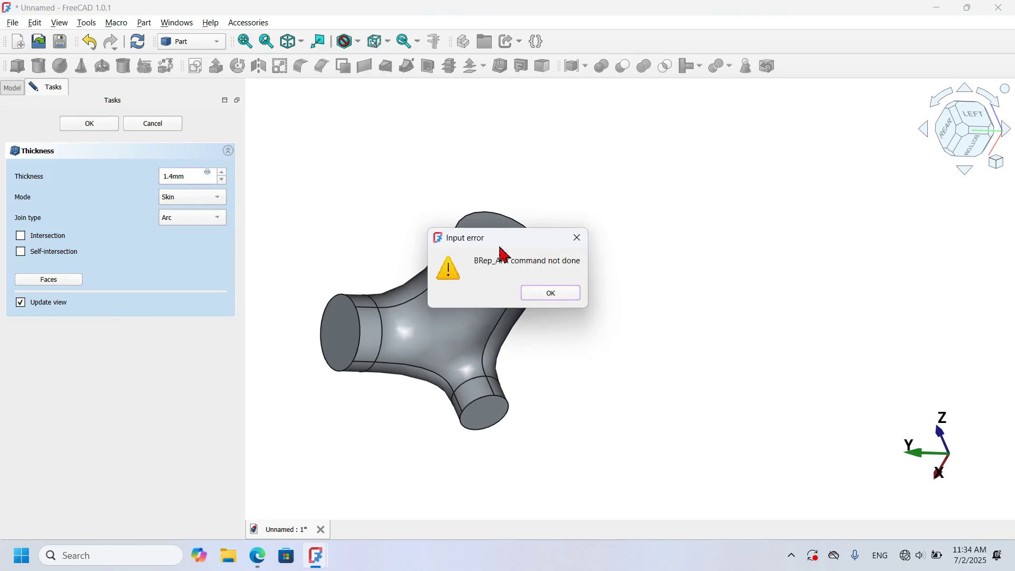
pyautogui.moveTo(502, 241); pyautogui.dragTo(624, 177)
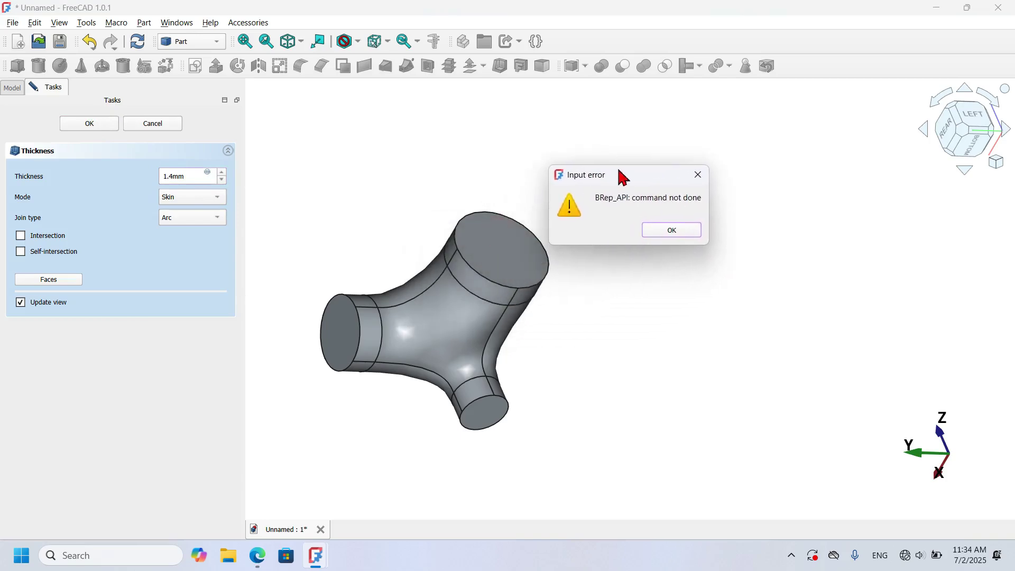
pyautogui.click(696, 173)
# Retry with 1 mm and -1 thicknesses, both failing, then cancel the Thickness task.
pyautogui.doubleClick(193, 181)
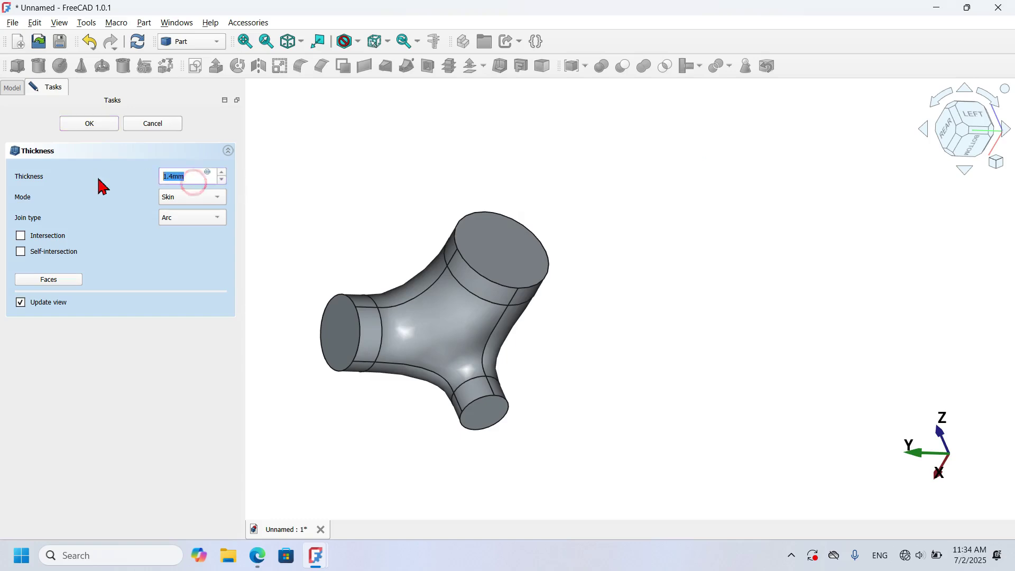
pyautogui.click(104, 128)
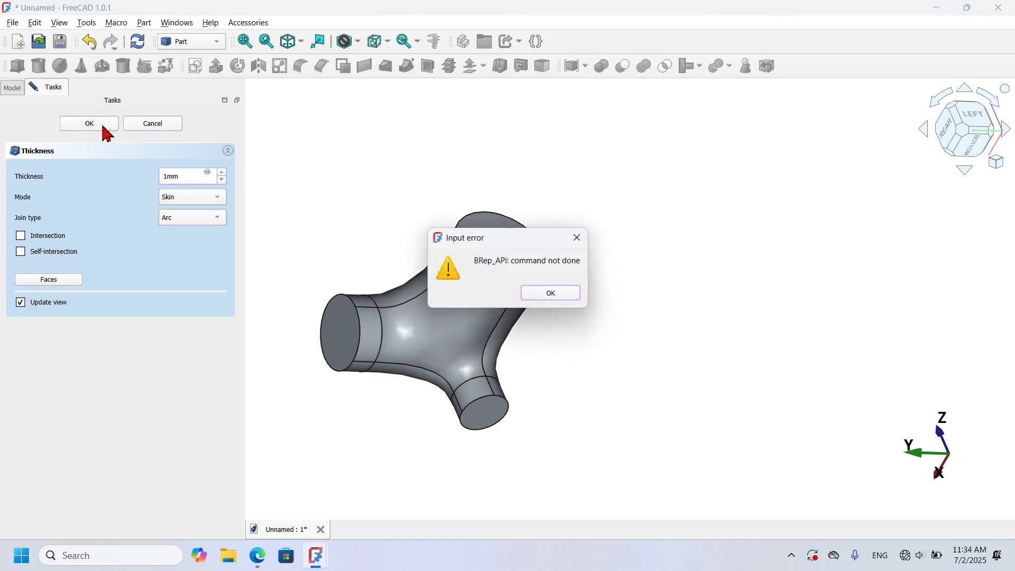
pyautogui.click(559, 296)
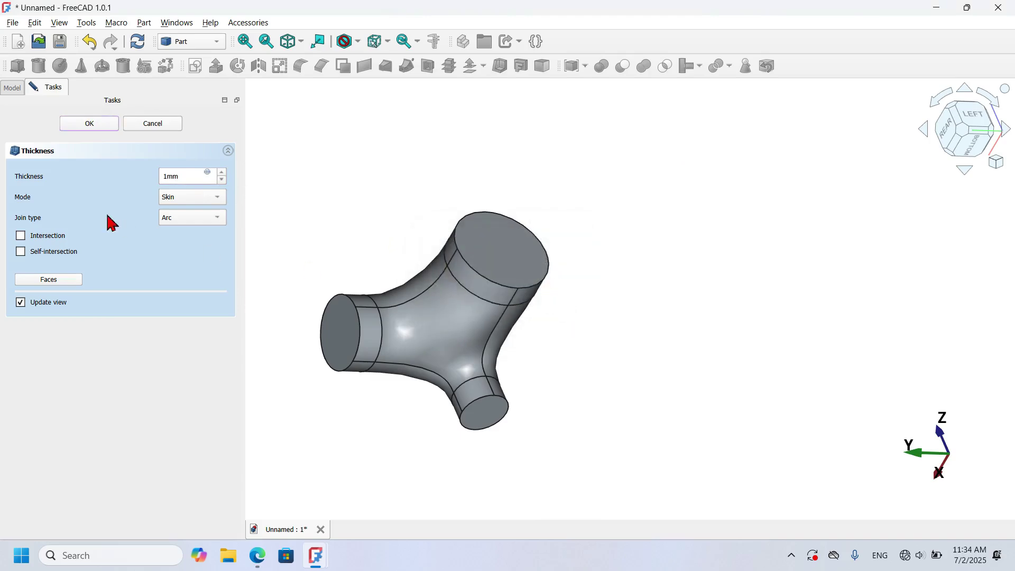
pyautogui.doubleClick(181, 178)
pyautogui.click(509, 216)
pyautogui.click(95, 126)
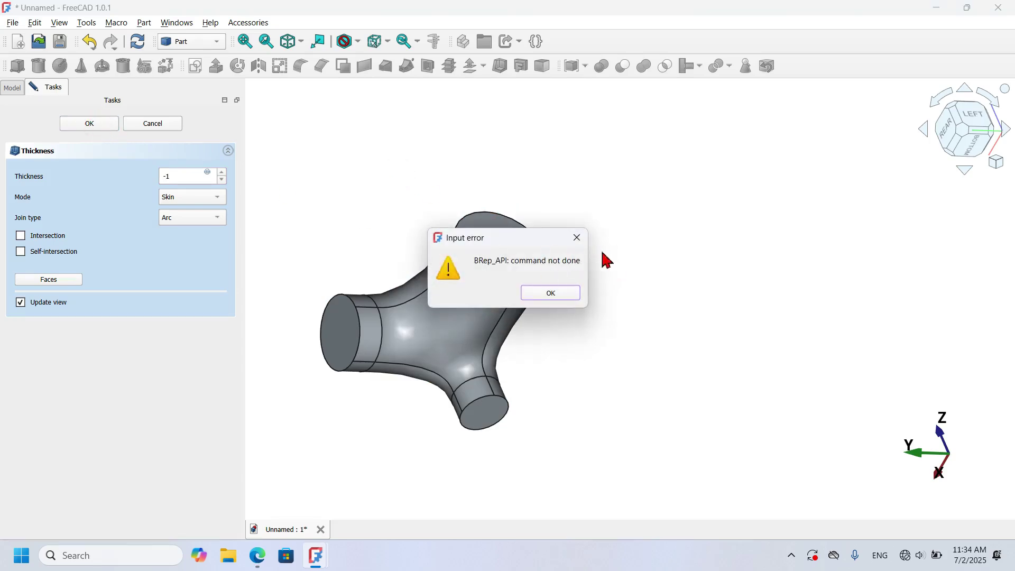
pyautogui.click(576, 237)
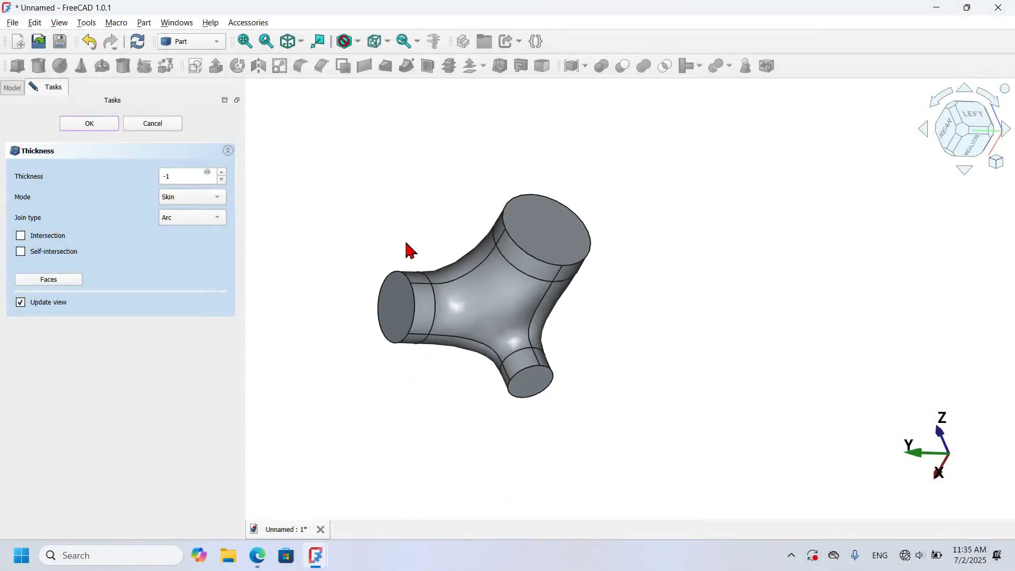
pyautogui.scroll(3, 411, 250)
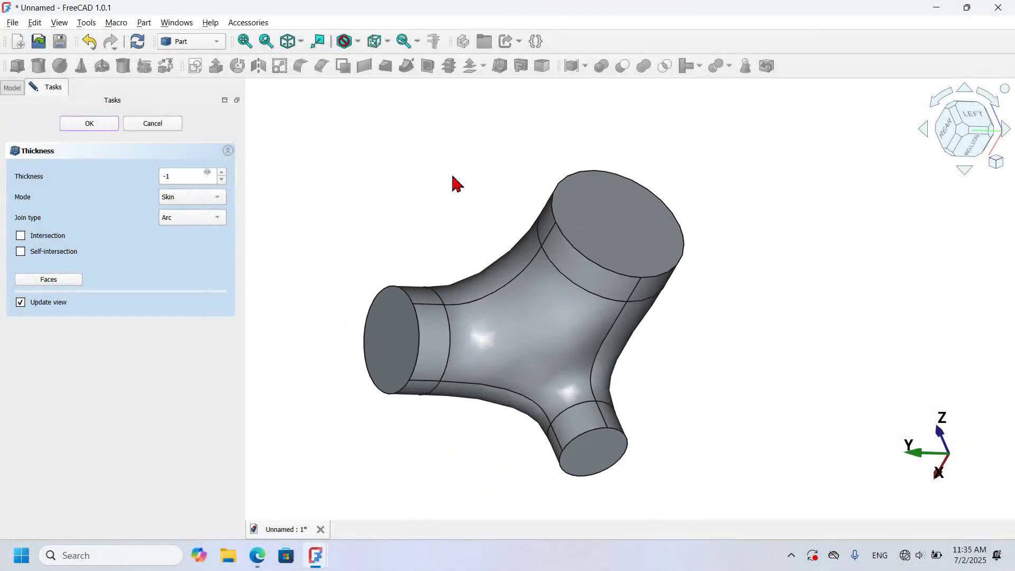
pyautogui.click(159, 125)
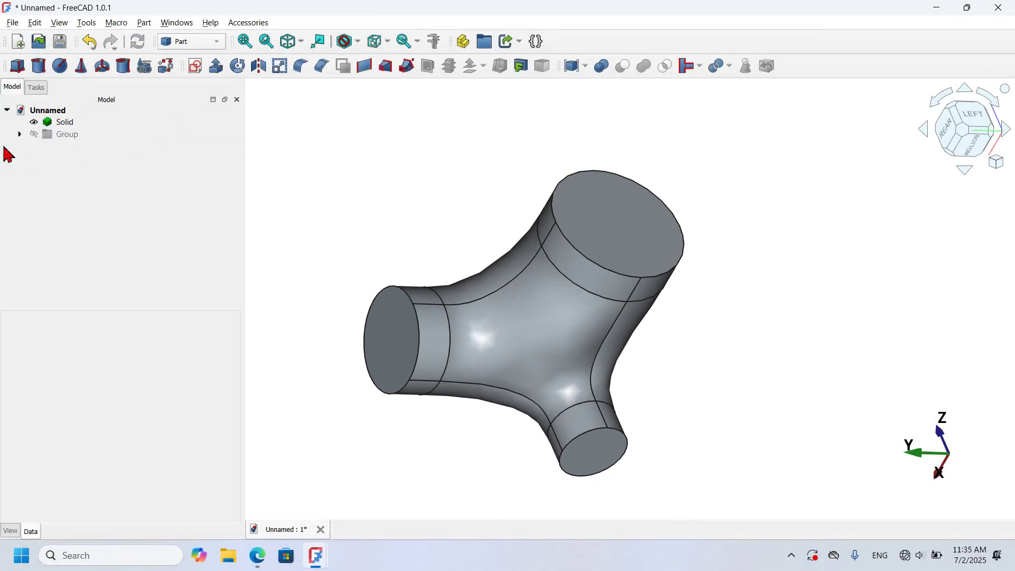
# Expand Group and its Discretized_Edge items to reveal the end cylinders.
pyautogui.click(67, 135)
pyautogui.click(19, 134)
pyautogui.click(50, 147)
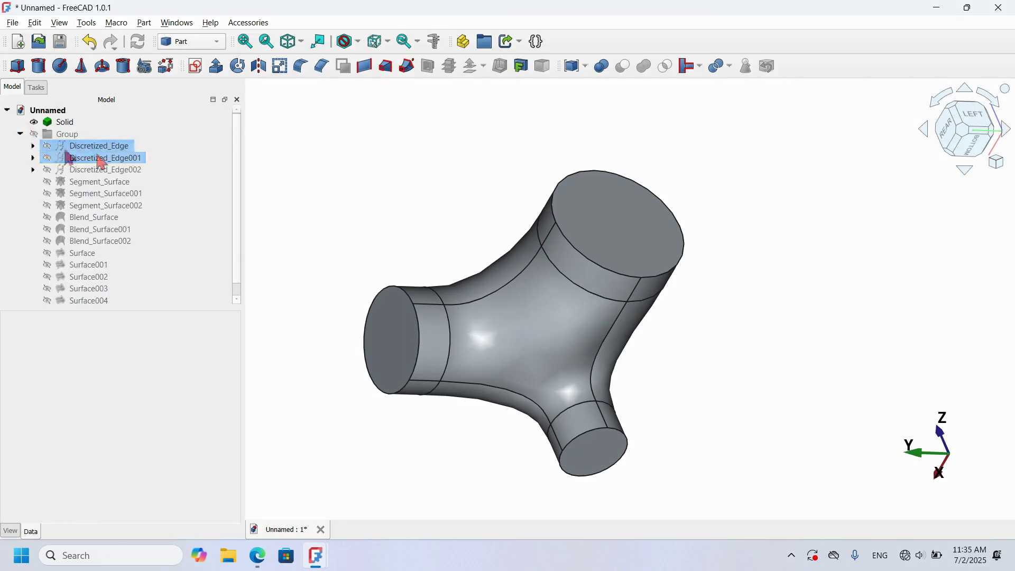
pyautogui.click(32, 146)
pyautogui.click(49, 170)
pyautogui.click(32, 170)
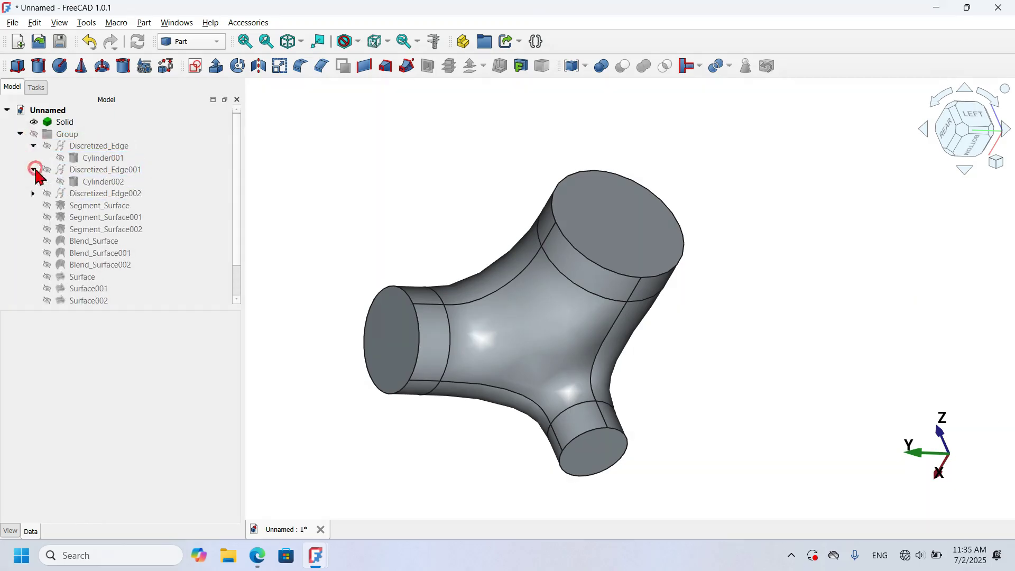
pyautogui.click(33, 193)
# Set Cylinder002's radius to 20 mm.
pyautogui.click(117, 158)
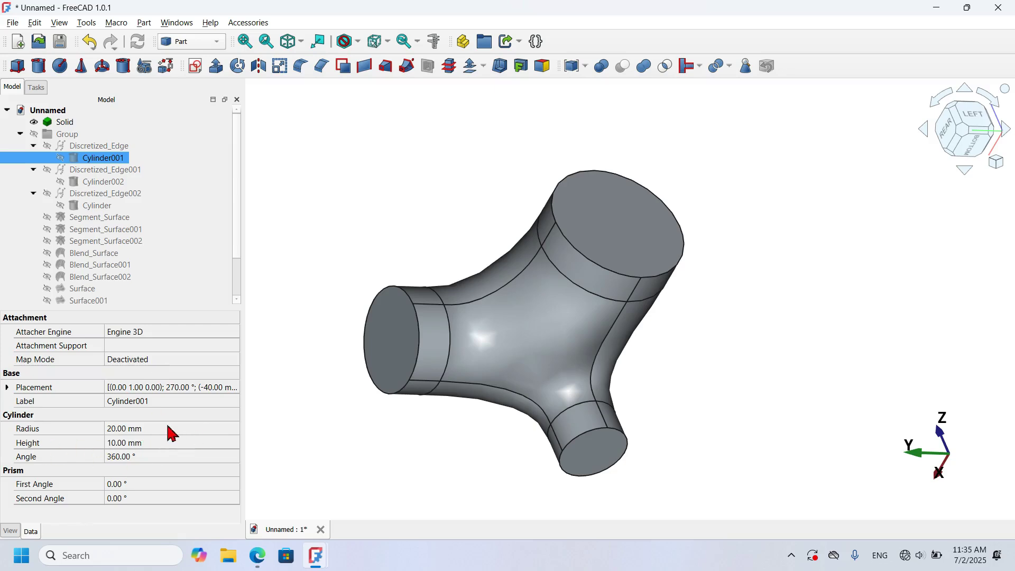
pyautogui.keyDown('ctrl'); pyautogui.click(125, 182); pyautogui.keyUp('ctrl')
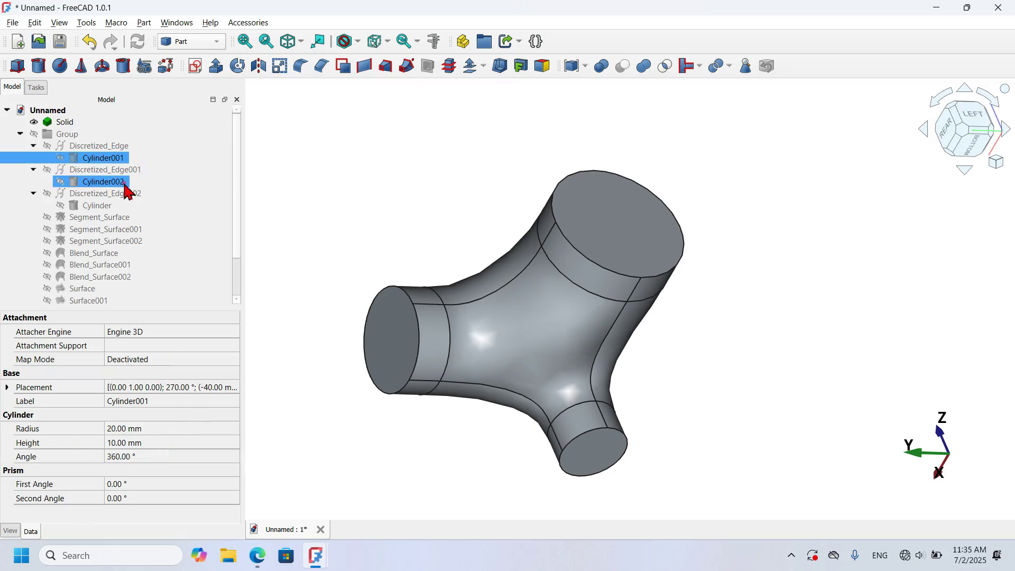
pyautogui.click(125, 182)
pyautogui.click(163, 429)
pyautogui.write('2')
pyautogui.press('Return')
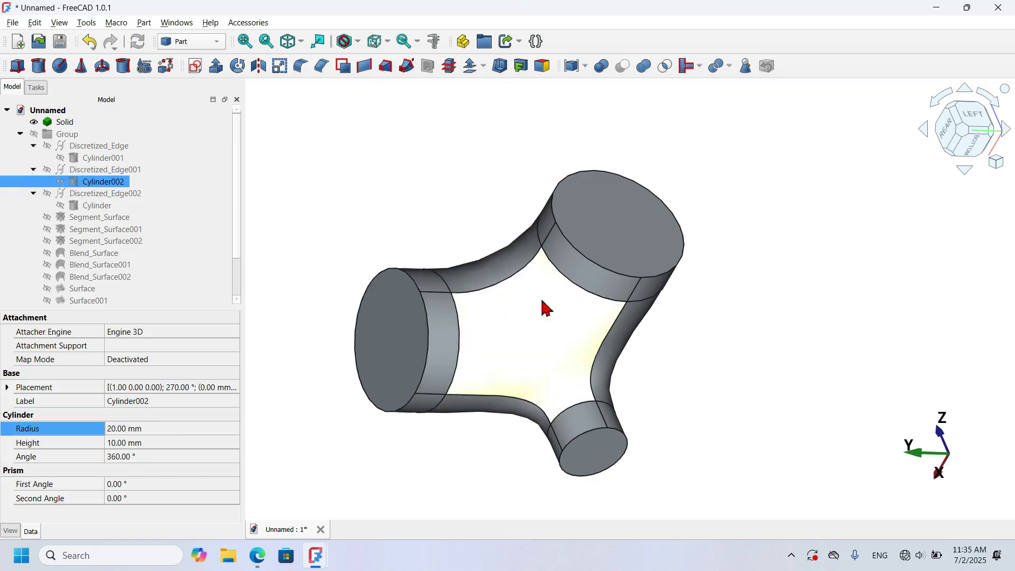
# Set Cylinder's radius to 20 mm as well and inspect the rebuilt junction.
pyautogui.keyDown('ctrl'); pyautogui.click(49, 204); pyautogui.keyUp('ctrl')
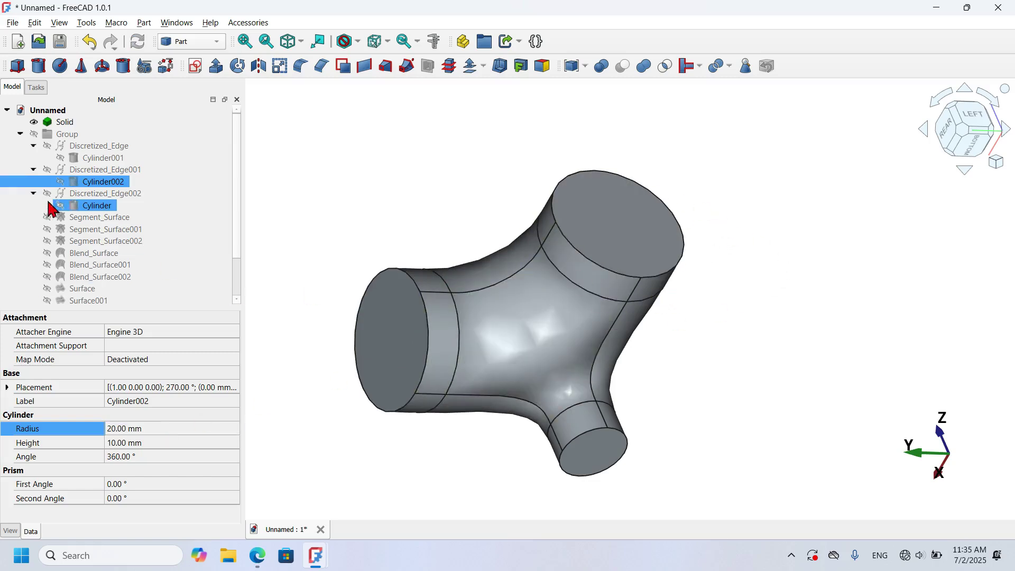
pyautogui.click(94, 210)
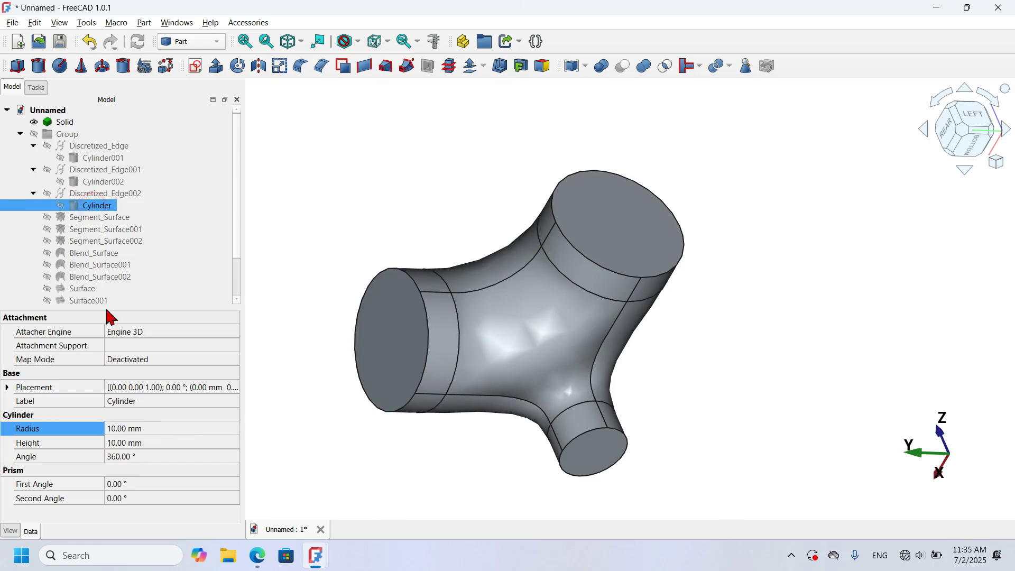
pyautogui.click(176, 427)
pyautogui.write('2')
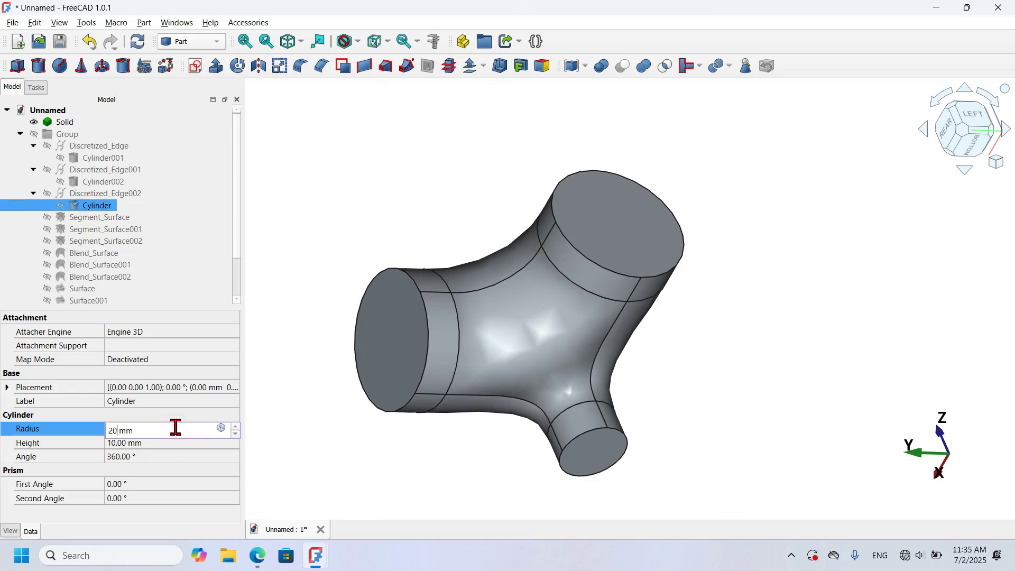
pyautogui.press('Return')
pyautogui.moveTo(477, 253); pyautogui.dragTo(502, 295)
pyautogui.click(681, 344)
pyautogui.moveTo(681, 345)
pyautogui.mouseDown()
pyautogui.moveTo(770, 297)
pyautogui.moveTo(405, 351)
pyautogui.moveTo(676, 336)
pyautogui.mouseUp()
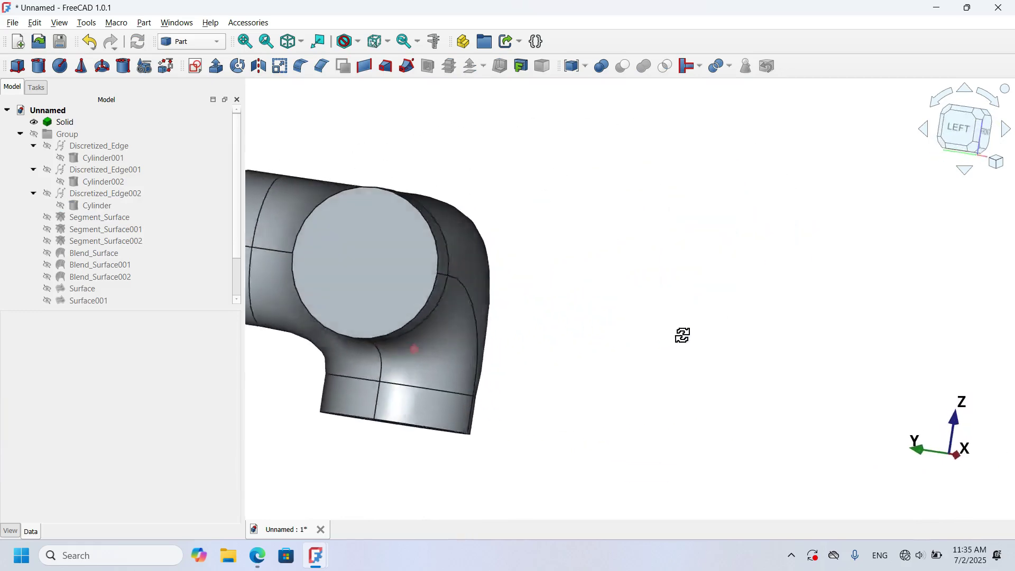
# Select the solid's three round end faces.
pyautogui.click(380, 267)
pyautogui.scroll(-3, 590, 237)
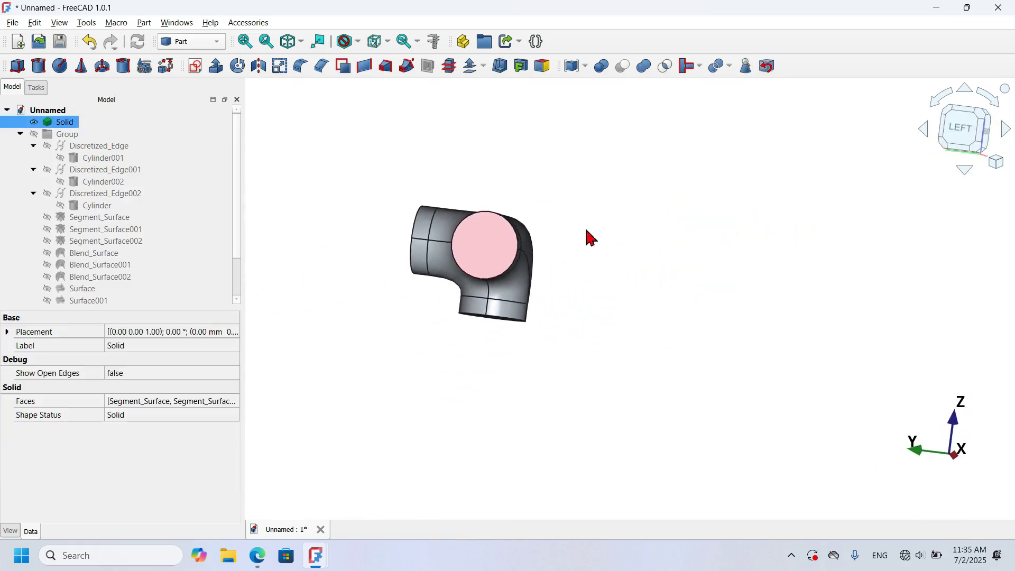
pyautogui.moveTo(358, 331); pyautogui.dragTo(519, 310)
pyautogui.scroll(-3, 519, 310)
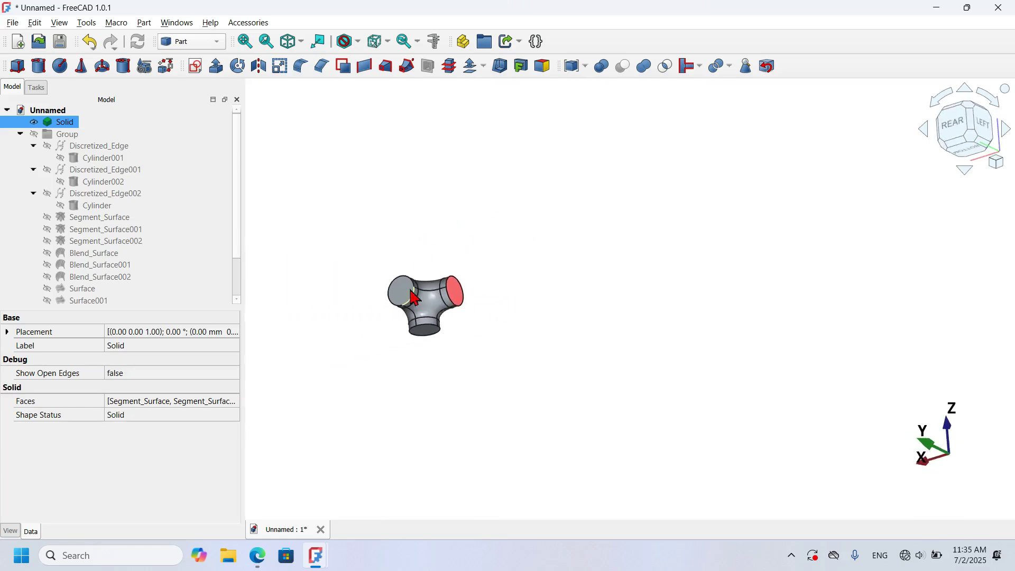
pyautogui.scroll(3, 413, 297)
pyautogui.keyDown('ctrl'); pyautogui.click(393, 288); pyautogui.keyUp('ctrl')
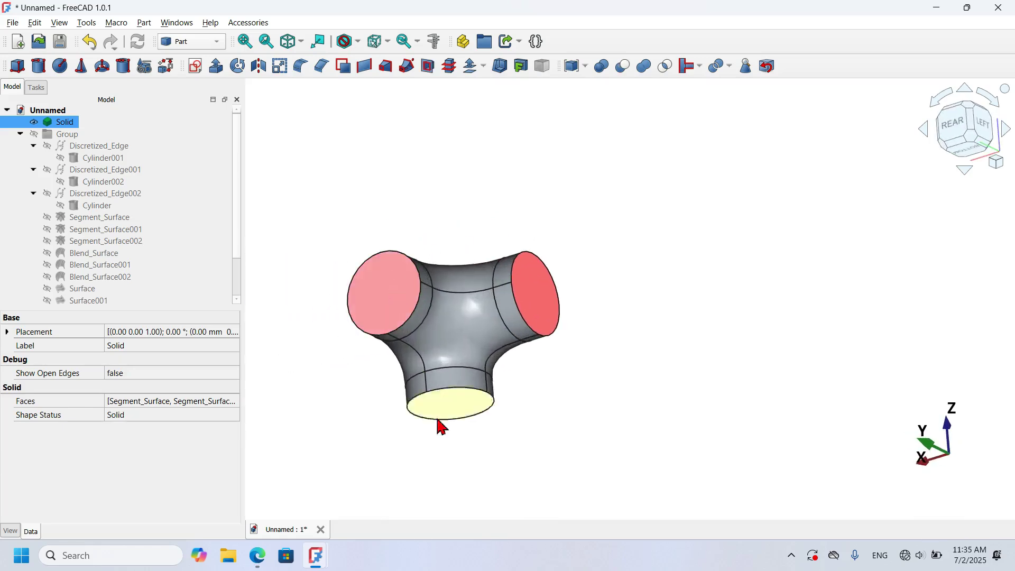
pyautogui.keyDown('ctrl'); pyautogui.click(458, 409); pyautogui.keyUp('ctrl')
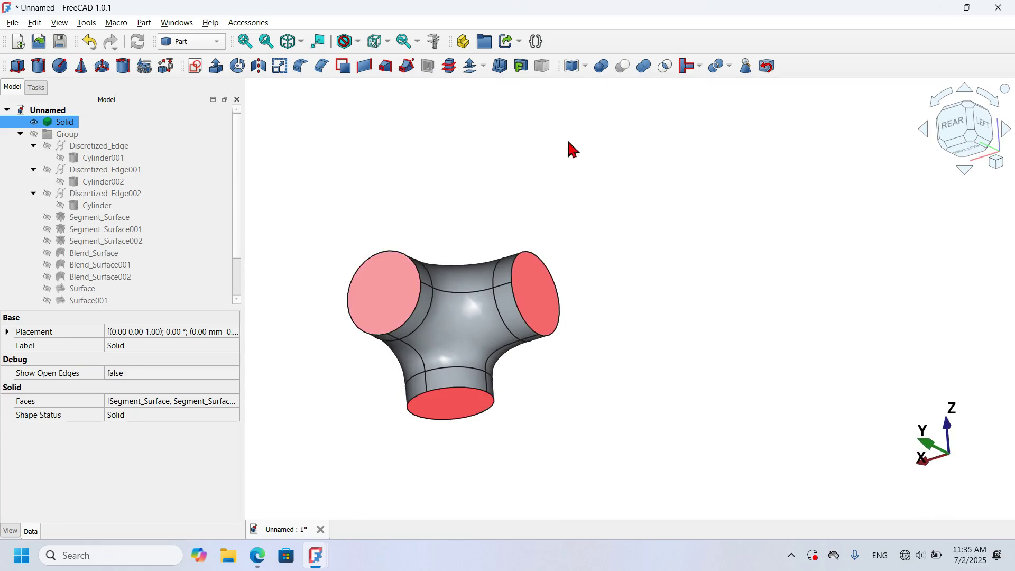
# Apply a 1 mm Skin Thickness with Arc joins, which fails with an input error.
pyautogui.click(500, 66)
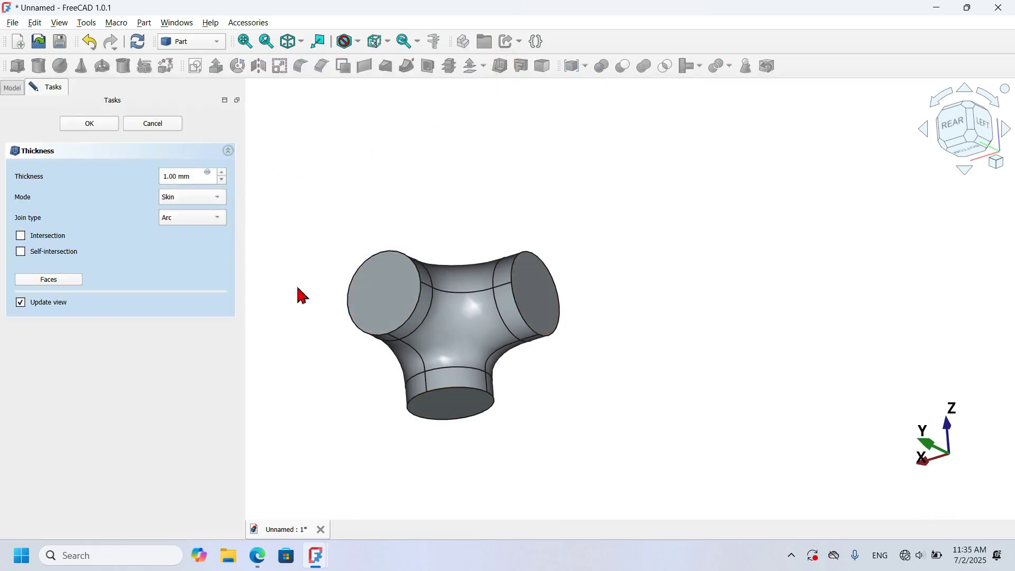
pyautogui.scroll(2, 395, 240)
pyautogui.moveTo(516, 283); pyautogui.dragTo(465, 272, button='middle')
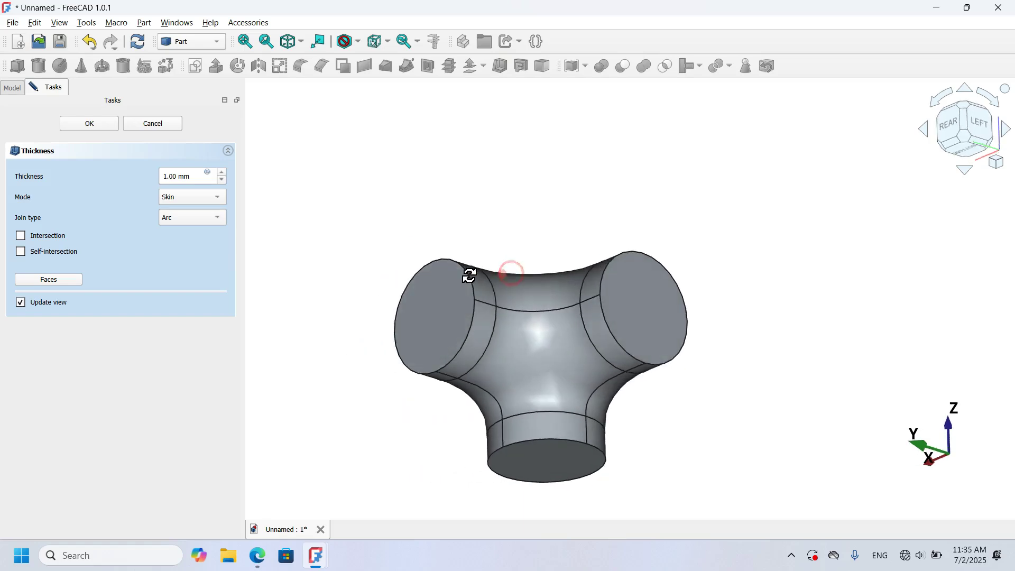
pyautogui.click(94, 127)
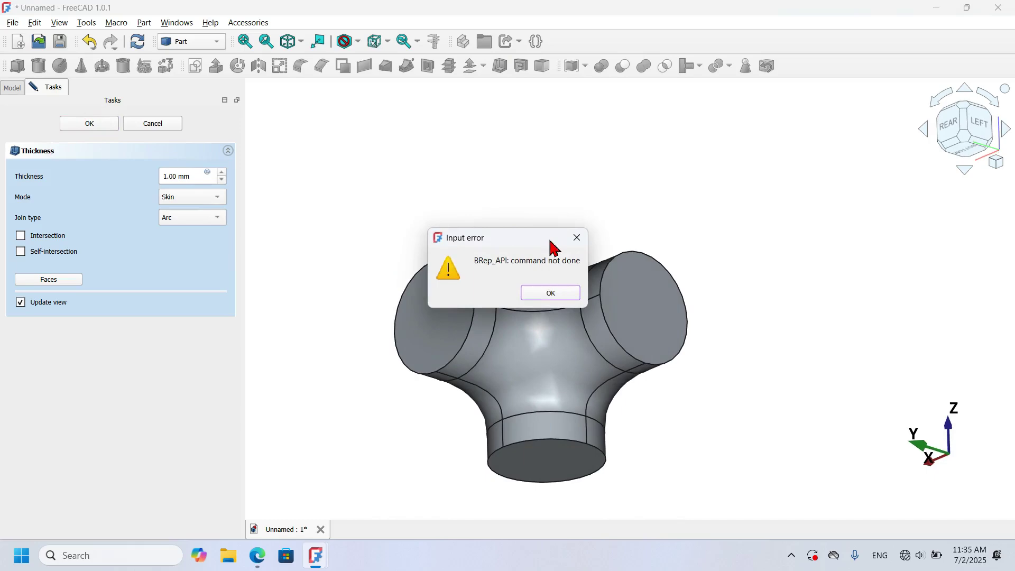
pyautogui.moveTo(520, 245); pyautogui.dragTo(621, 170)
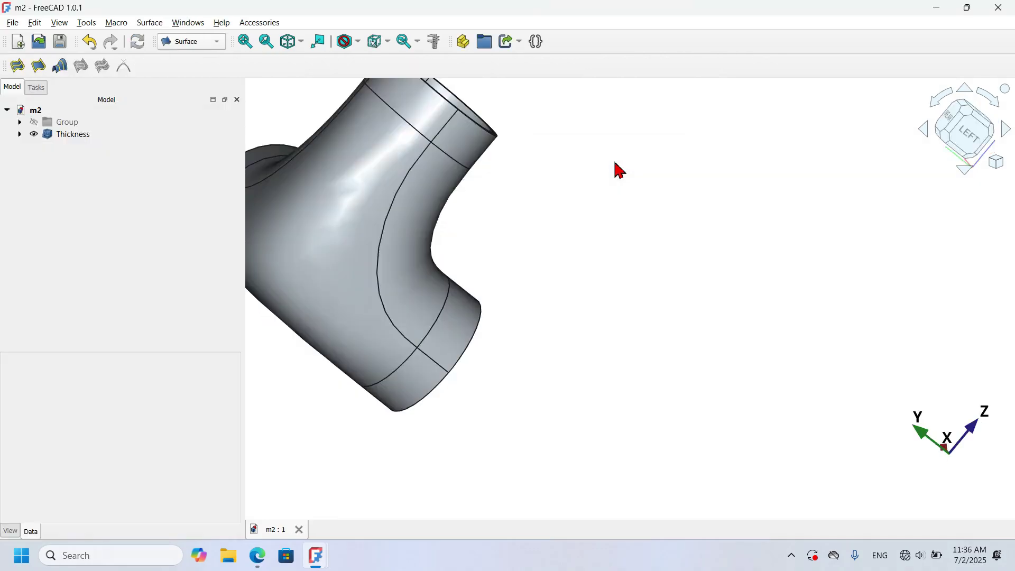
# Inspect the m2 reference tee and read its Cylinder001, Cylinder002 and Cylinder radii (15 mm).
pyautogui.moveTo(541, 222); pyautogui.dragTo(444, 269, button='middle')
pyautogui.press('0')
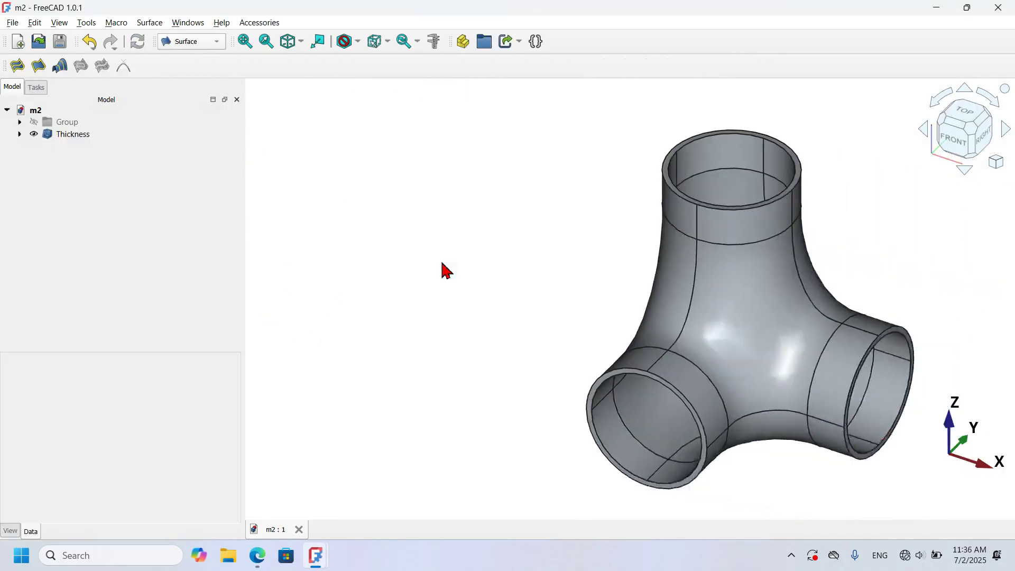
pyautogui.moveTo(594, 161); pyautogui.dragTo(627, 268, button='middle')
pyautogui.press('0')
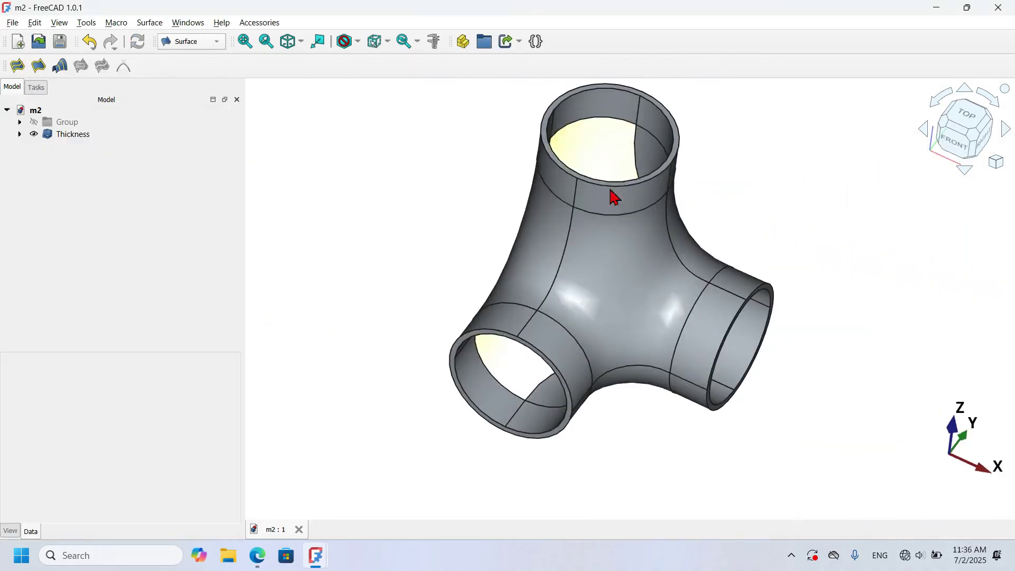
pyautogui.click(66, 122)
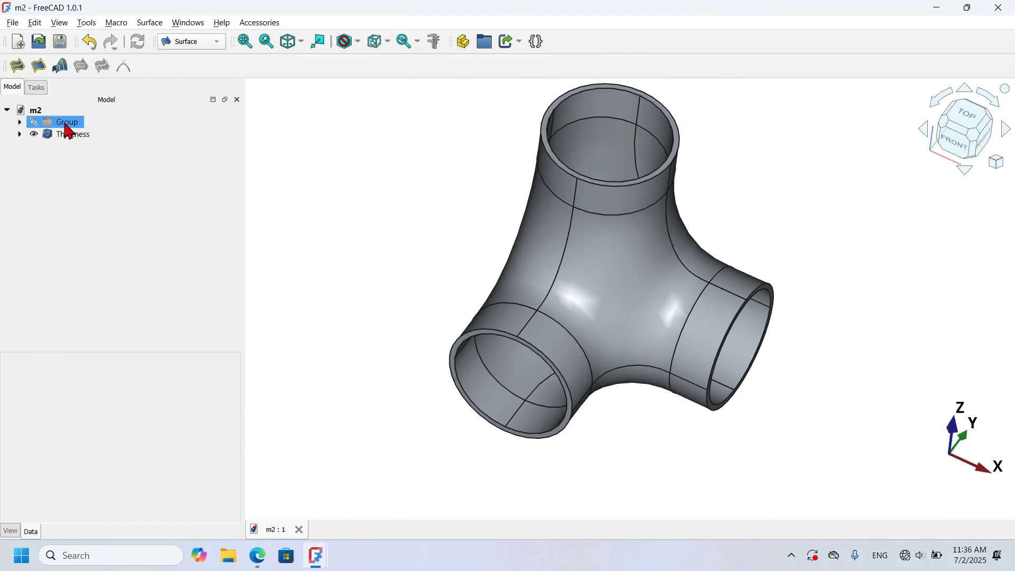
pyautogui.click(20, 123)
pyautogui.click(119, 149)
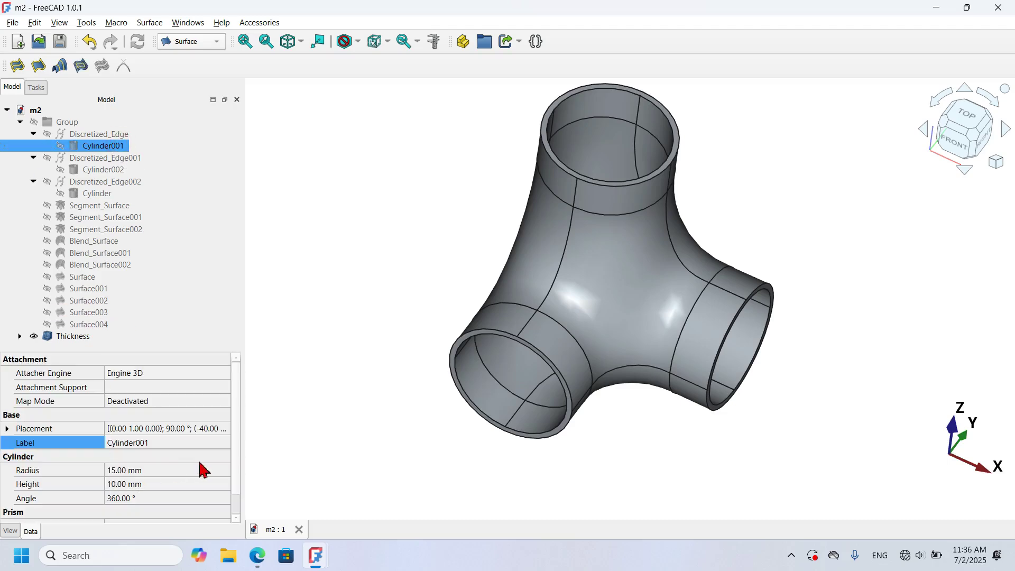
pyautogui.click(100, 170)
pyautogui.click(100, 194)
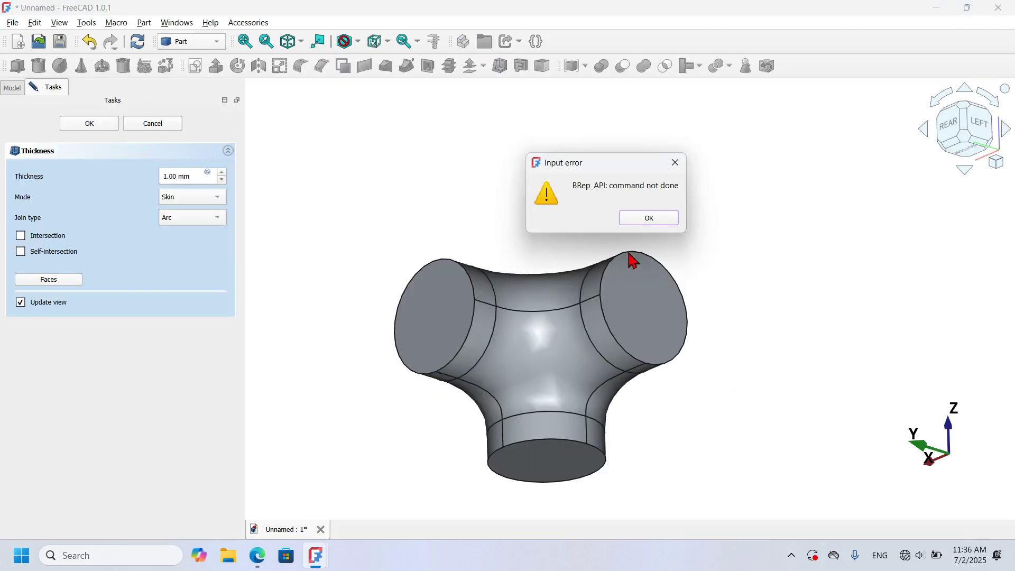
# Cancel the failed Thickness and set Cylinder001's radius to 15 mm.
pyautogui.click(649, 217)
pyautogui.click(173, 127)
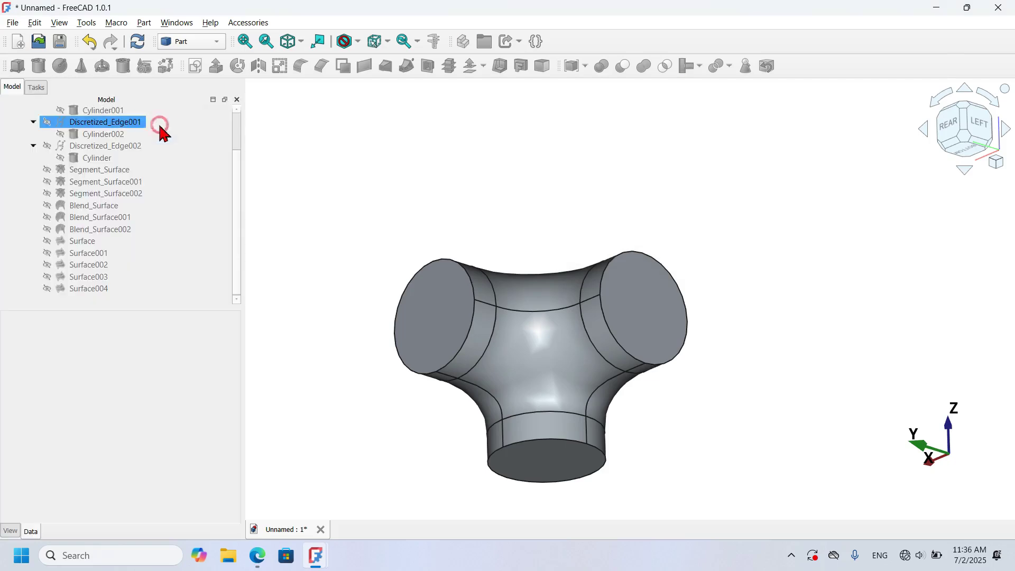
pyautogui.click(140, 134)
pyautogui.click(103, 110)
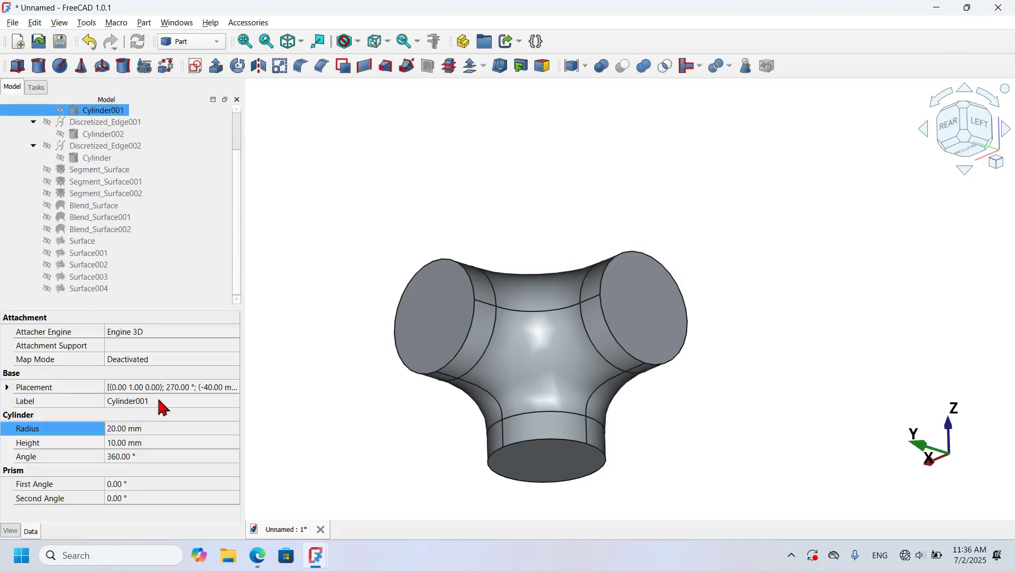
pyautogui.click(189, 429)
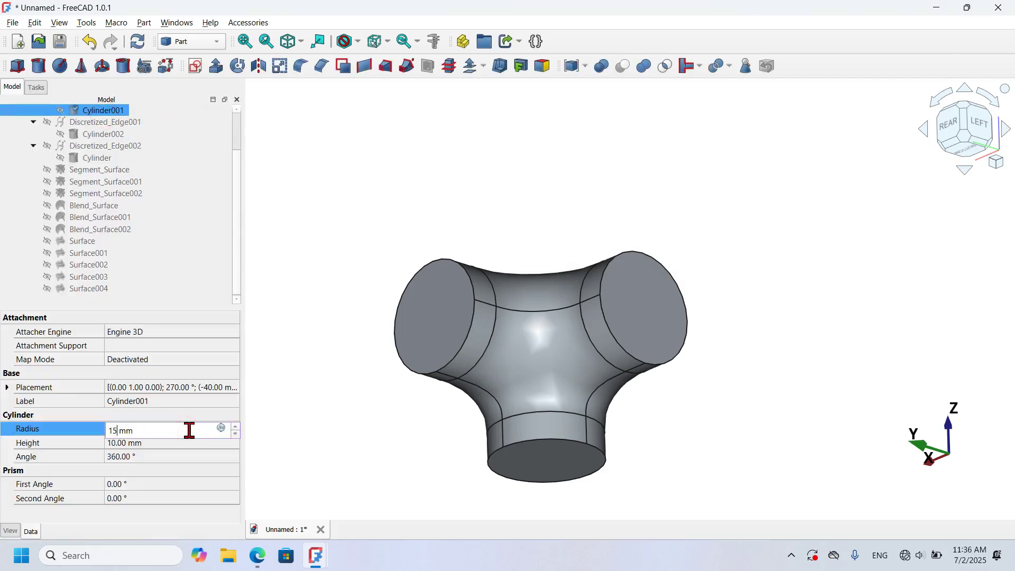
pyautogui.press('Return')
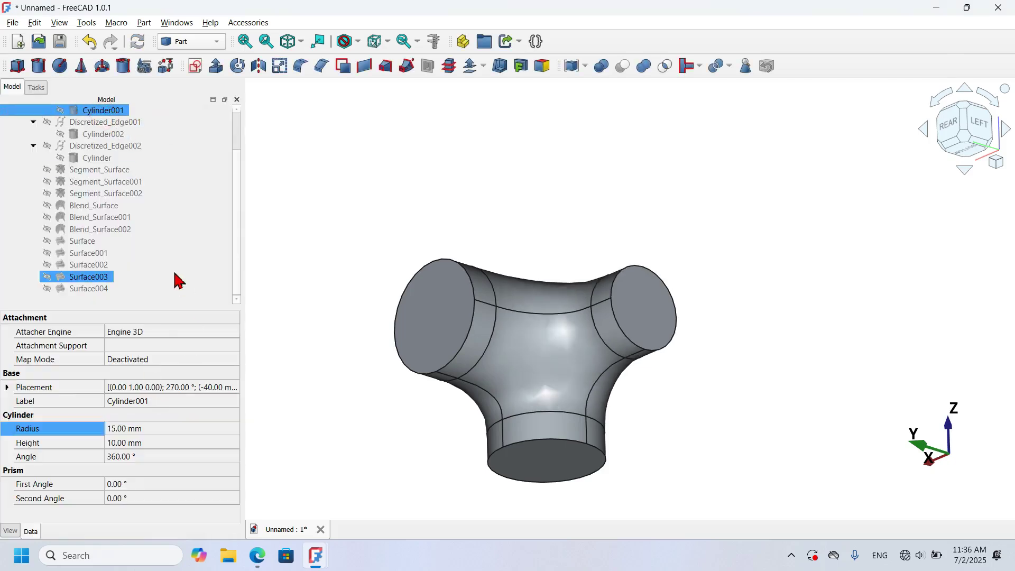
# Set Cylinder002 and Cylinder radii to 15 mm too.
pyautogui.click(111, 134)
pyautogui.click(178, 429)
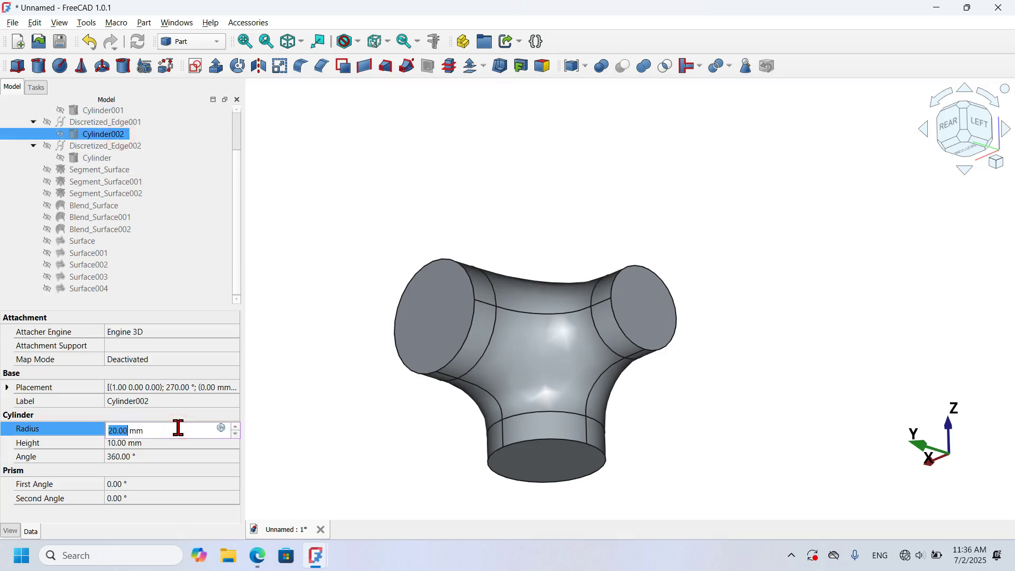
pyautogui.press('Return')
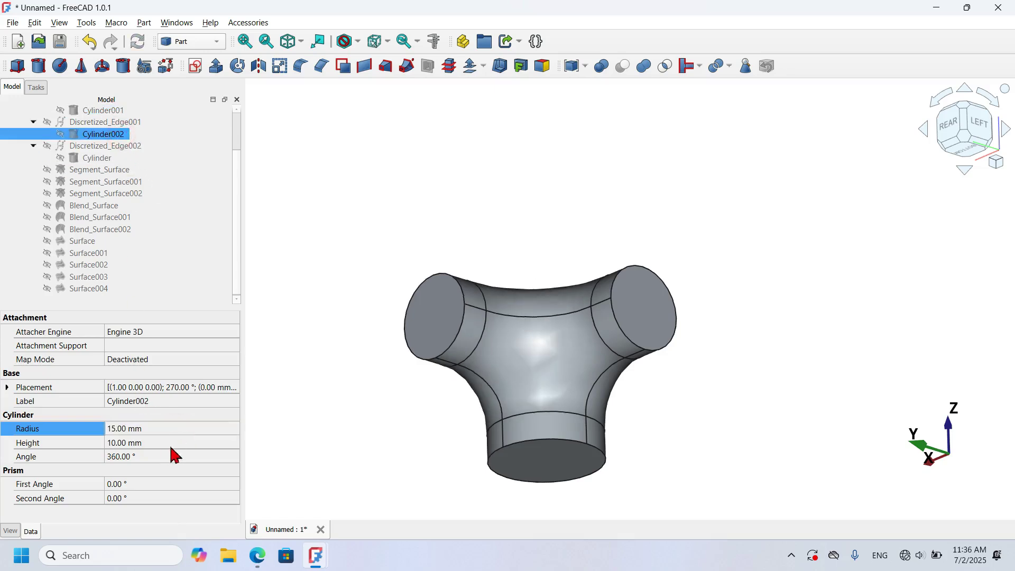
pyautogui.click(103, 158)
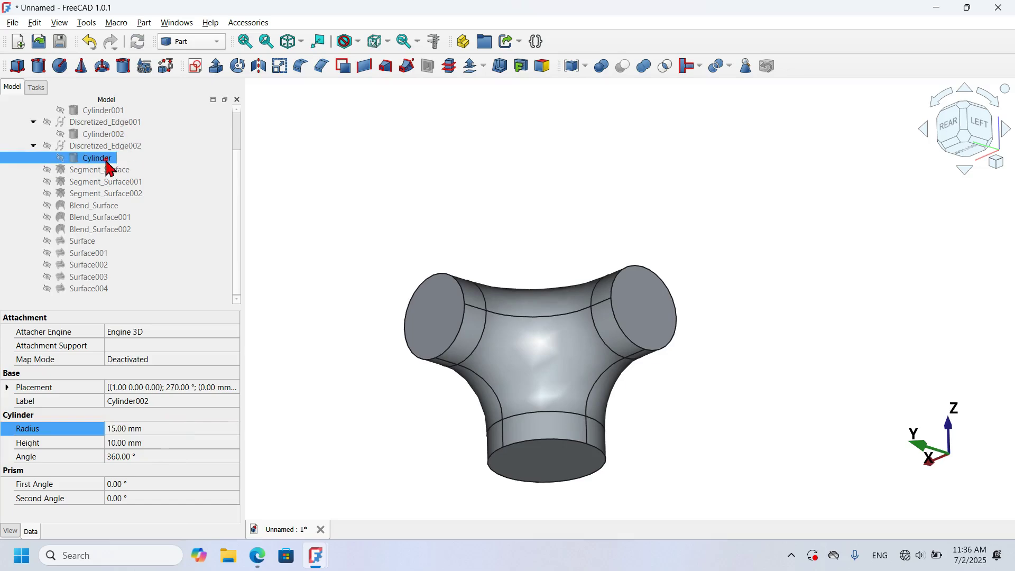
pyautogui.click(205, 428)
pyautogui.write('15')
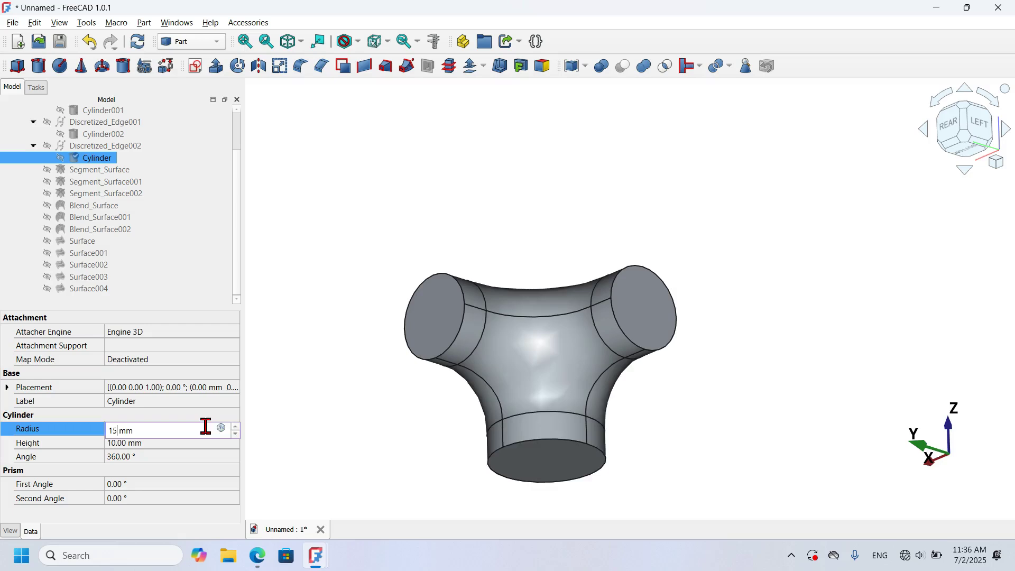
pyautogui.press('Return')
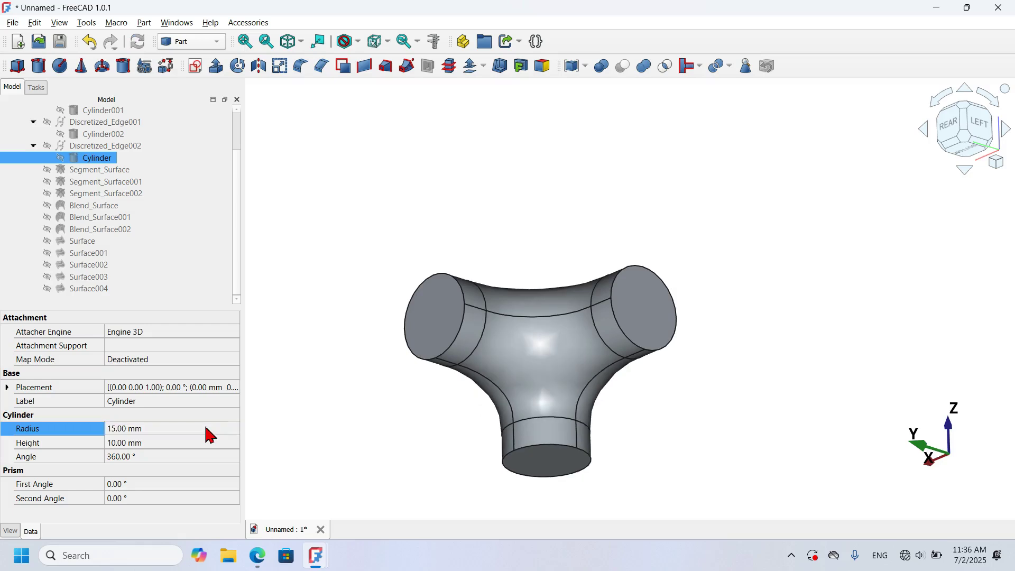
# Select the right, left and bottom round end faces of the junction.
pyautogui.click(365, 259)
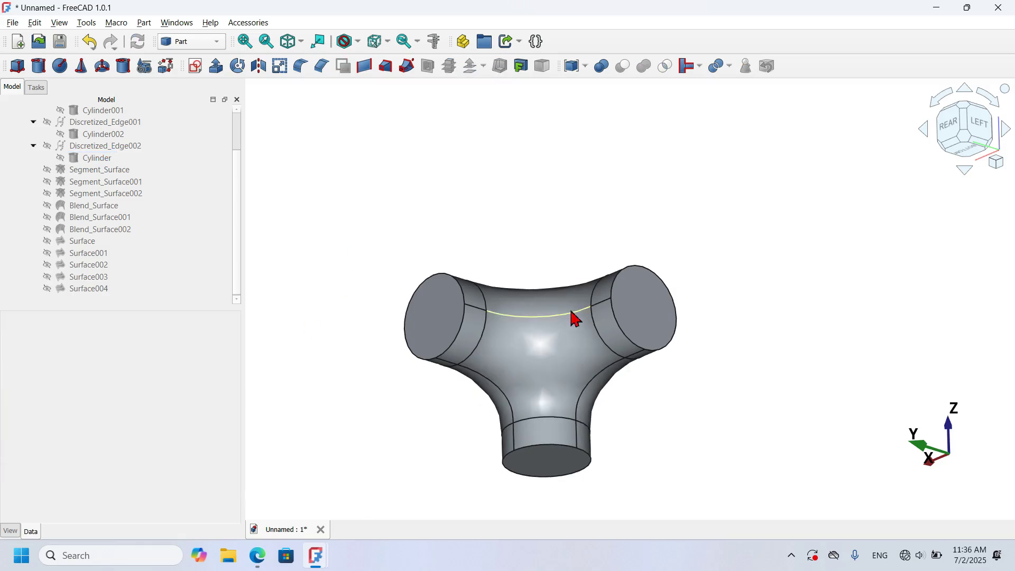
pyautogui.scroll(1, 575, 317)
pyautogui.click(667, 305)
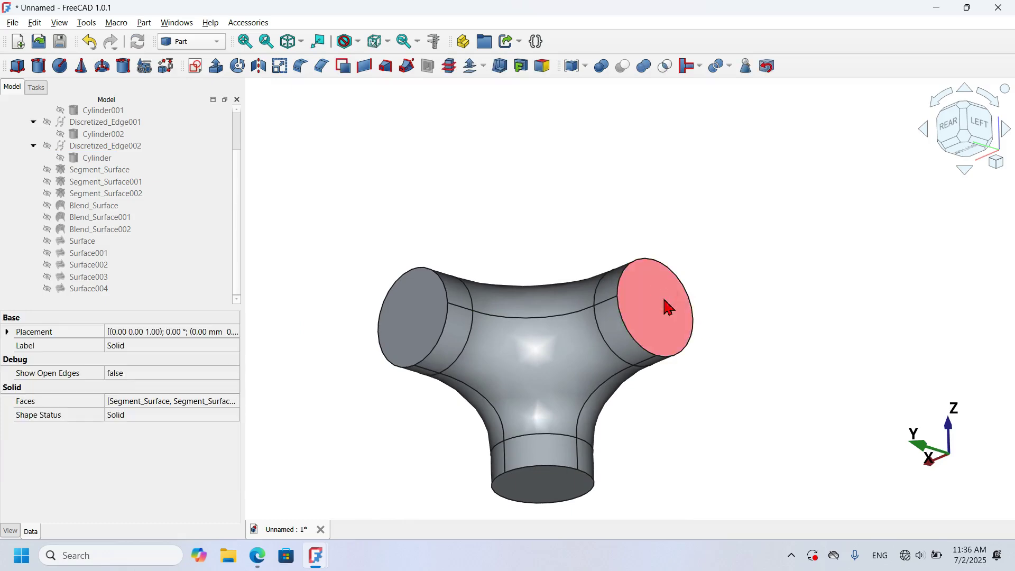
pyautogui.keyDown('ctrl'); pyautogui.click(423, 306); pyautogui.keyUp('ctrl')
pyautogui.keyDown('ctrl'); pyautogui.click(543, 497); pyautogui.keyUp('ctrl')
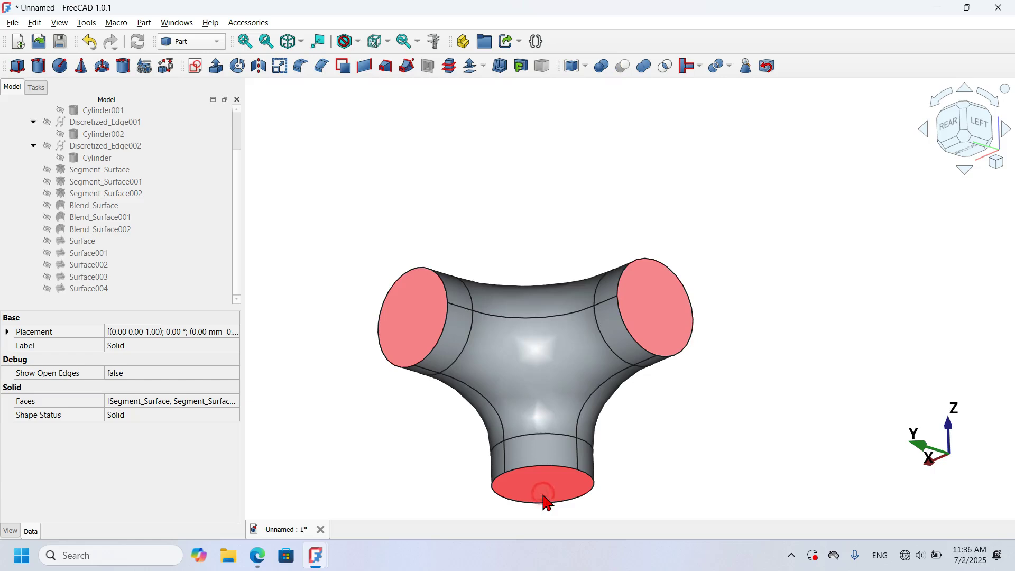
pyautogui.click(499, 66)
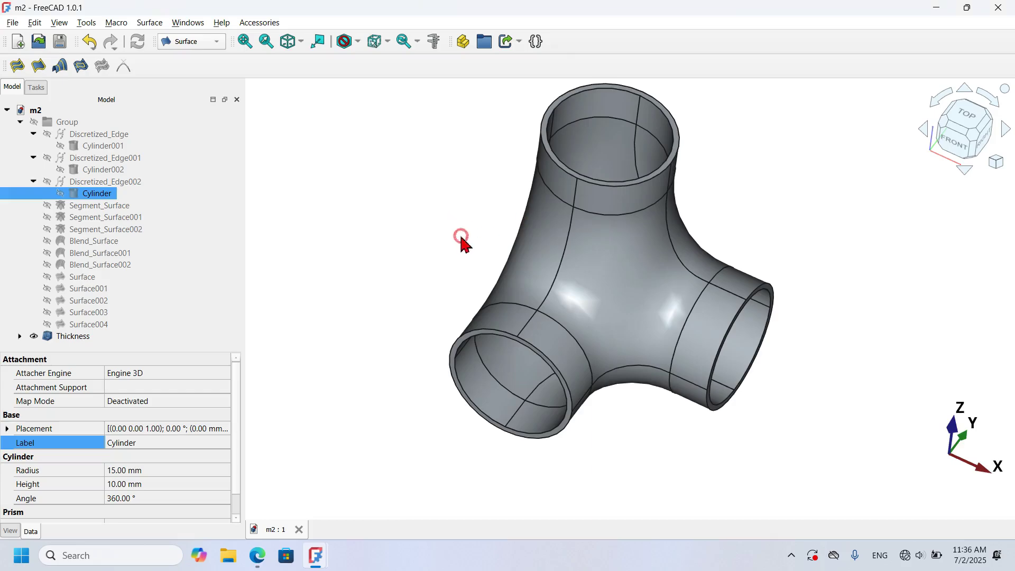
pyautogui.moveTo(462, 239); pyautogui.dragTo(525, 271)
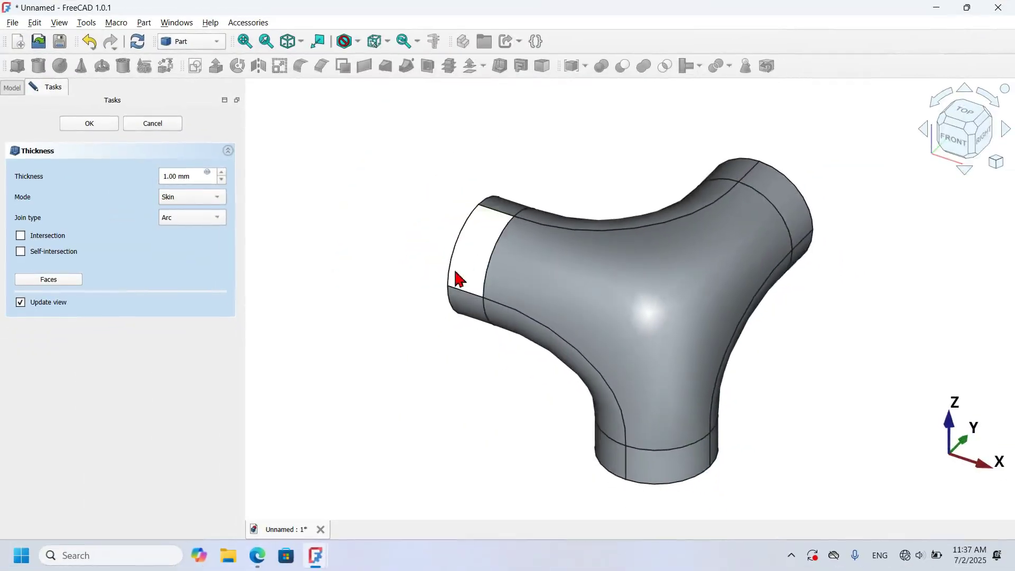
pyautogui.moveTo(465, 275); pyautogui.dragTo(601, 297)
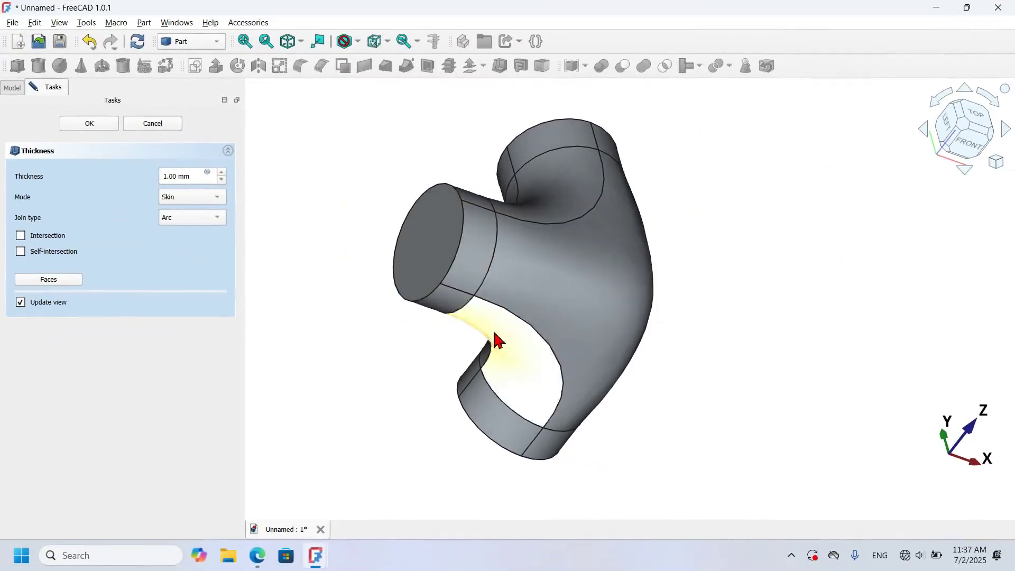
pyautogui.moveTo(738, 363); pyautogui.dragTo(632, 143)
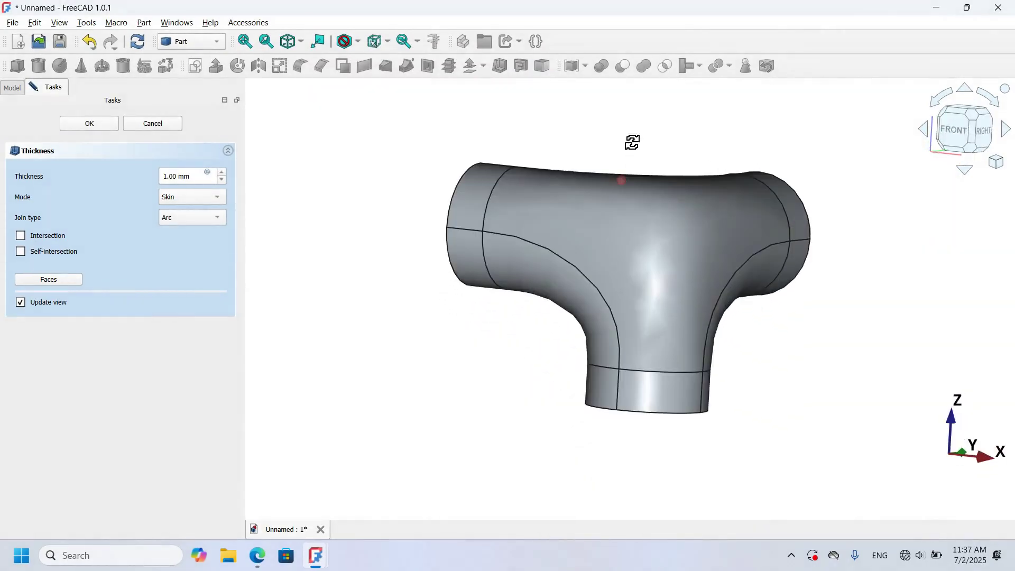
pyautogui.press('0')
pyautogui.click(154, 124)
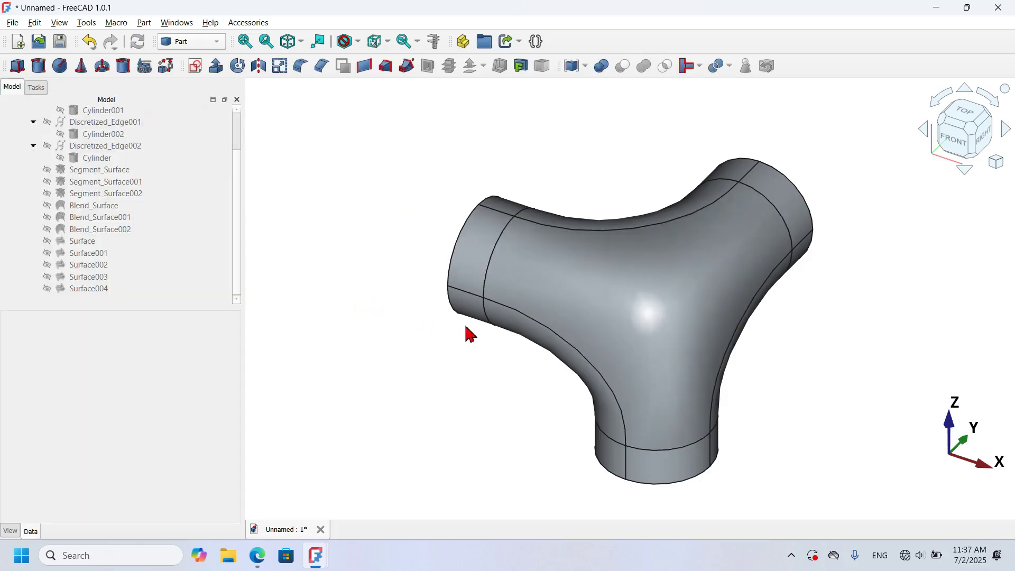
pyautogui.moveTo(610, 327); pyautogui.dragTo(667, 321, button='middle')
pyautogui.press('0')
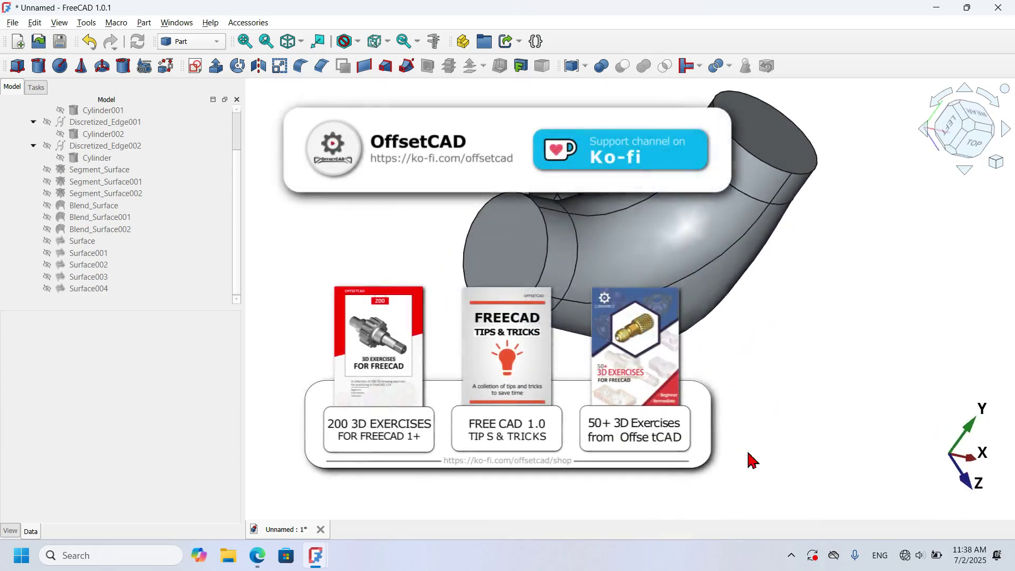